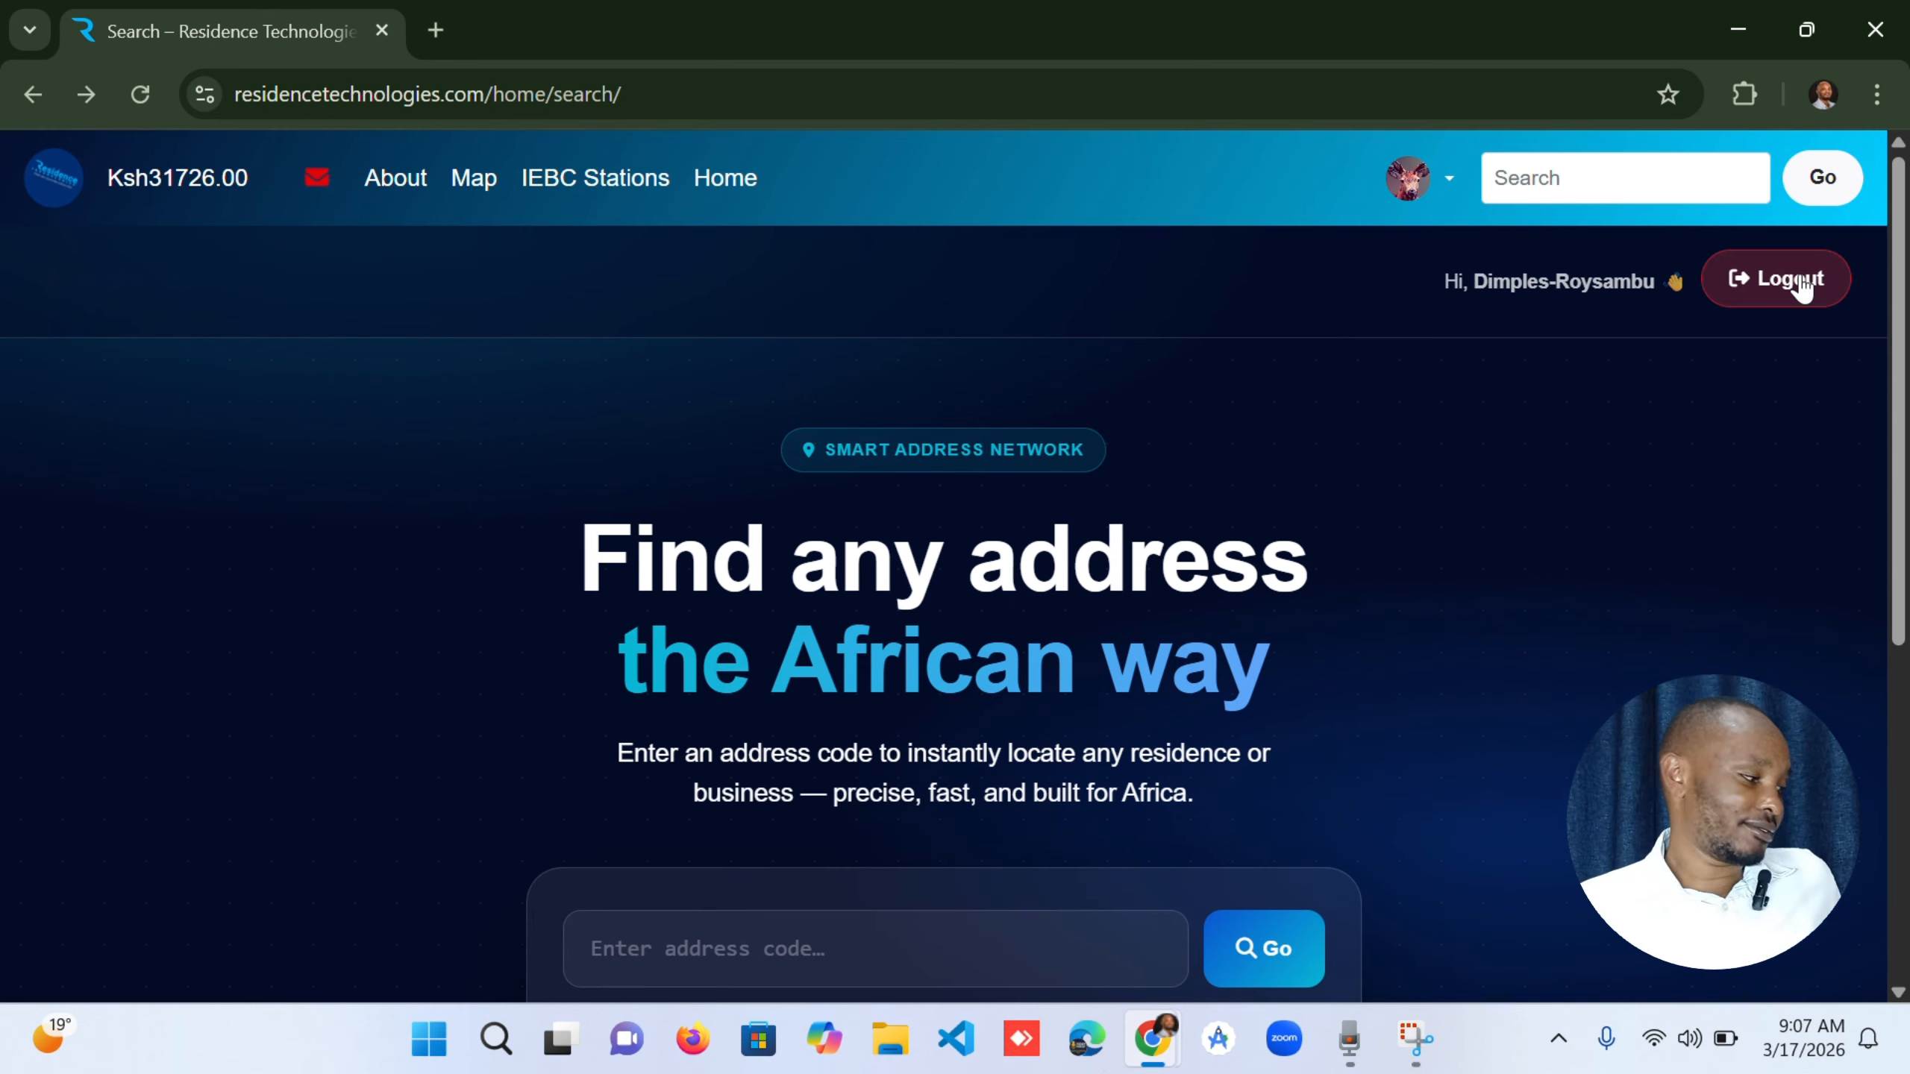
# Log out of the current account and open Residence AI PoS from the search page.
pyautogui.click(1797, 284)
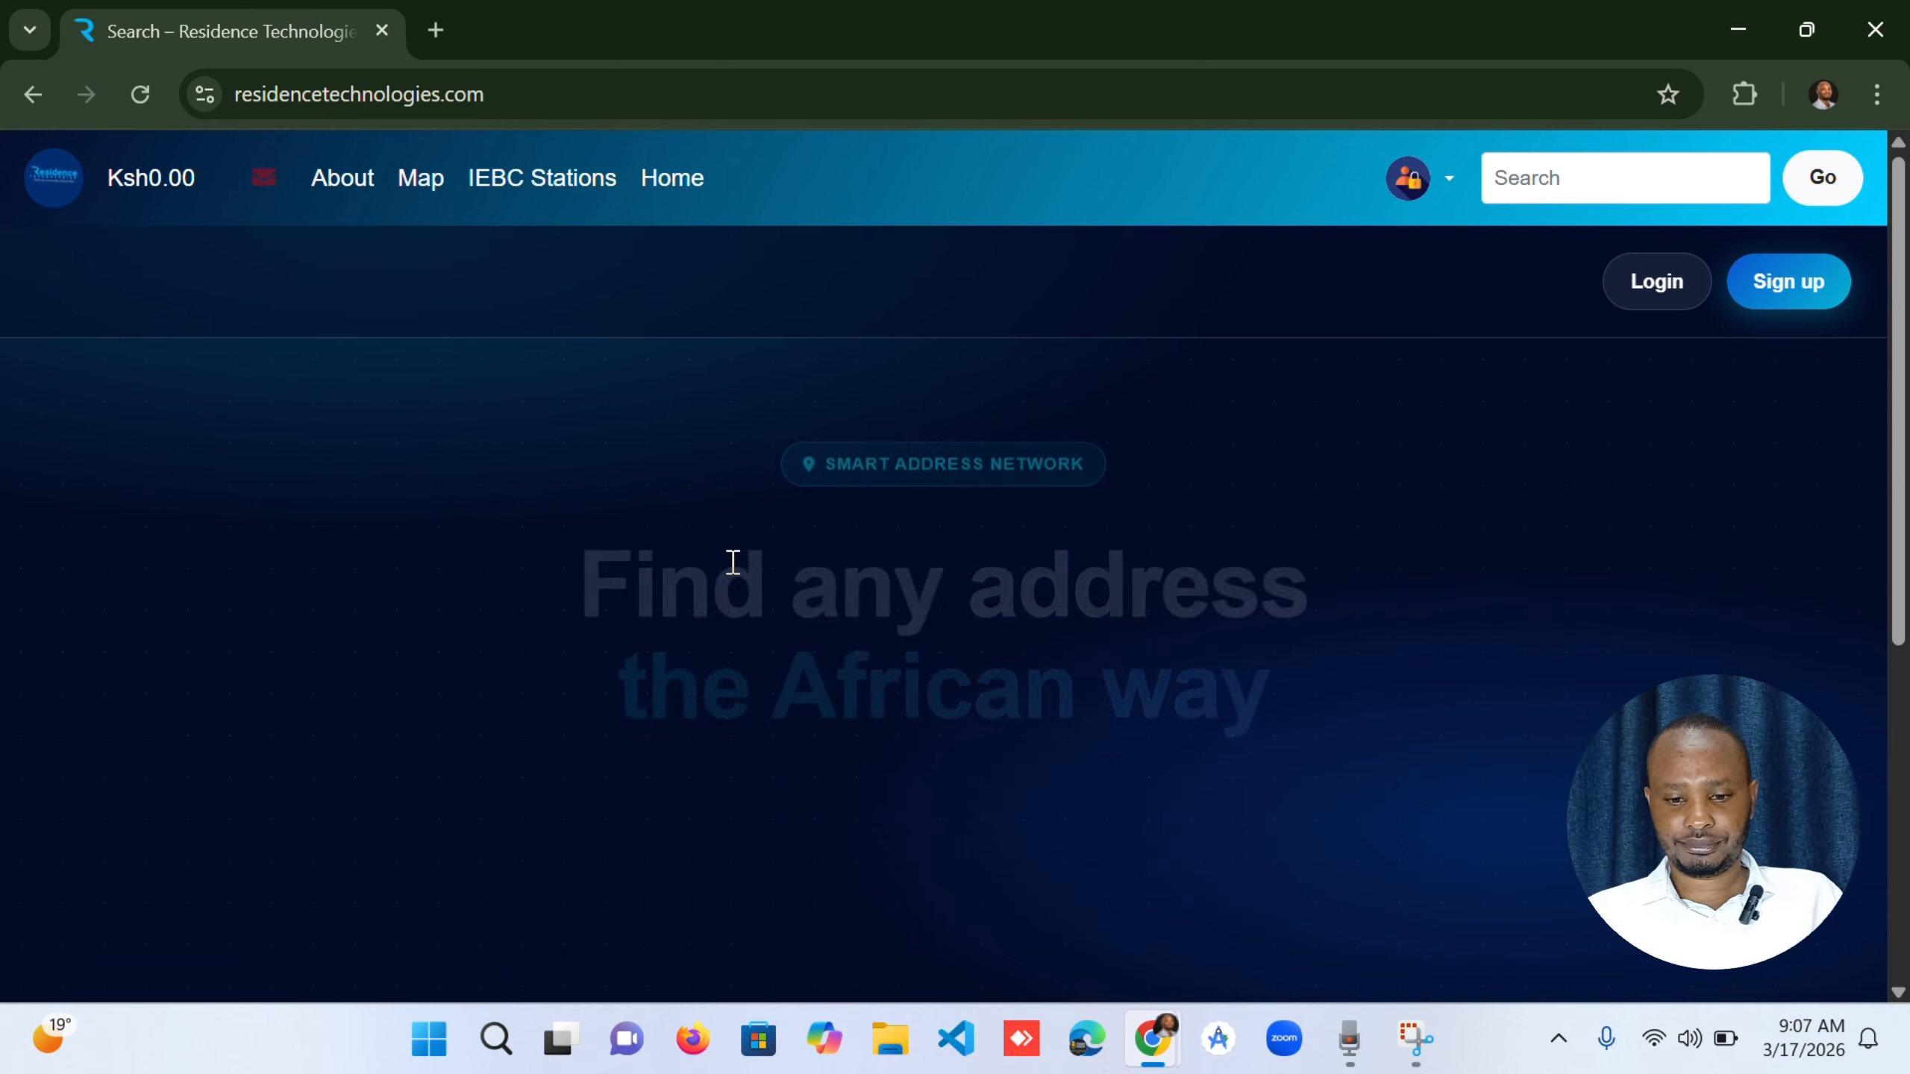
pyautogui.scroll(-5, 895, 682)
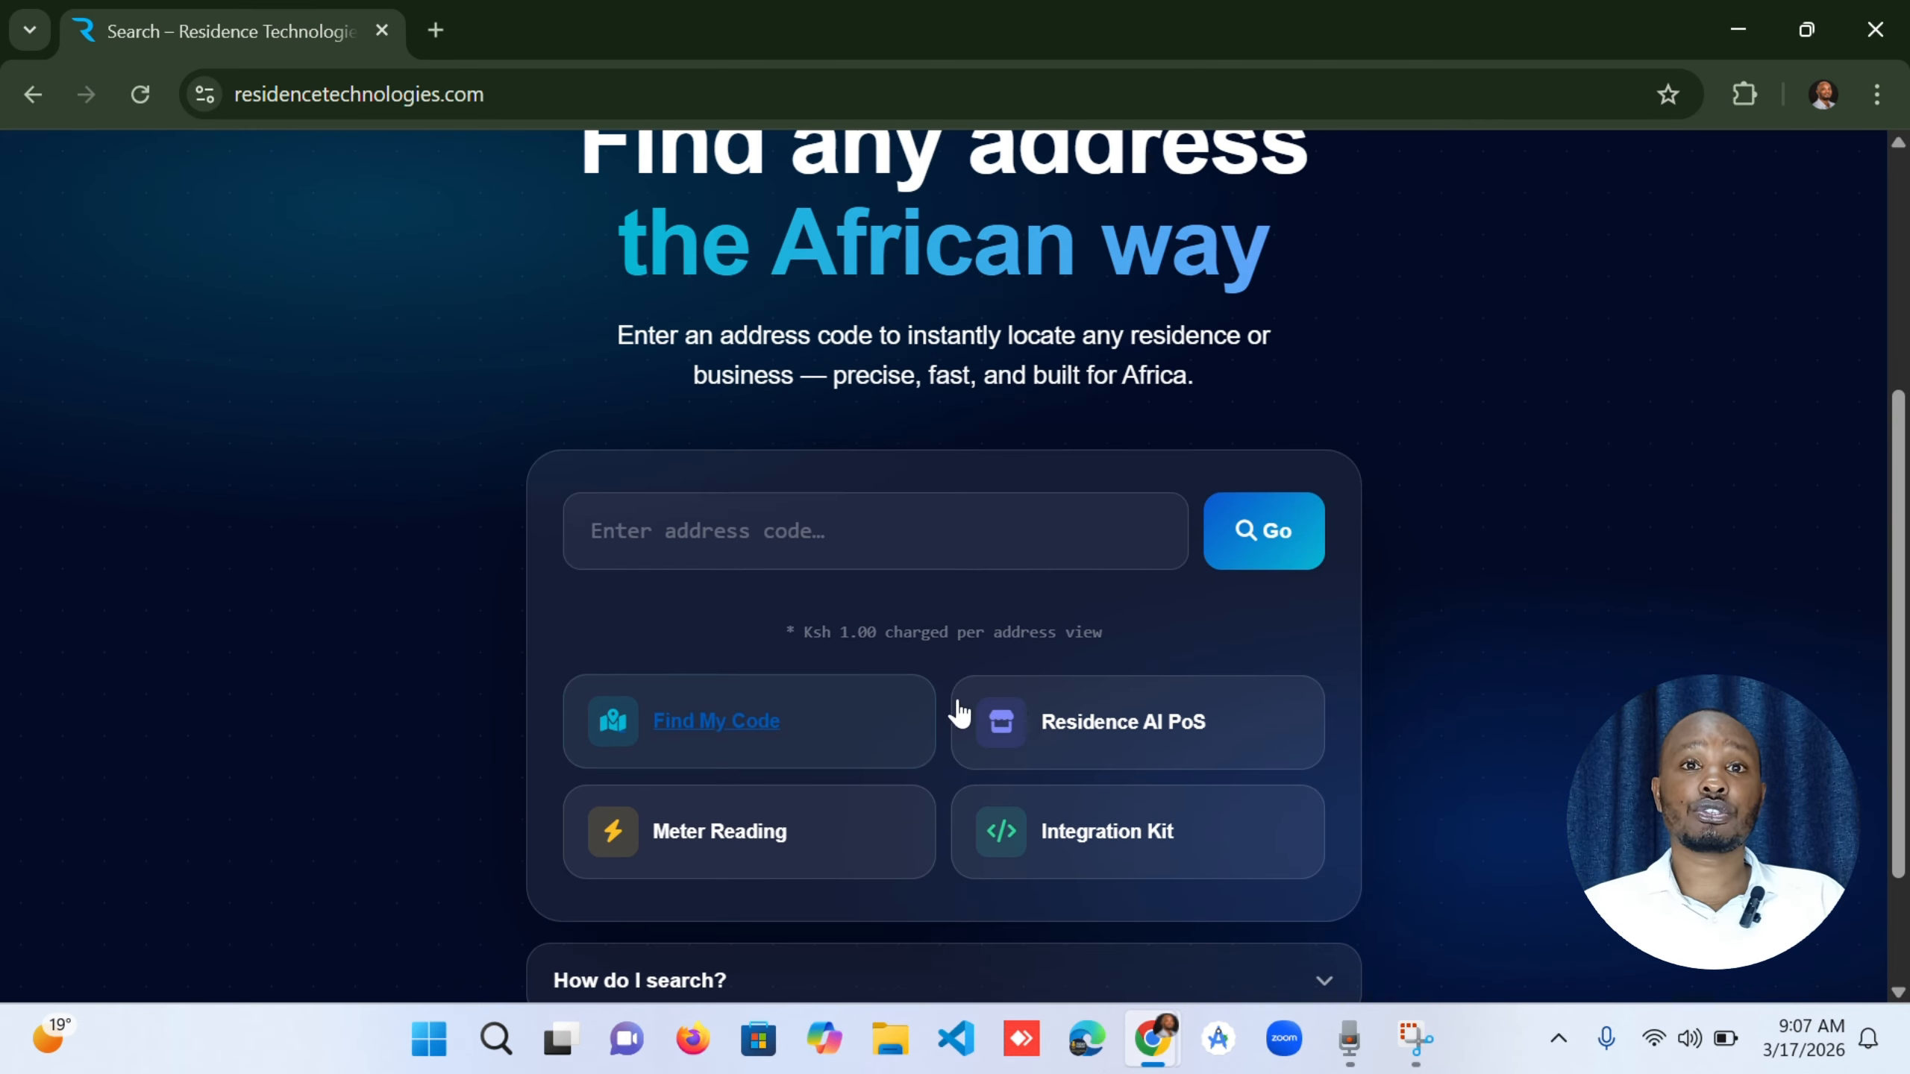
pyautogui.click(1092, 726)
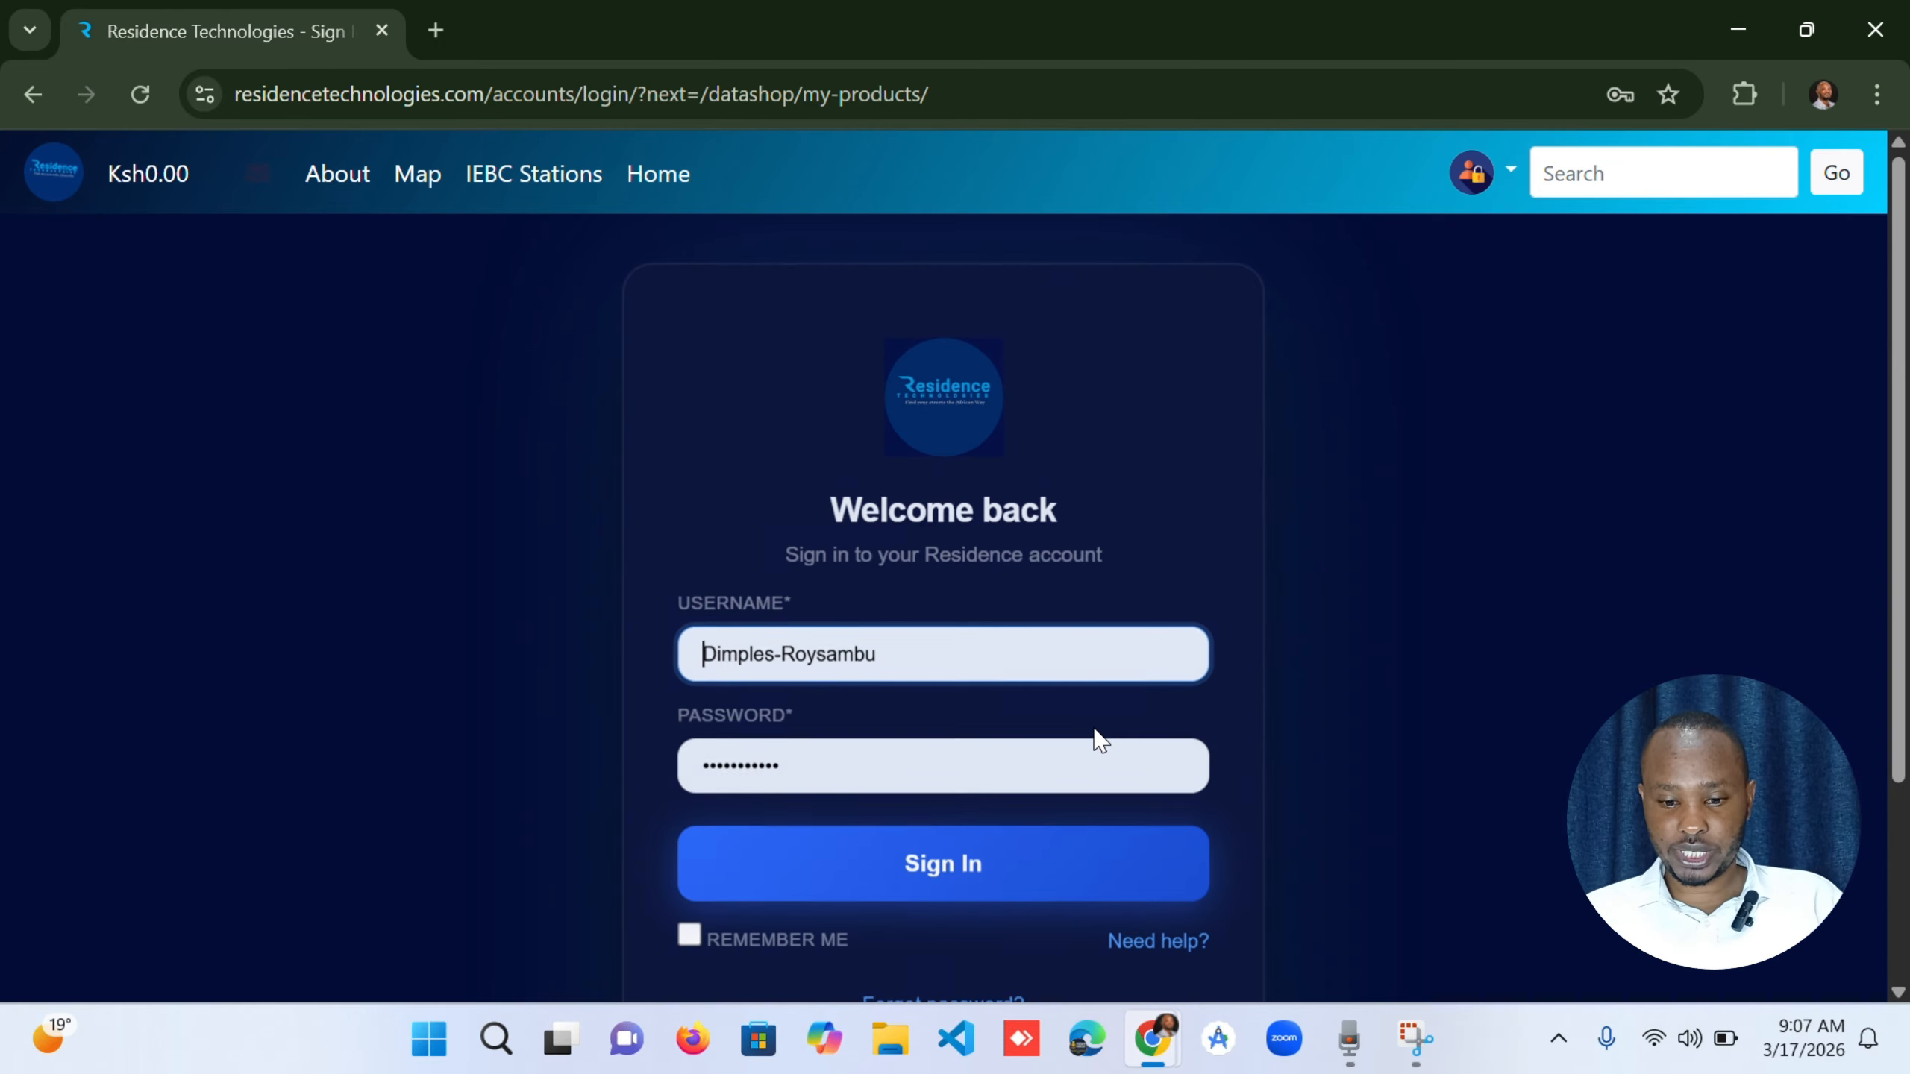
# Sign in with the saved ResidenceTech account, filling in its username and stored password.
pyautogui.click(950, 651)
pyautogui.press('BackSpace')
pyautogui.press('BackSpace')
pyautogui.press('BackSpace')
pyautogui.press('BackSpace')
pyautogui.press('BackSpace')
pyautogui.press('BackSpace')
pyautogui.press('BackSpace')
pyautogui.press('BackSpace')
pyautogui.press('BackSpace')
pyautogui.press('BackSpace')
pyautogui.press('BackSpace')
pyautogui.press('BackSpace')
pyautogui.press('BackSpace')
pyautogui.press('BackSpace')
pyautogui.press('BackSpace')
pyautogui.press('BackSpace')
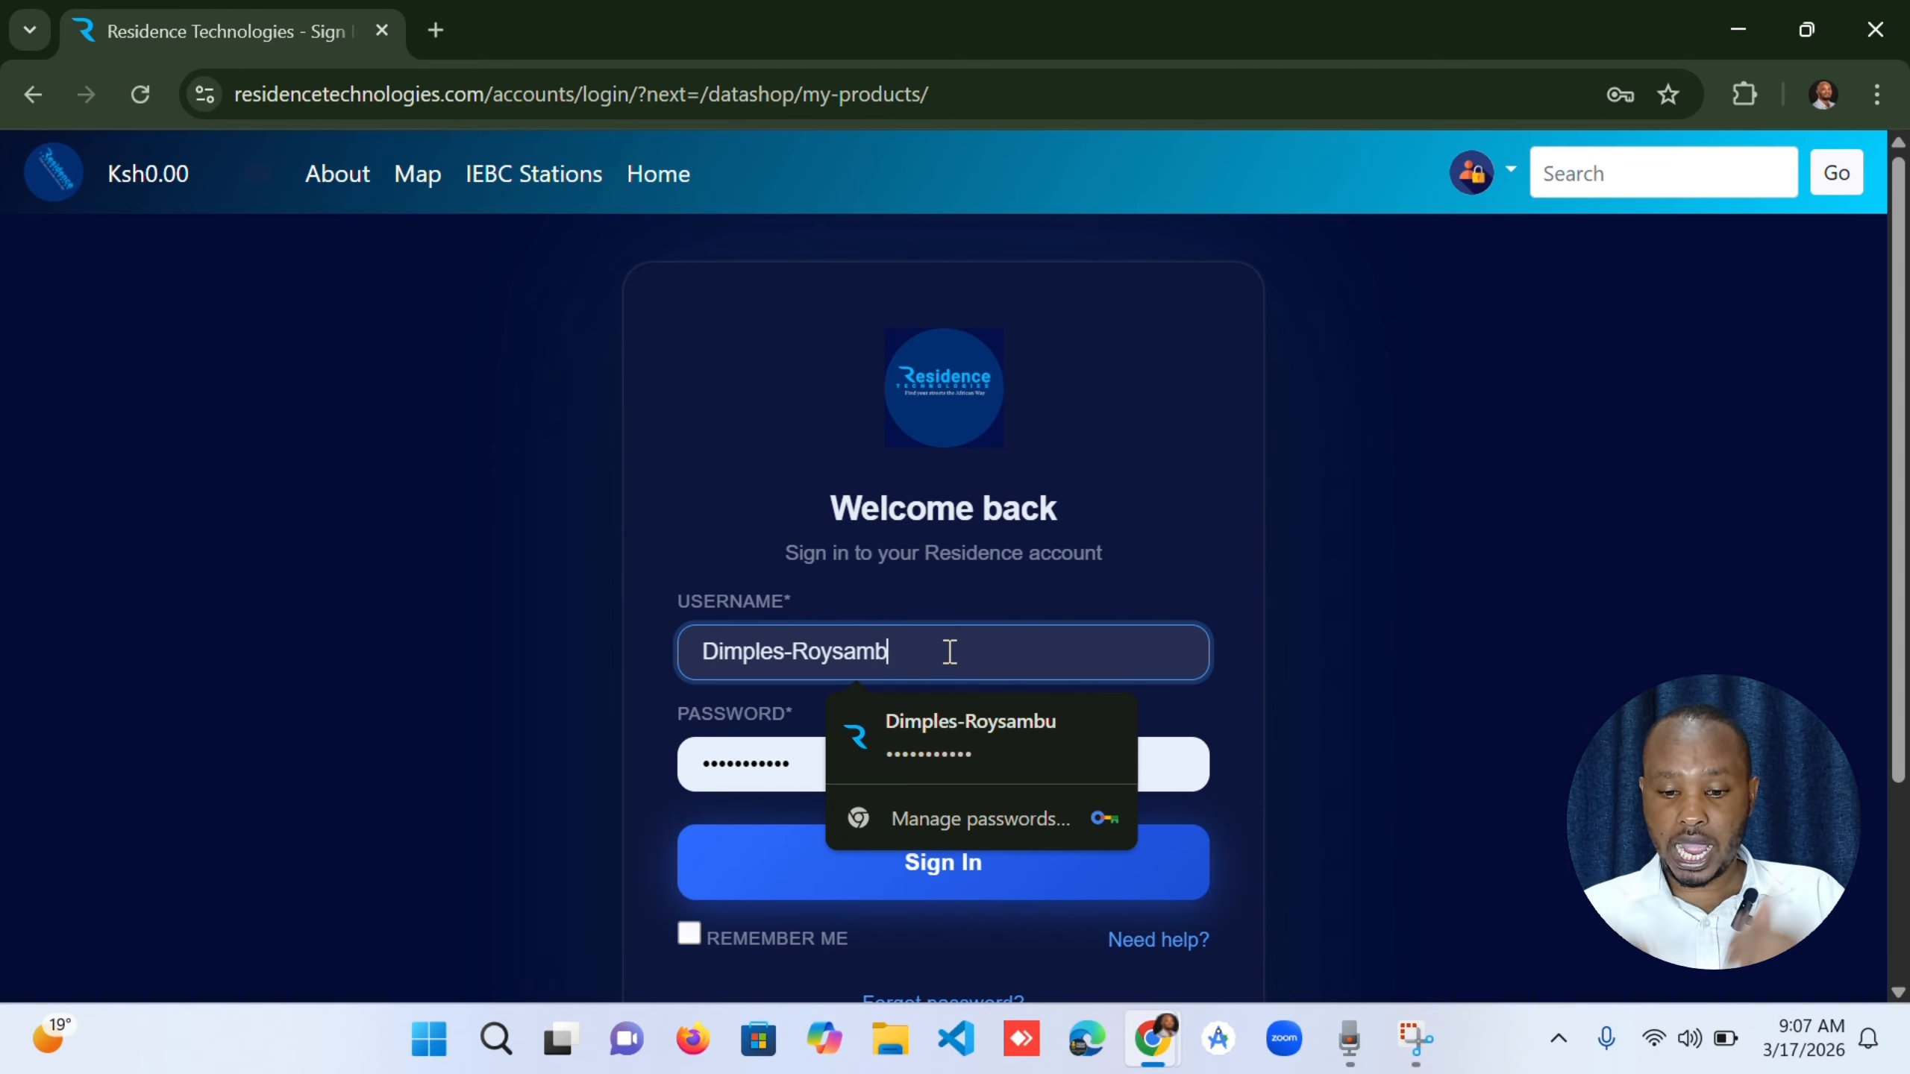
pyautogui.write('r')
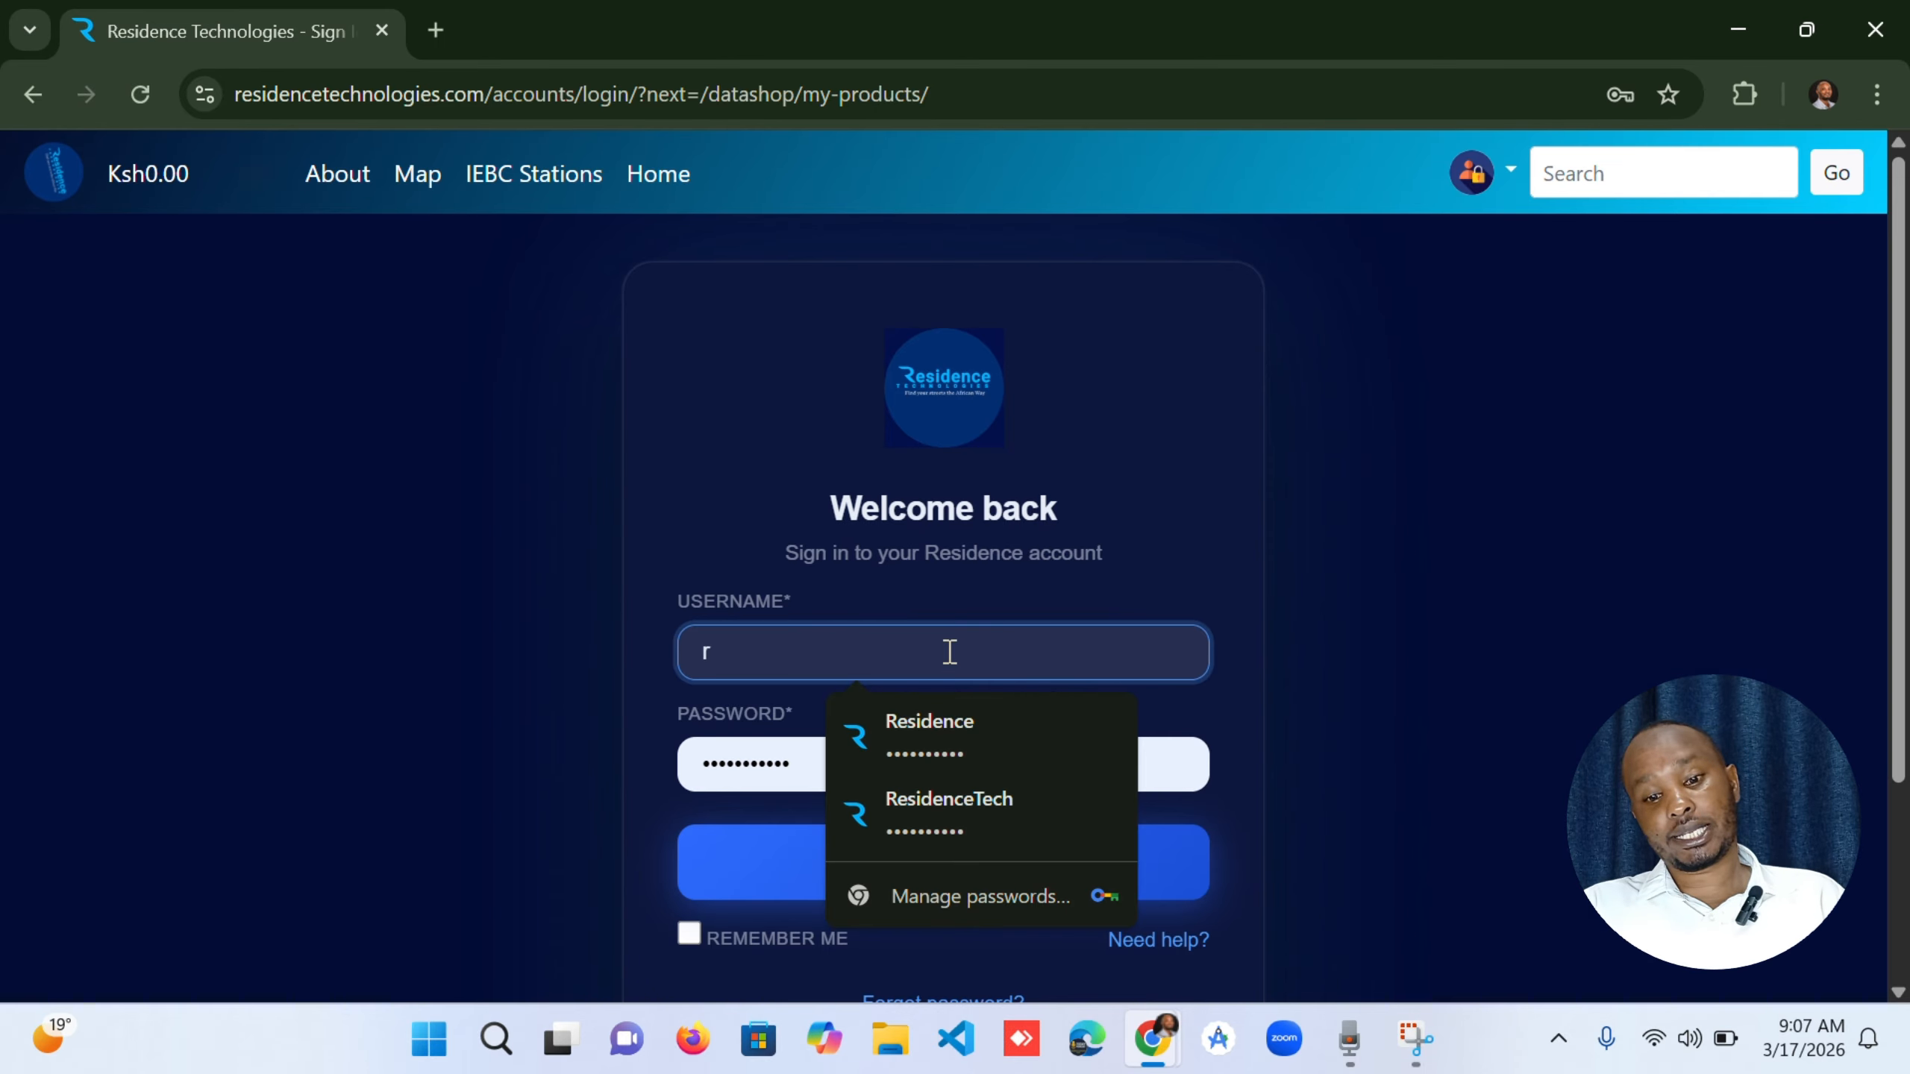
pyautogui.click(985, 806)
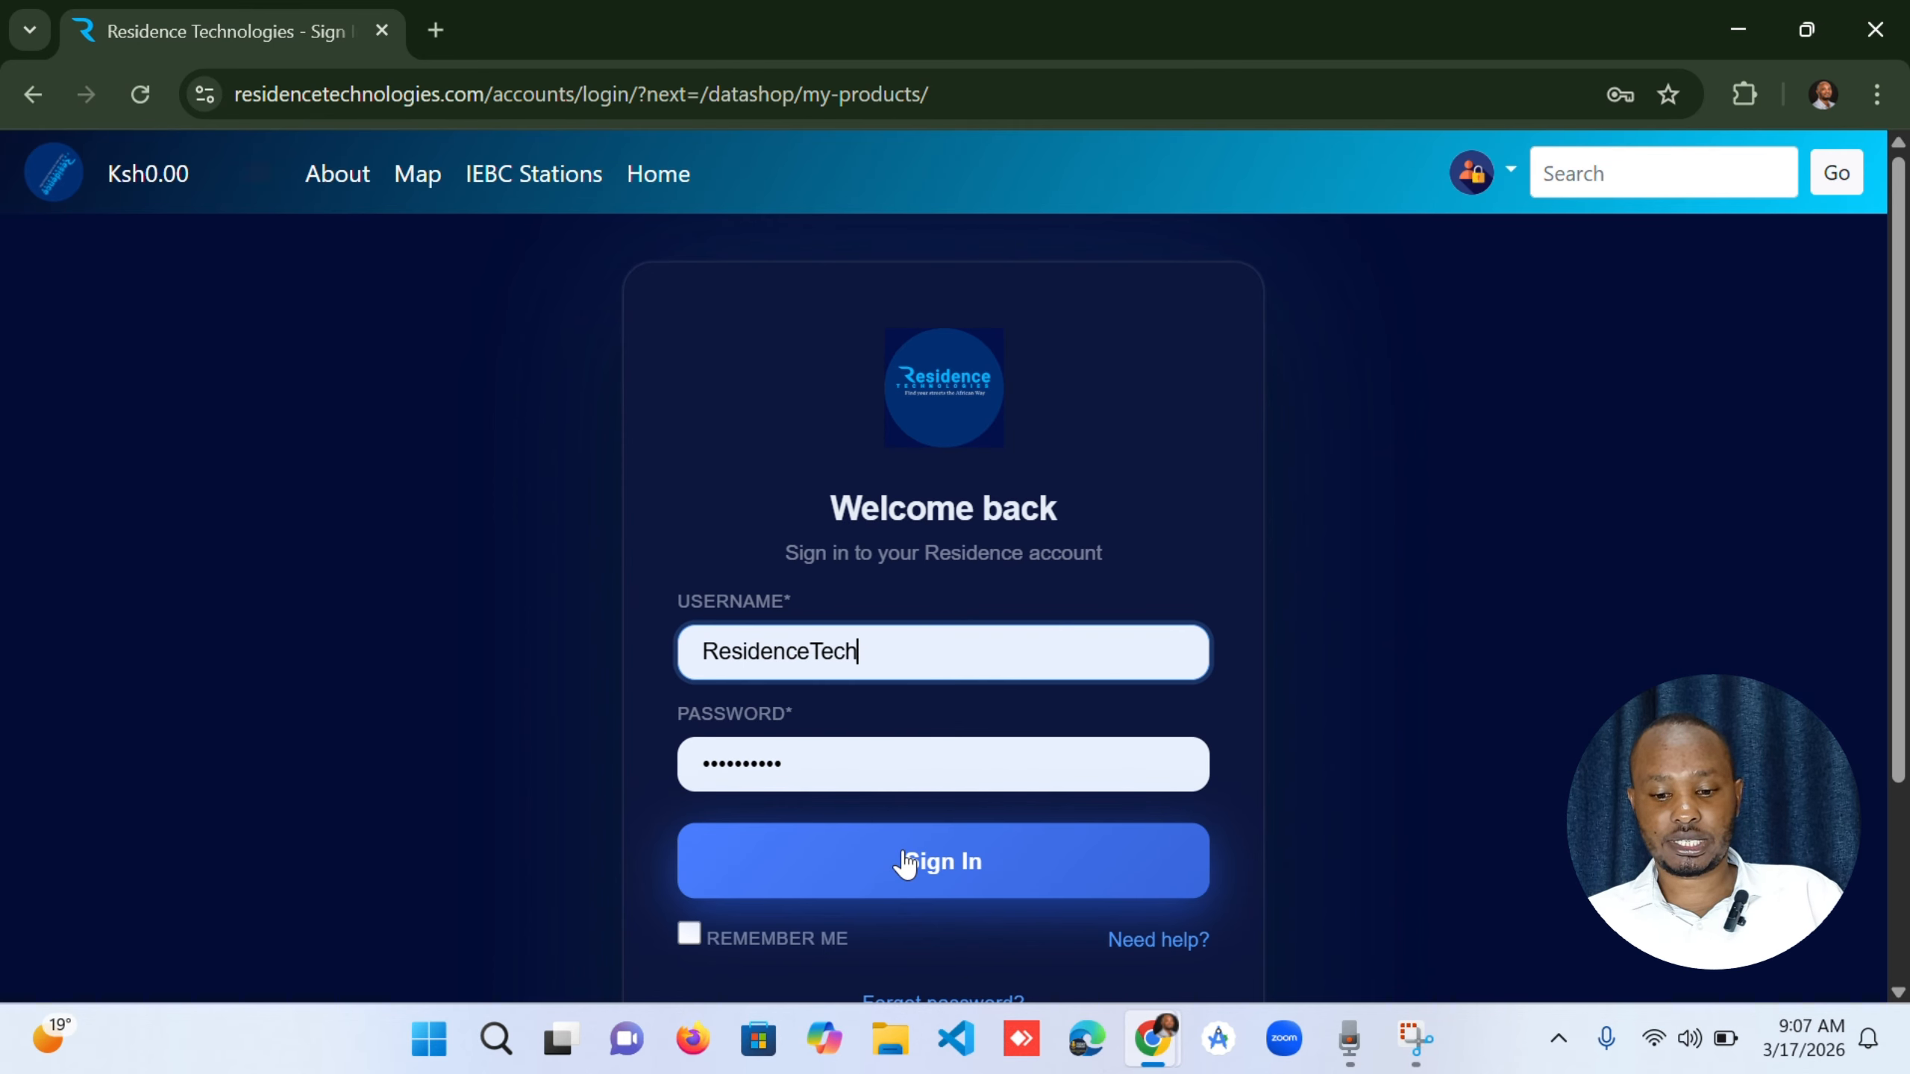
pyautogui.click(902, 863)
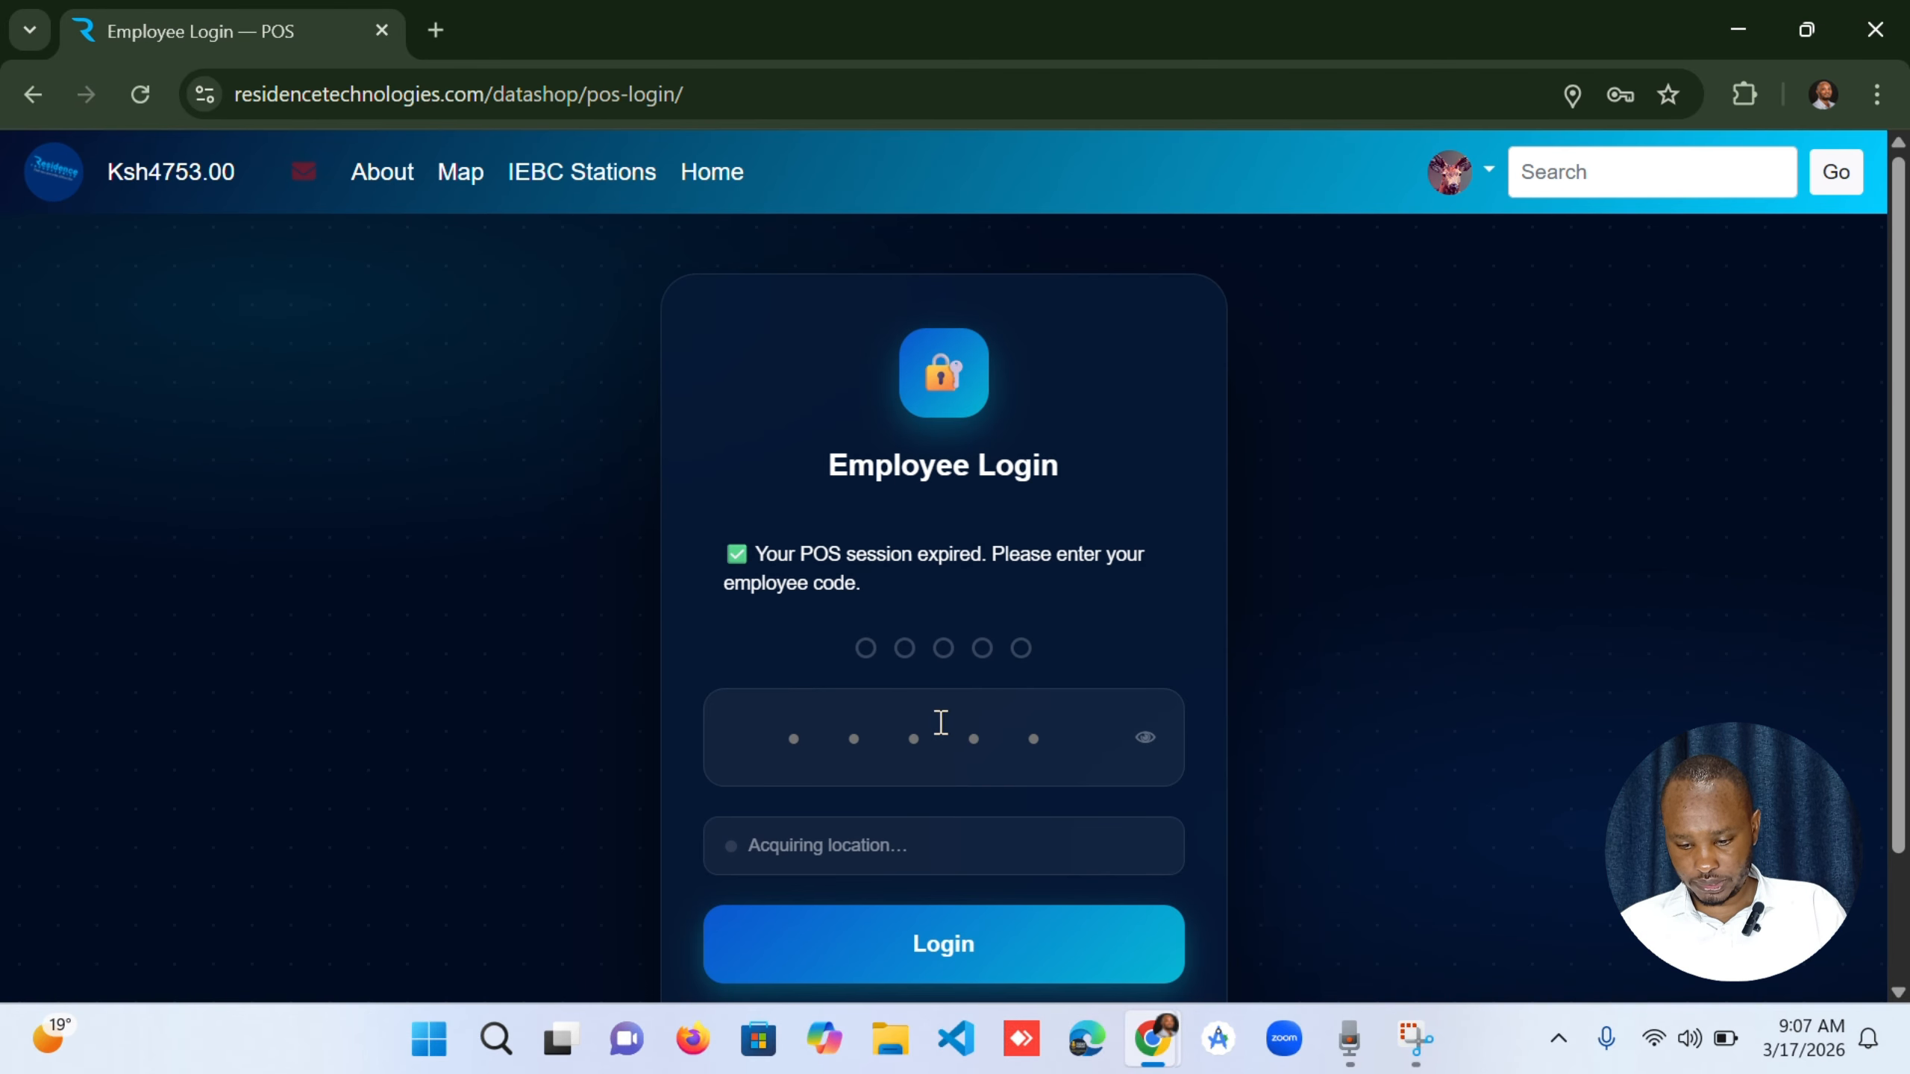
# Try to log in to the shop with a four-digit employee PIN and decline updating the saved password.
pyautogui.click(943, 731)
pyautogui.write('123')
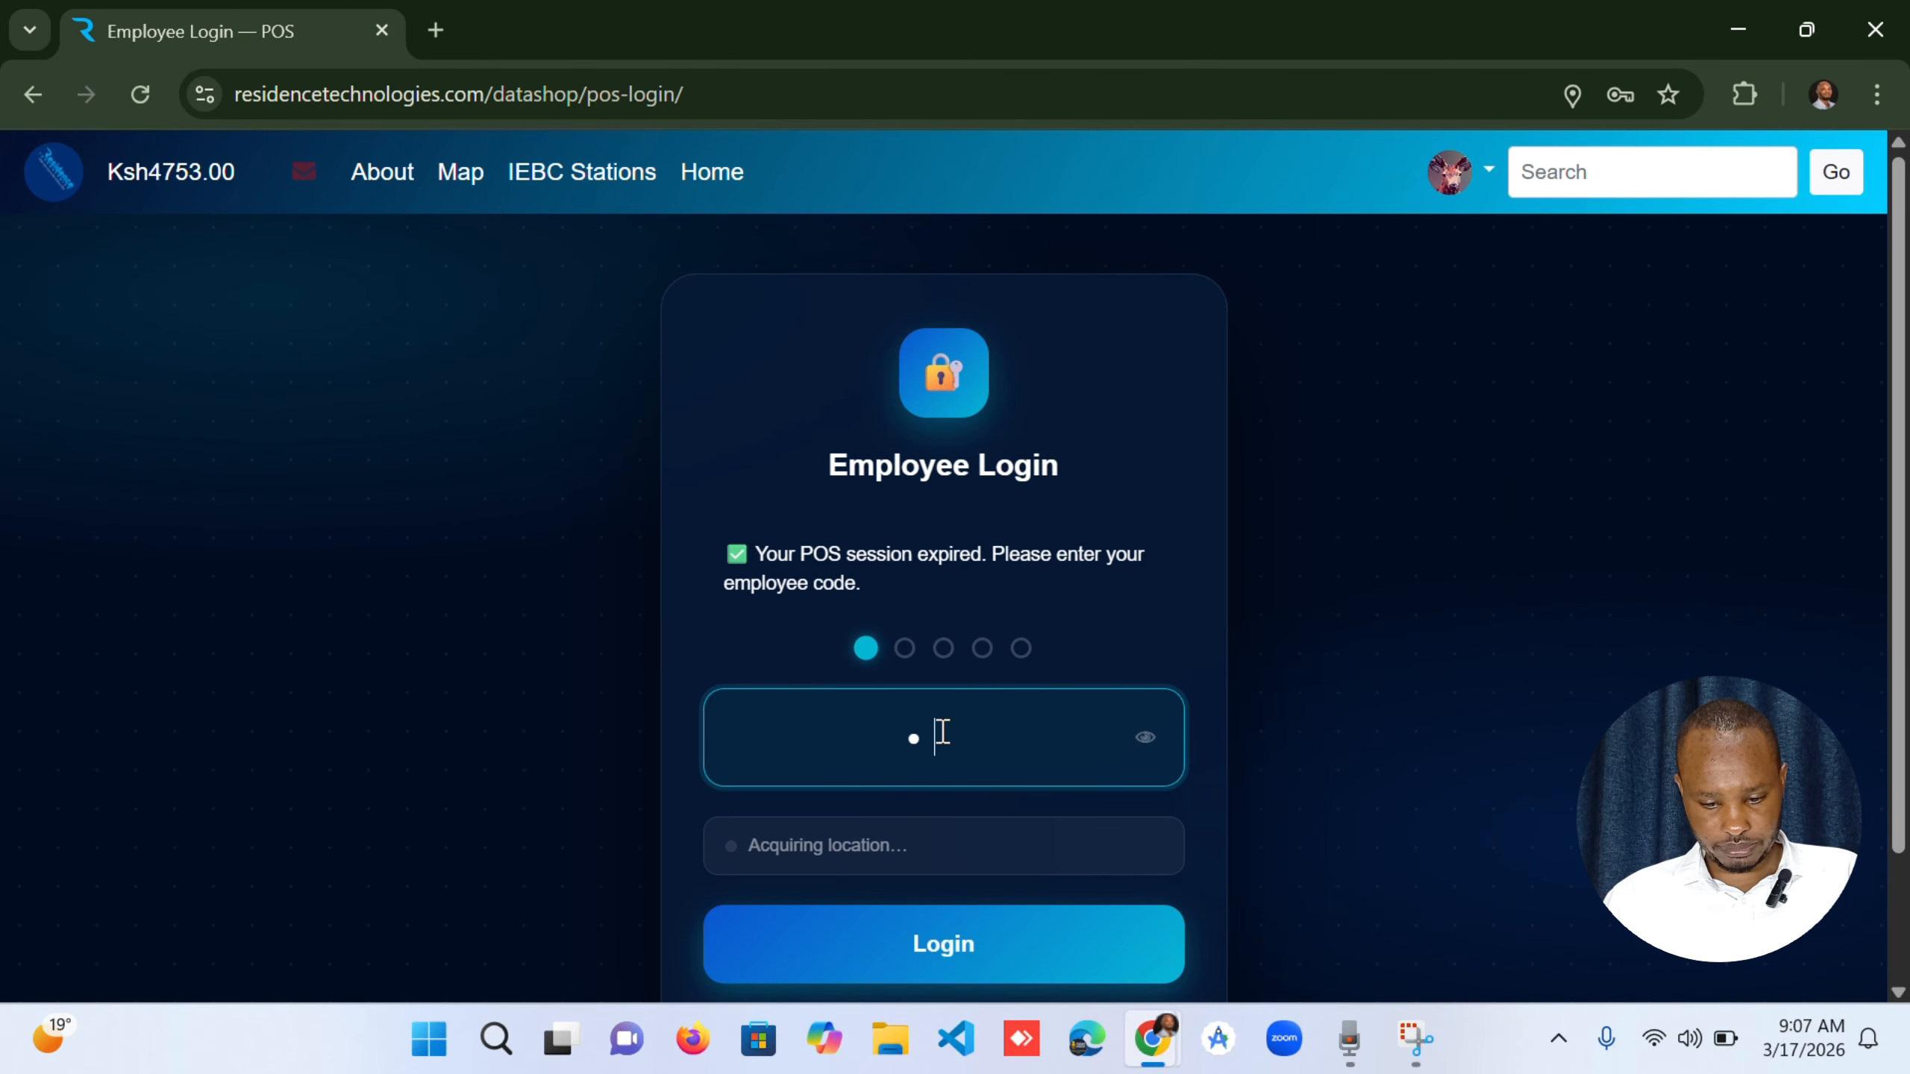
pyautogui.press('BackSpace')
pyautogui.press('BackSpace')
pyautogui.press('BackSpace')
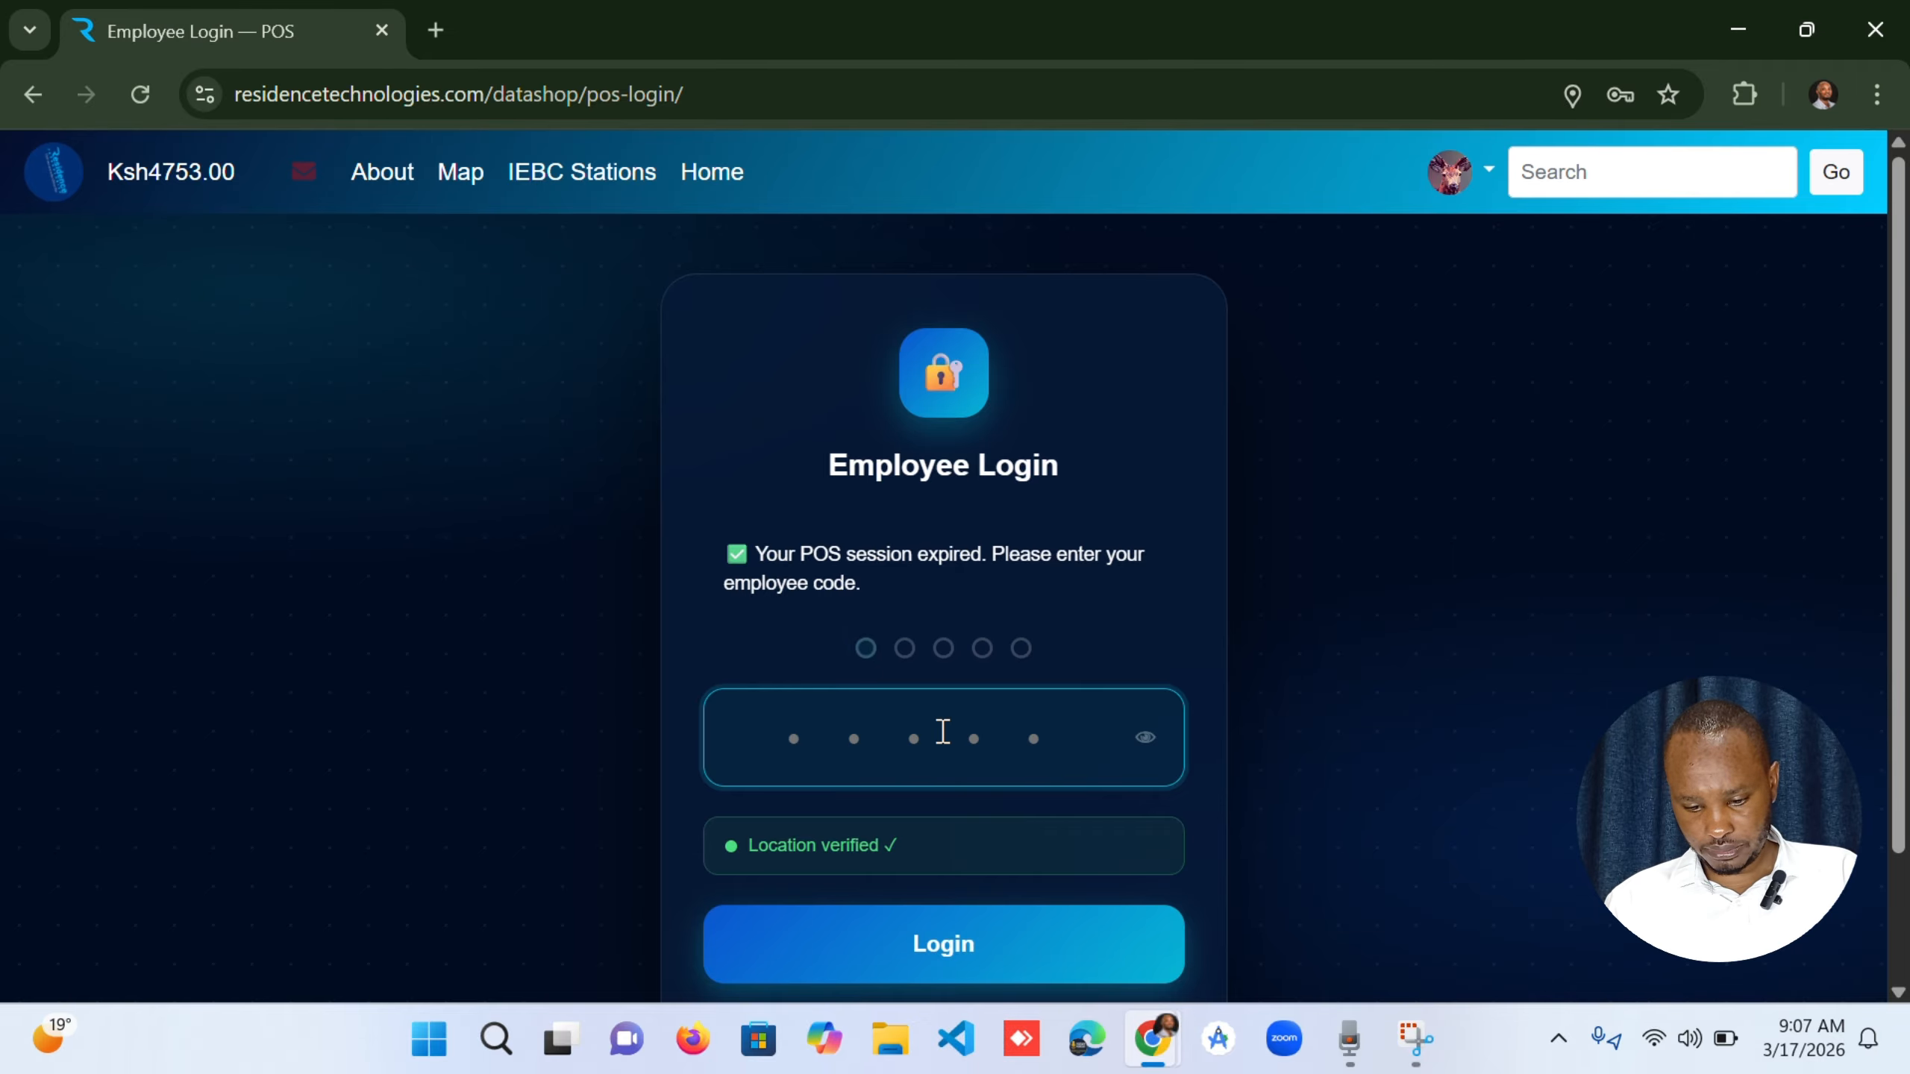
pyautogui.write('•••')
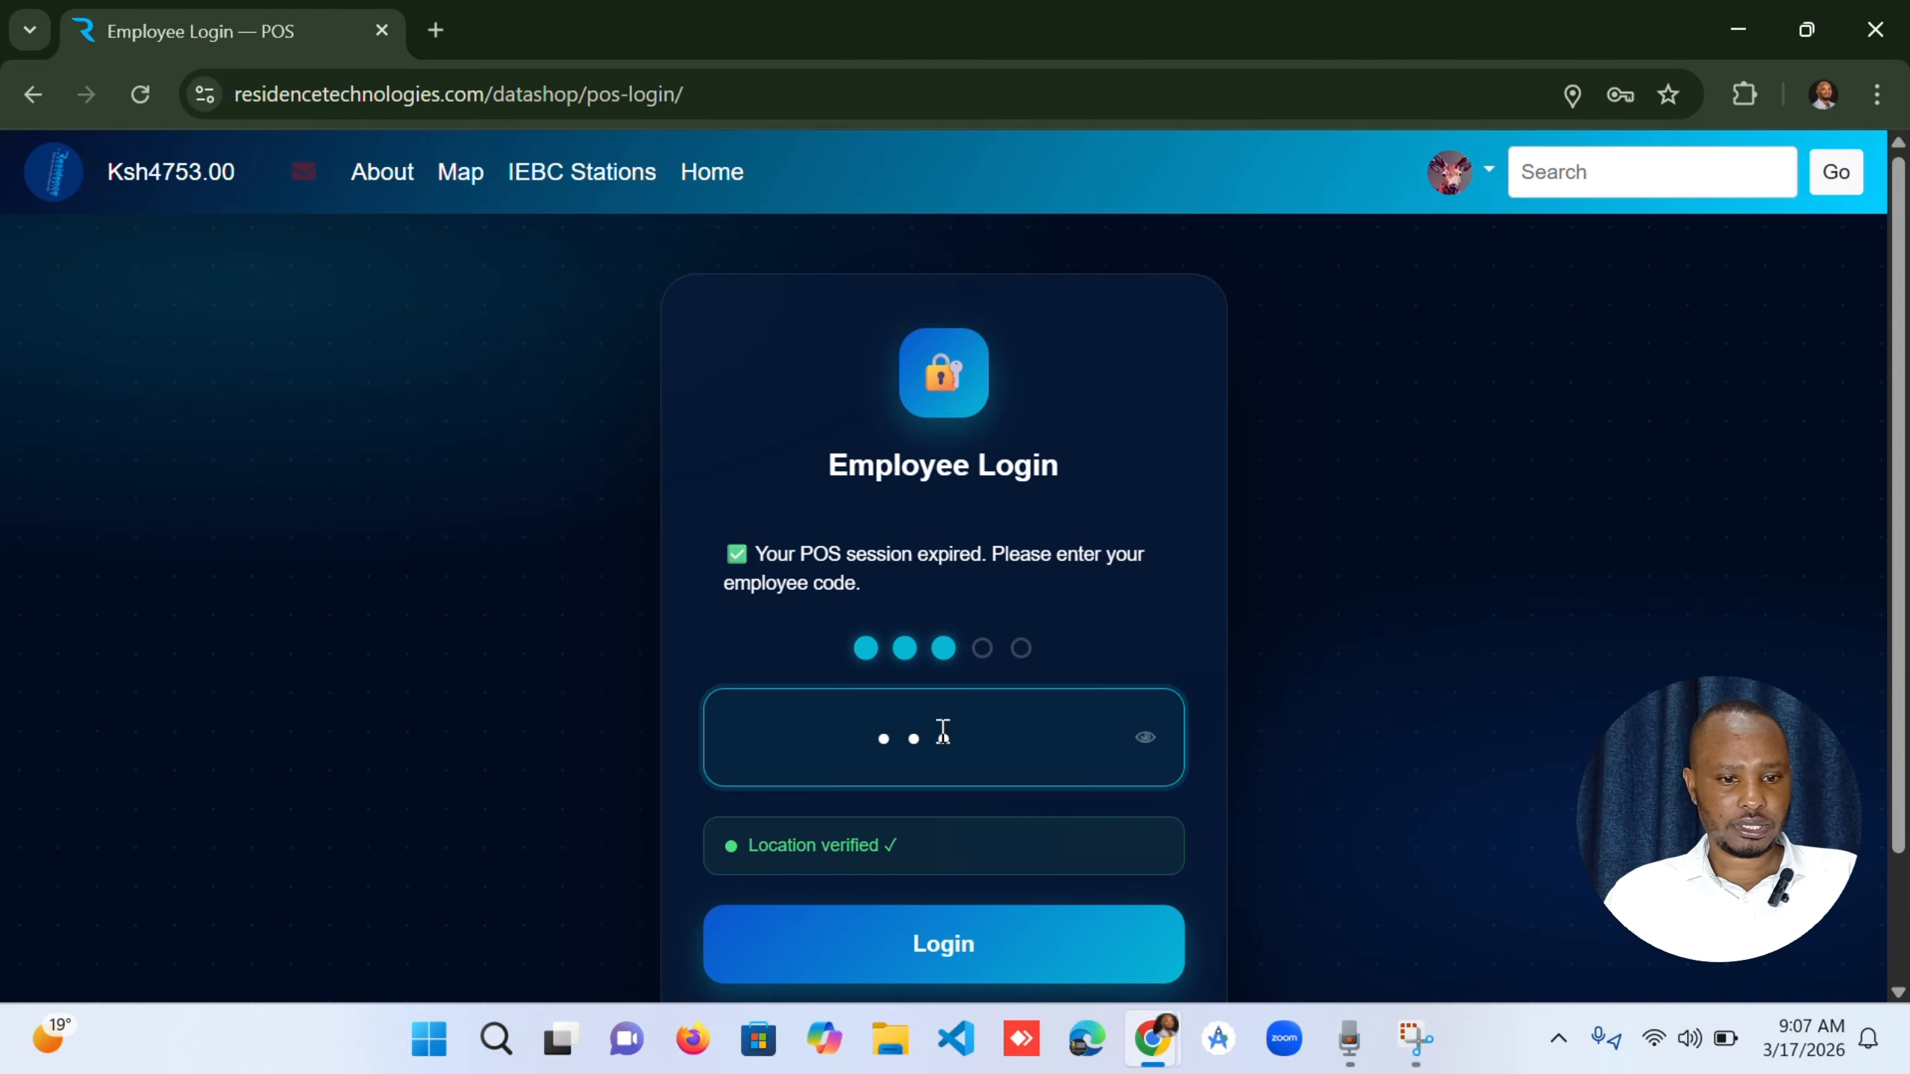
pyautogui.write('•')
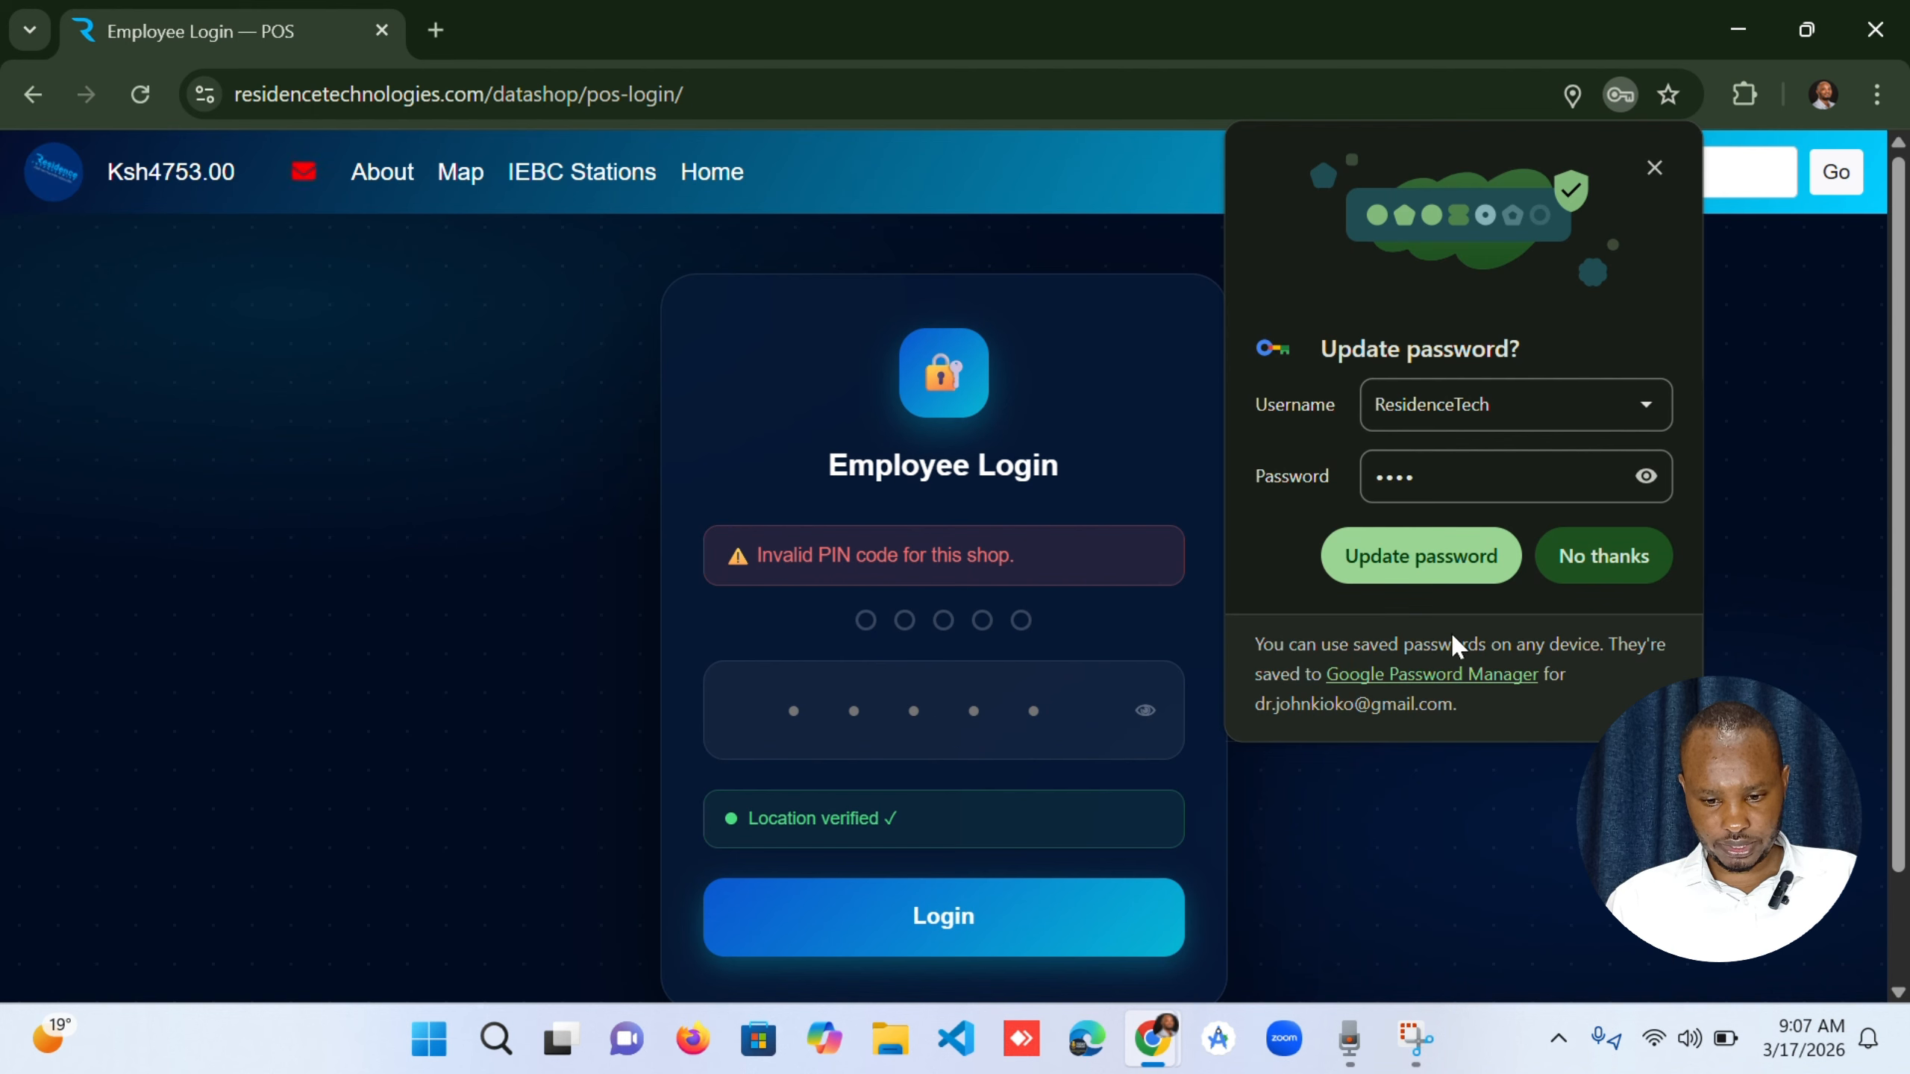
pyautogui.click(1541, 556)
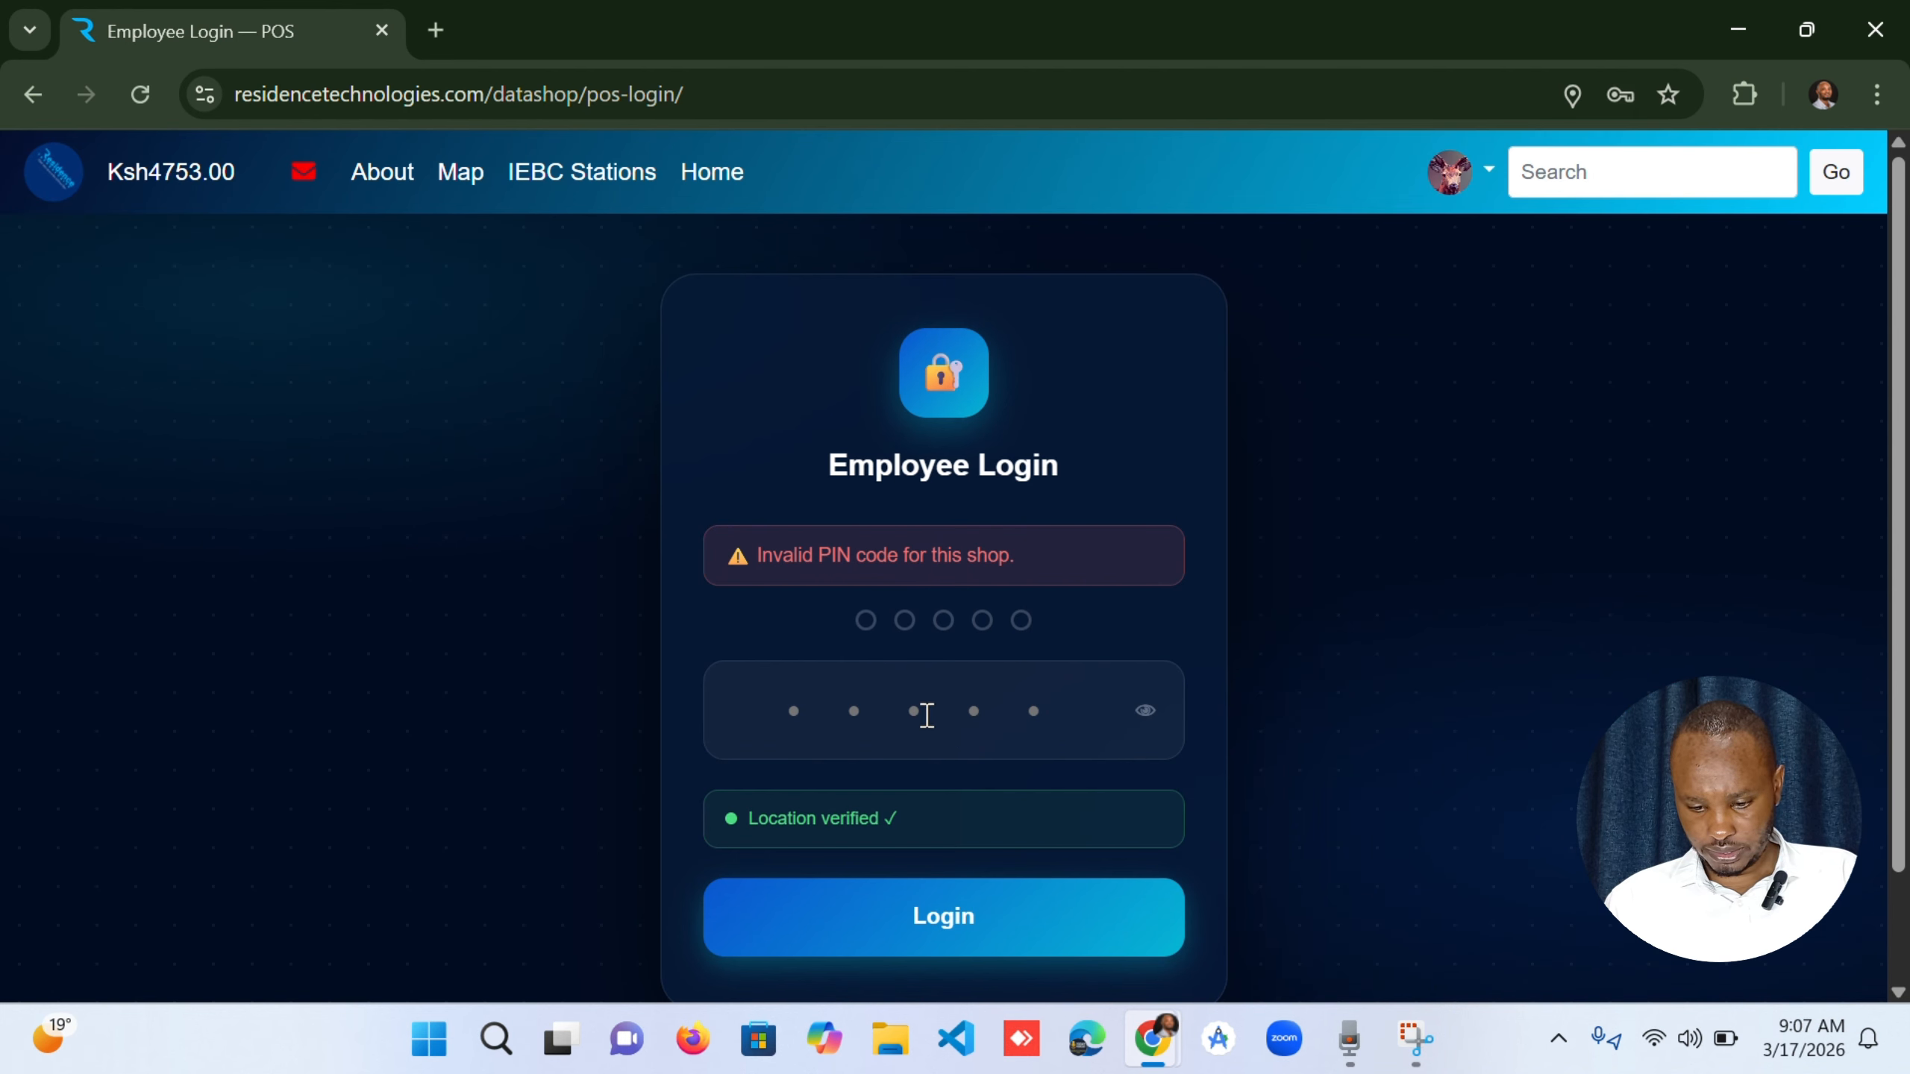
# Log in to the shop with the five-digit employee PIN and decline updating the saved password.
pyautogui.click(926, 714)
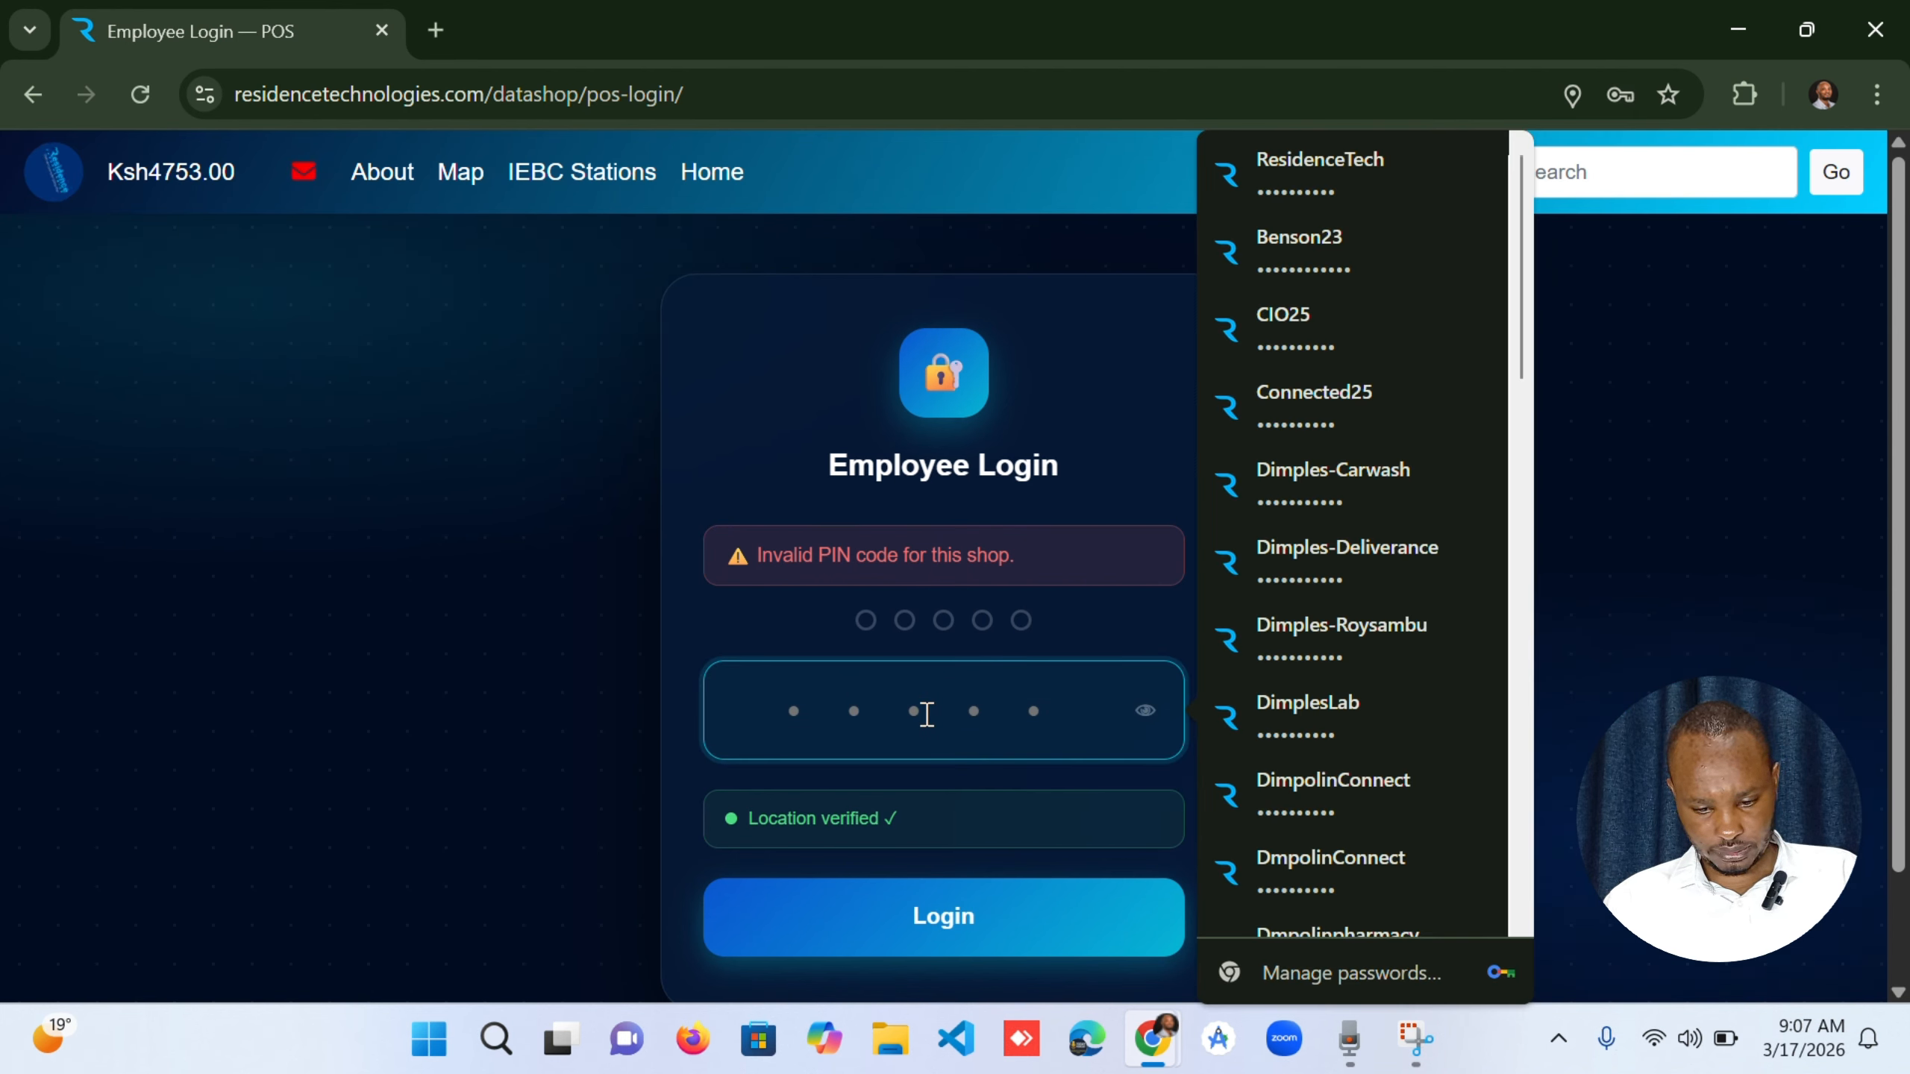
pyautogui.write('12345')
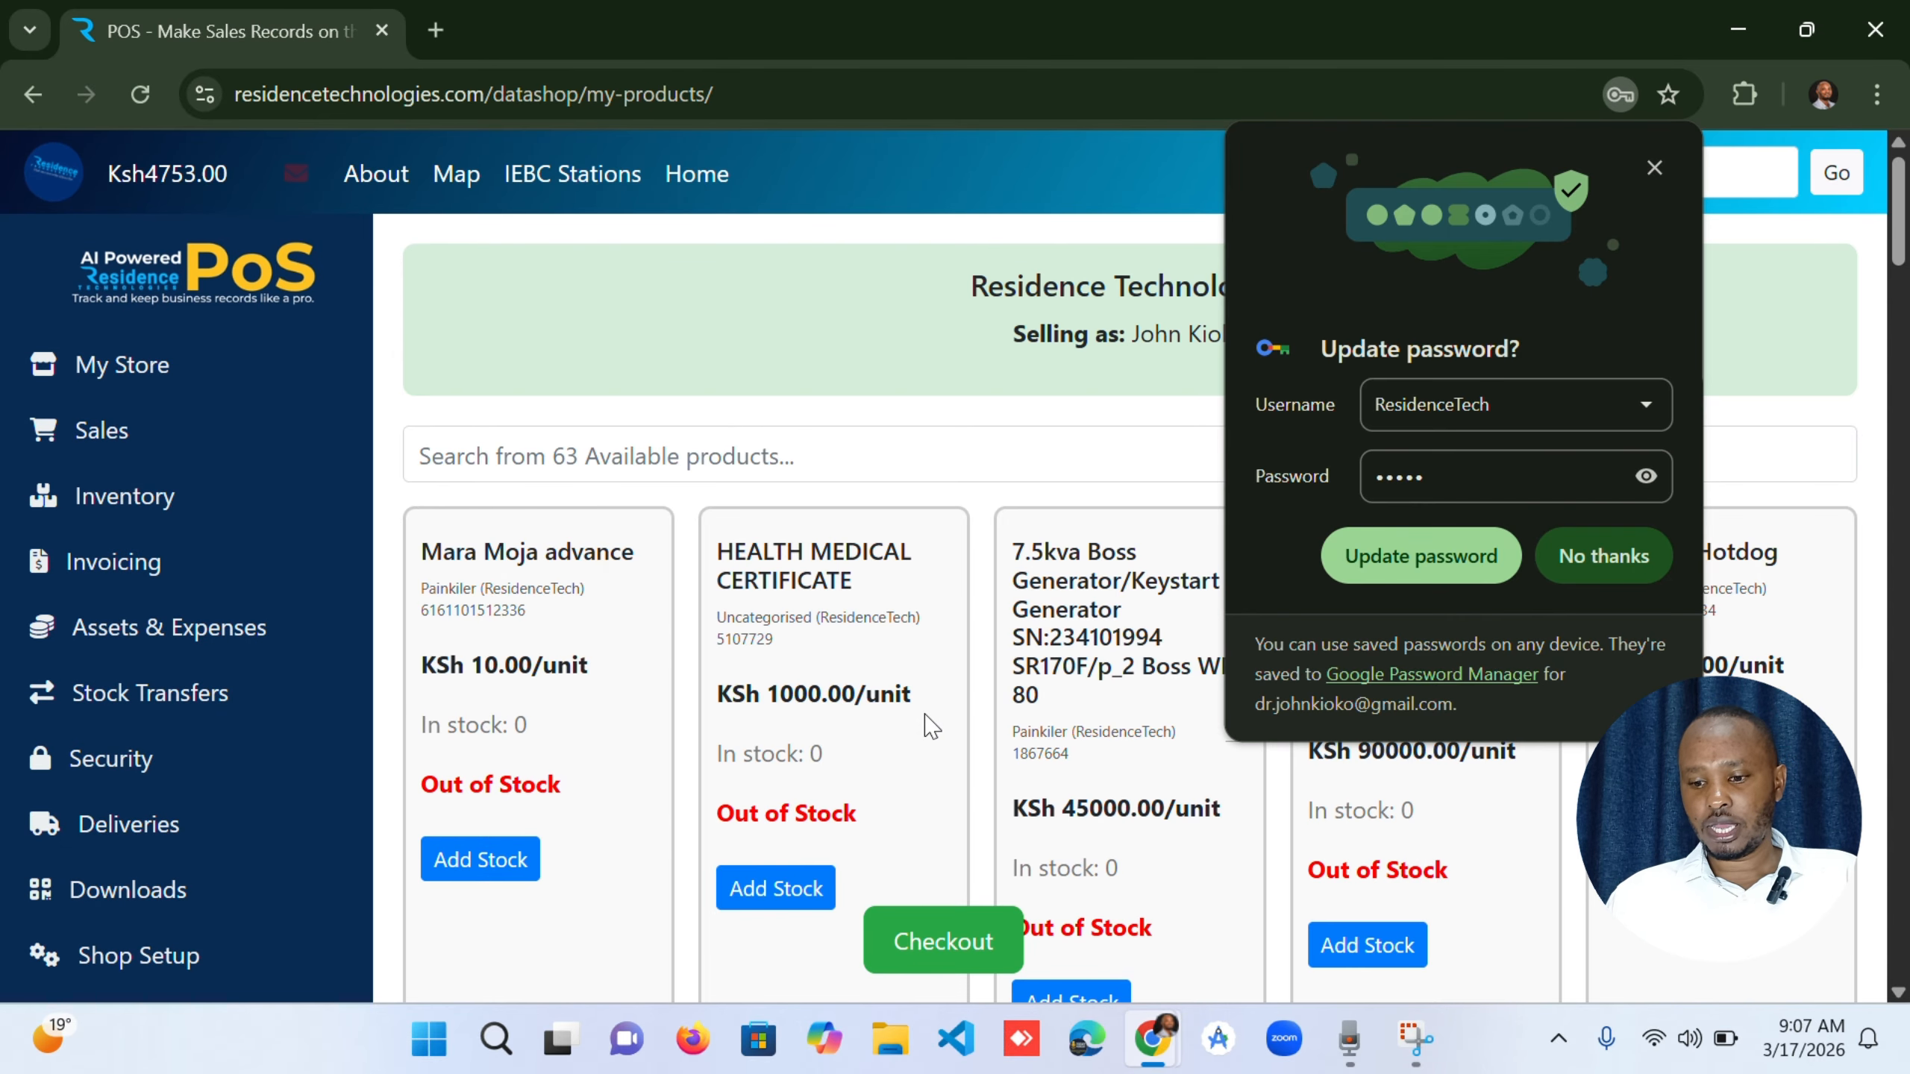
pyautogui.click(1627, 564)
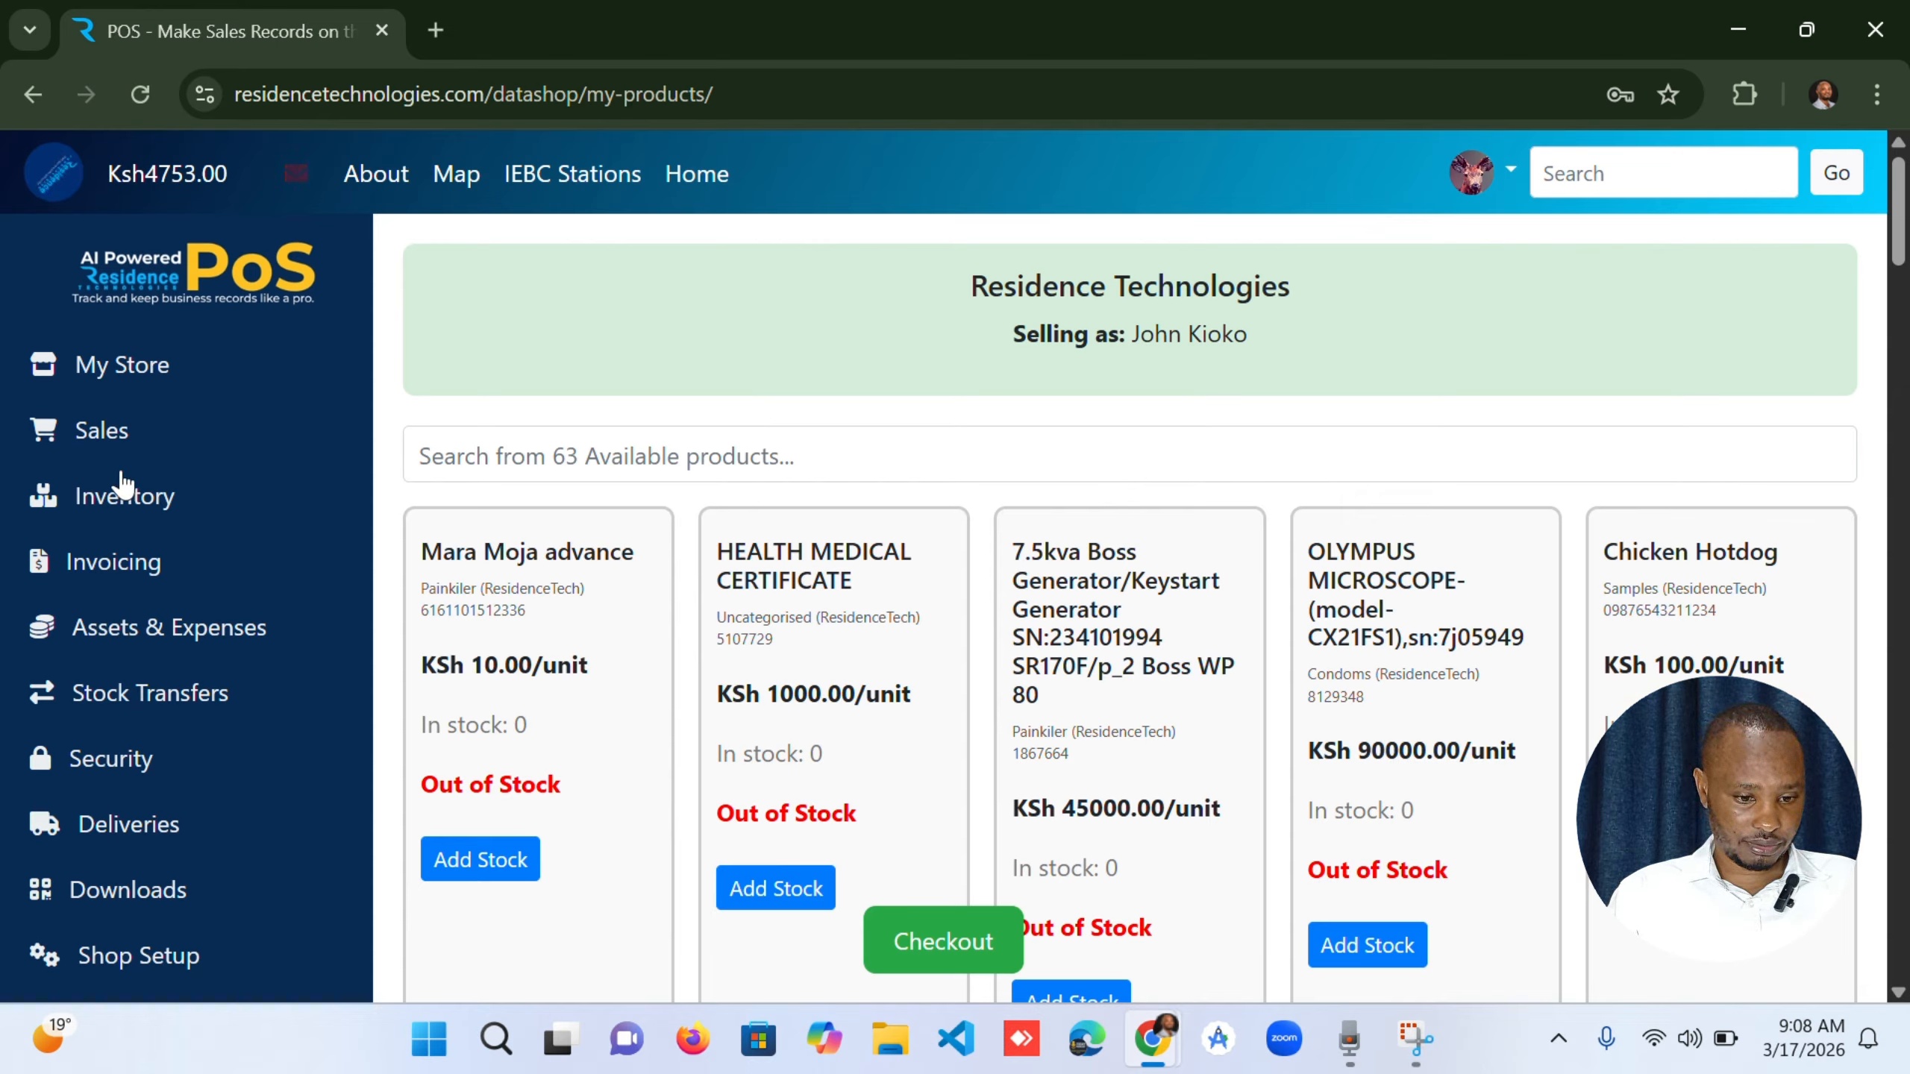
# Start a new invoice and enter the customer's full name in the customer details.
pyautogui.click(89, 575)
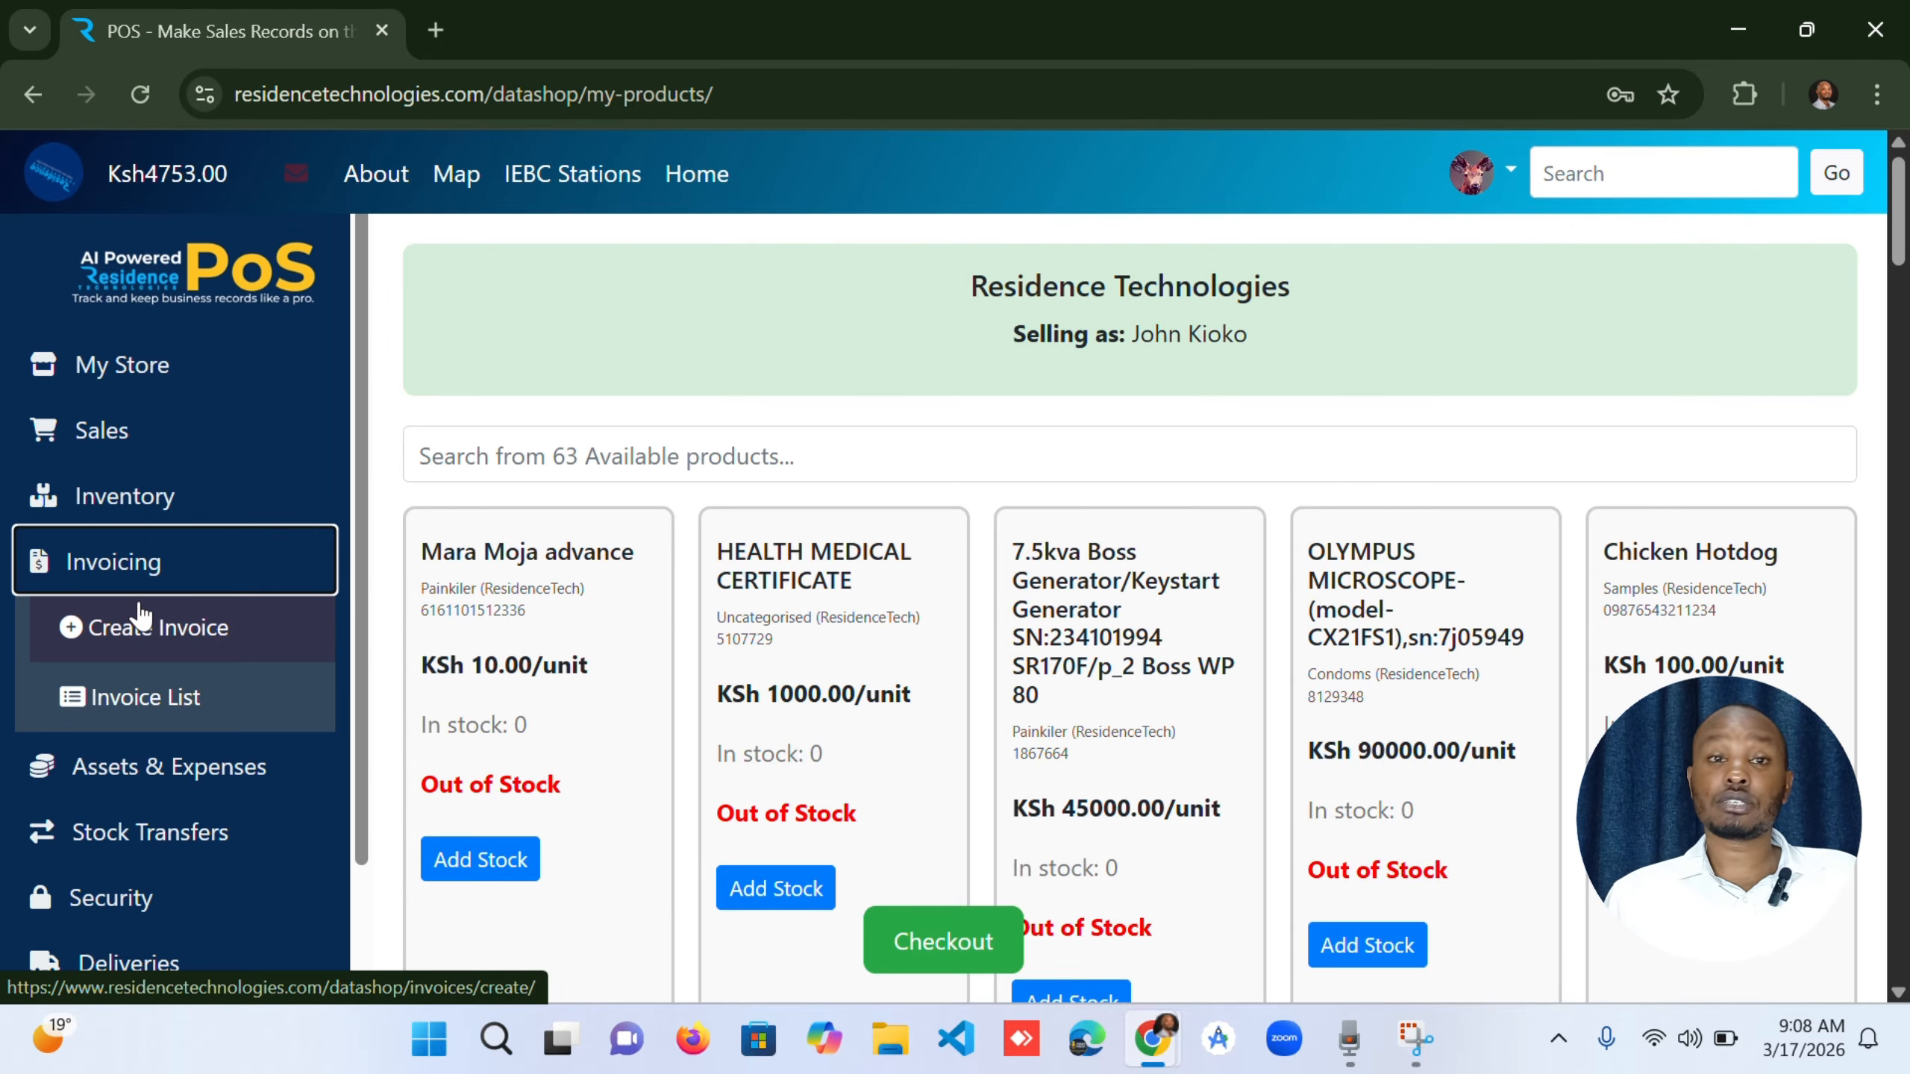
pyautogui.click(141, 621)
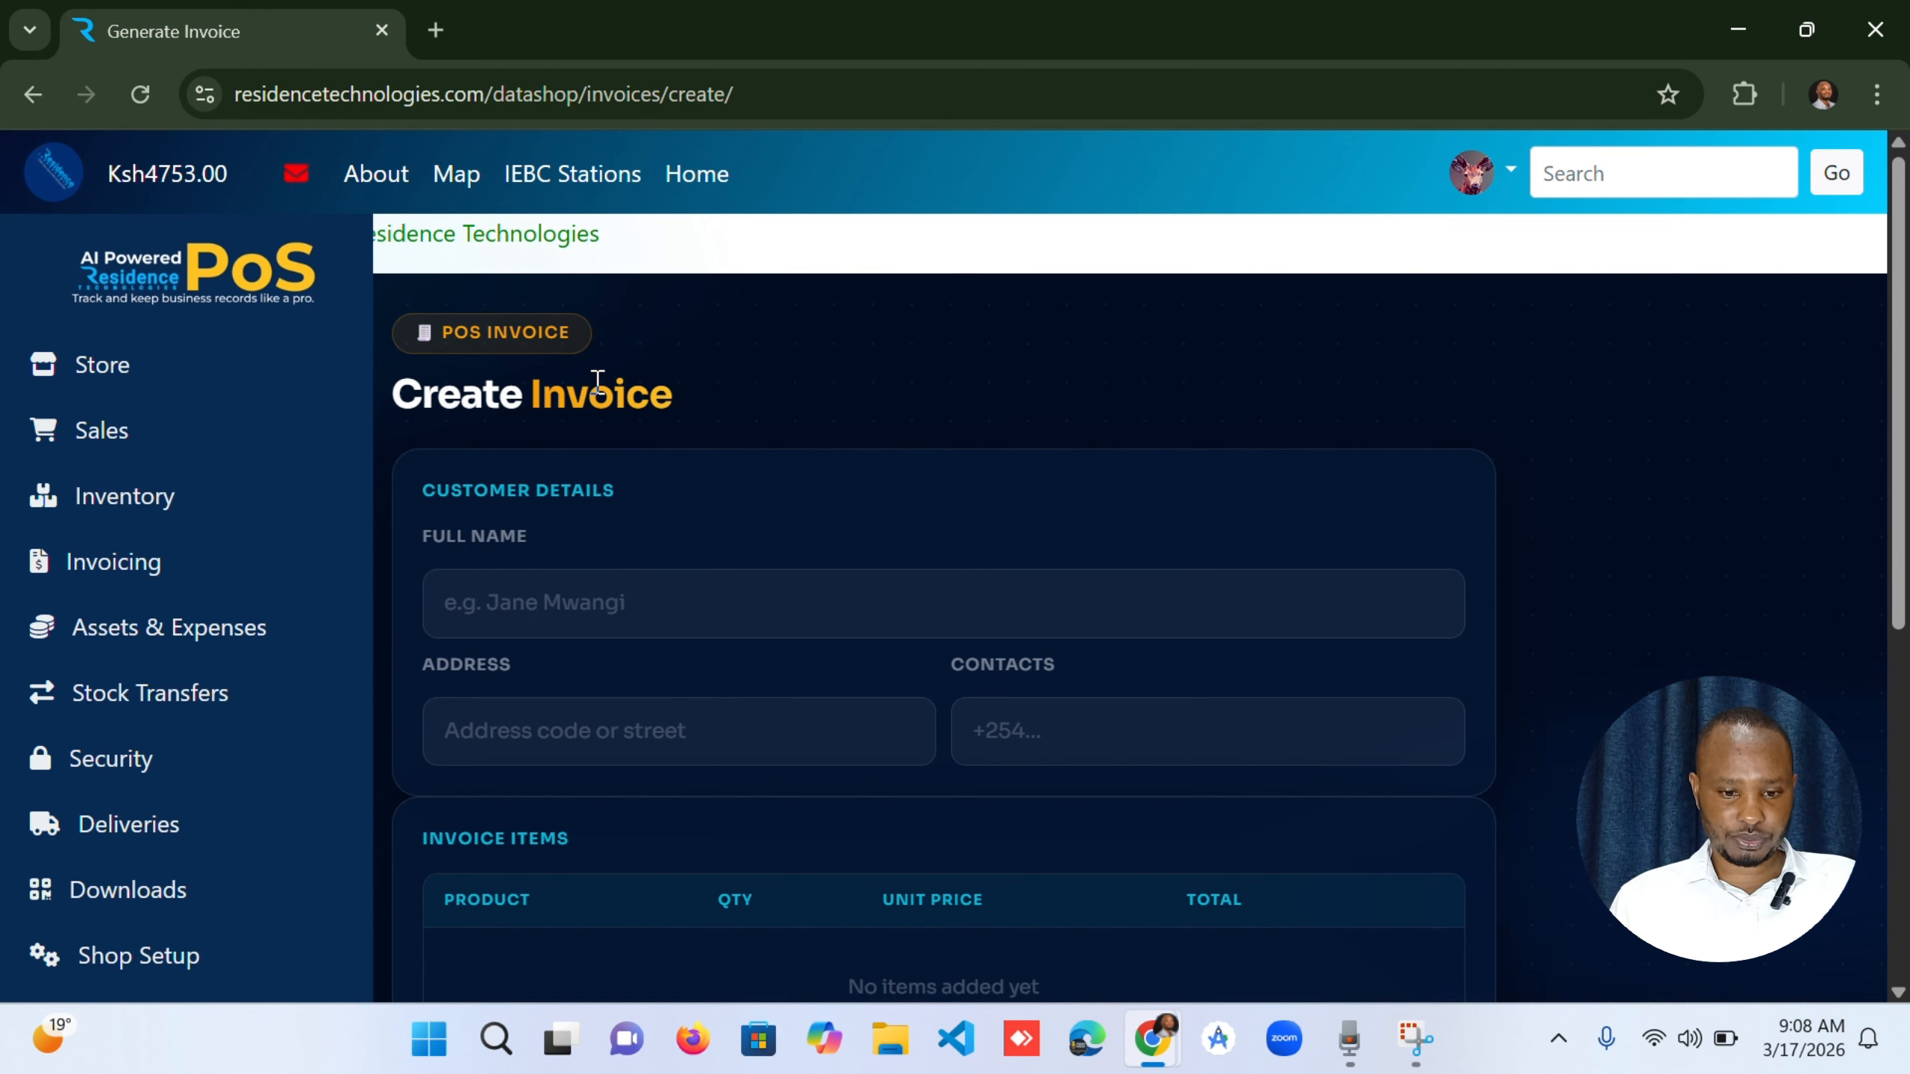
pyautogui.scroll(-1, 445, 430)
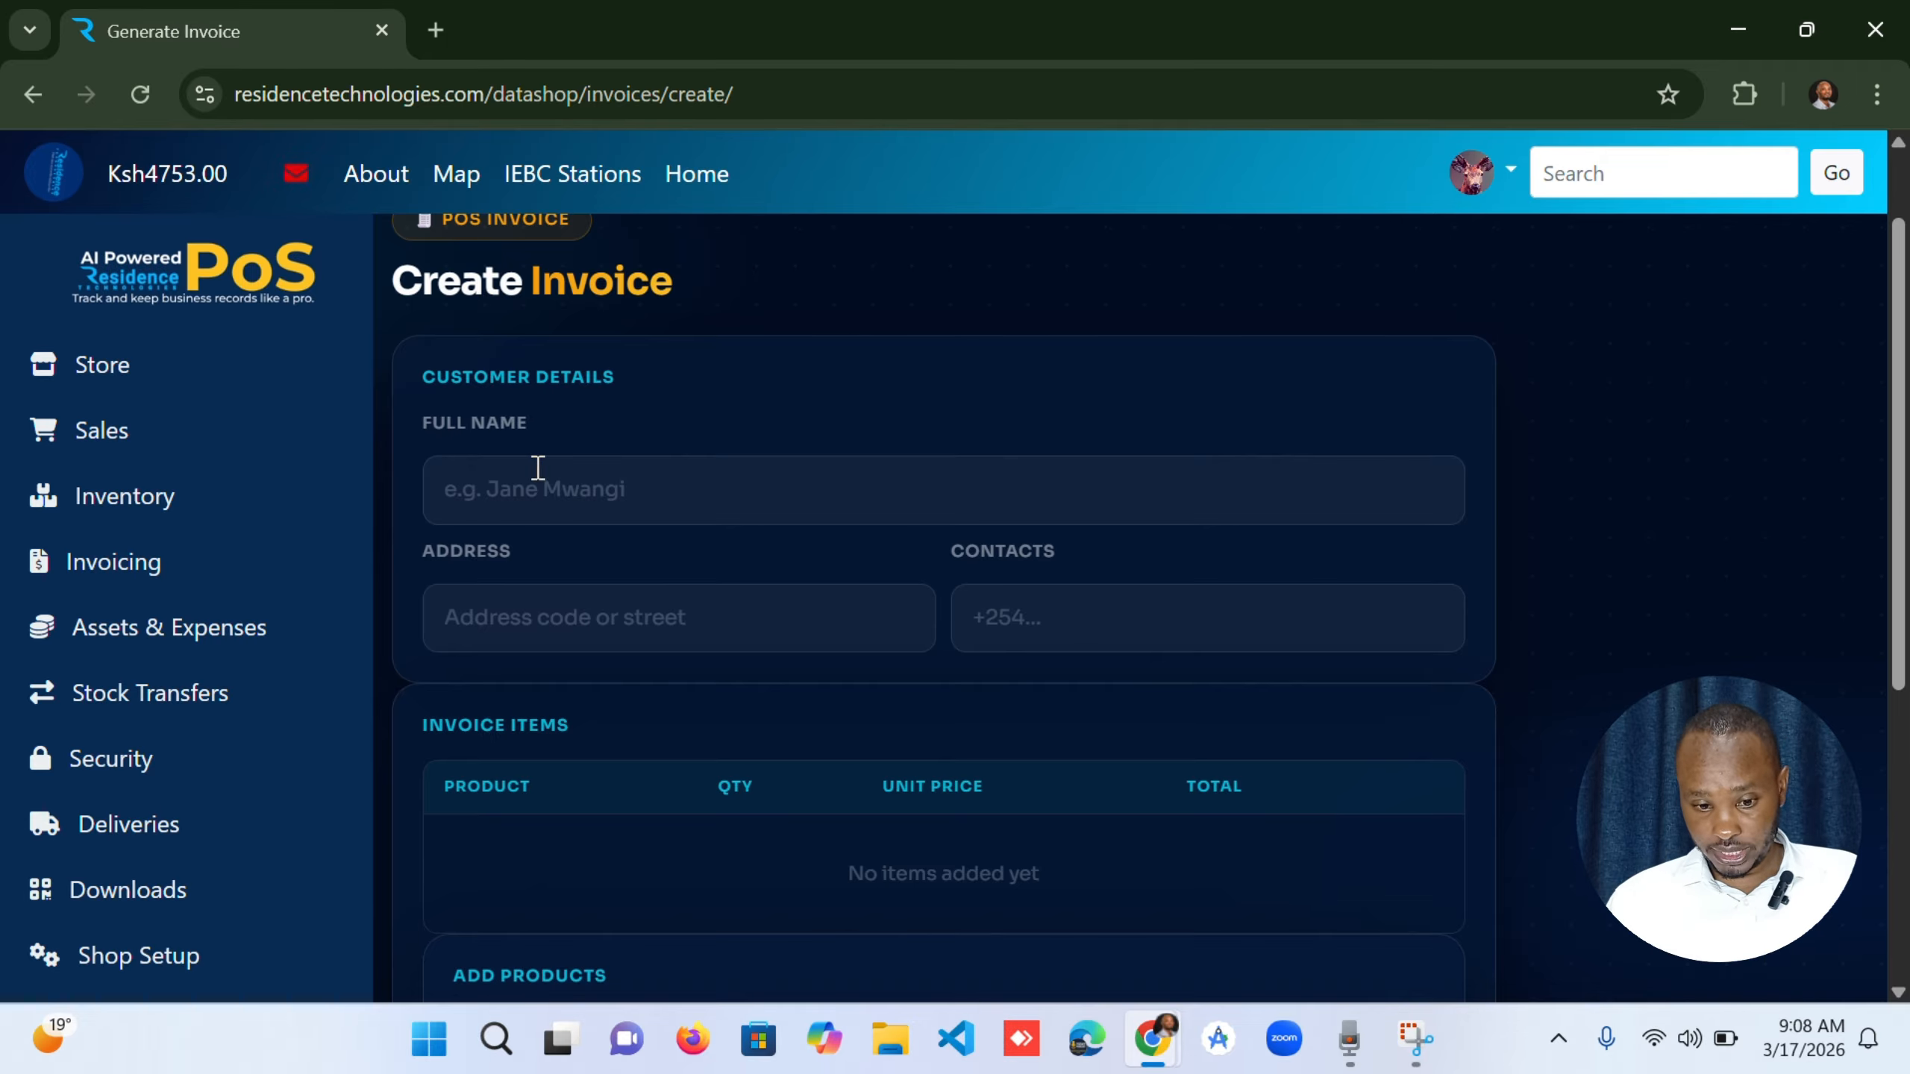
pyautogui.click(580, 490)
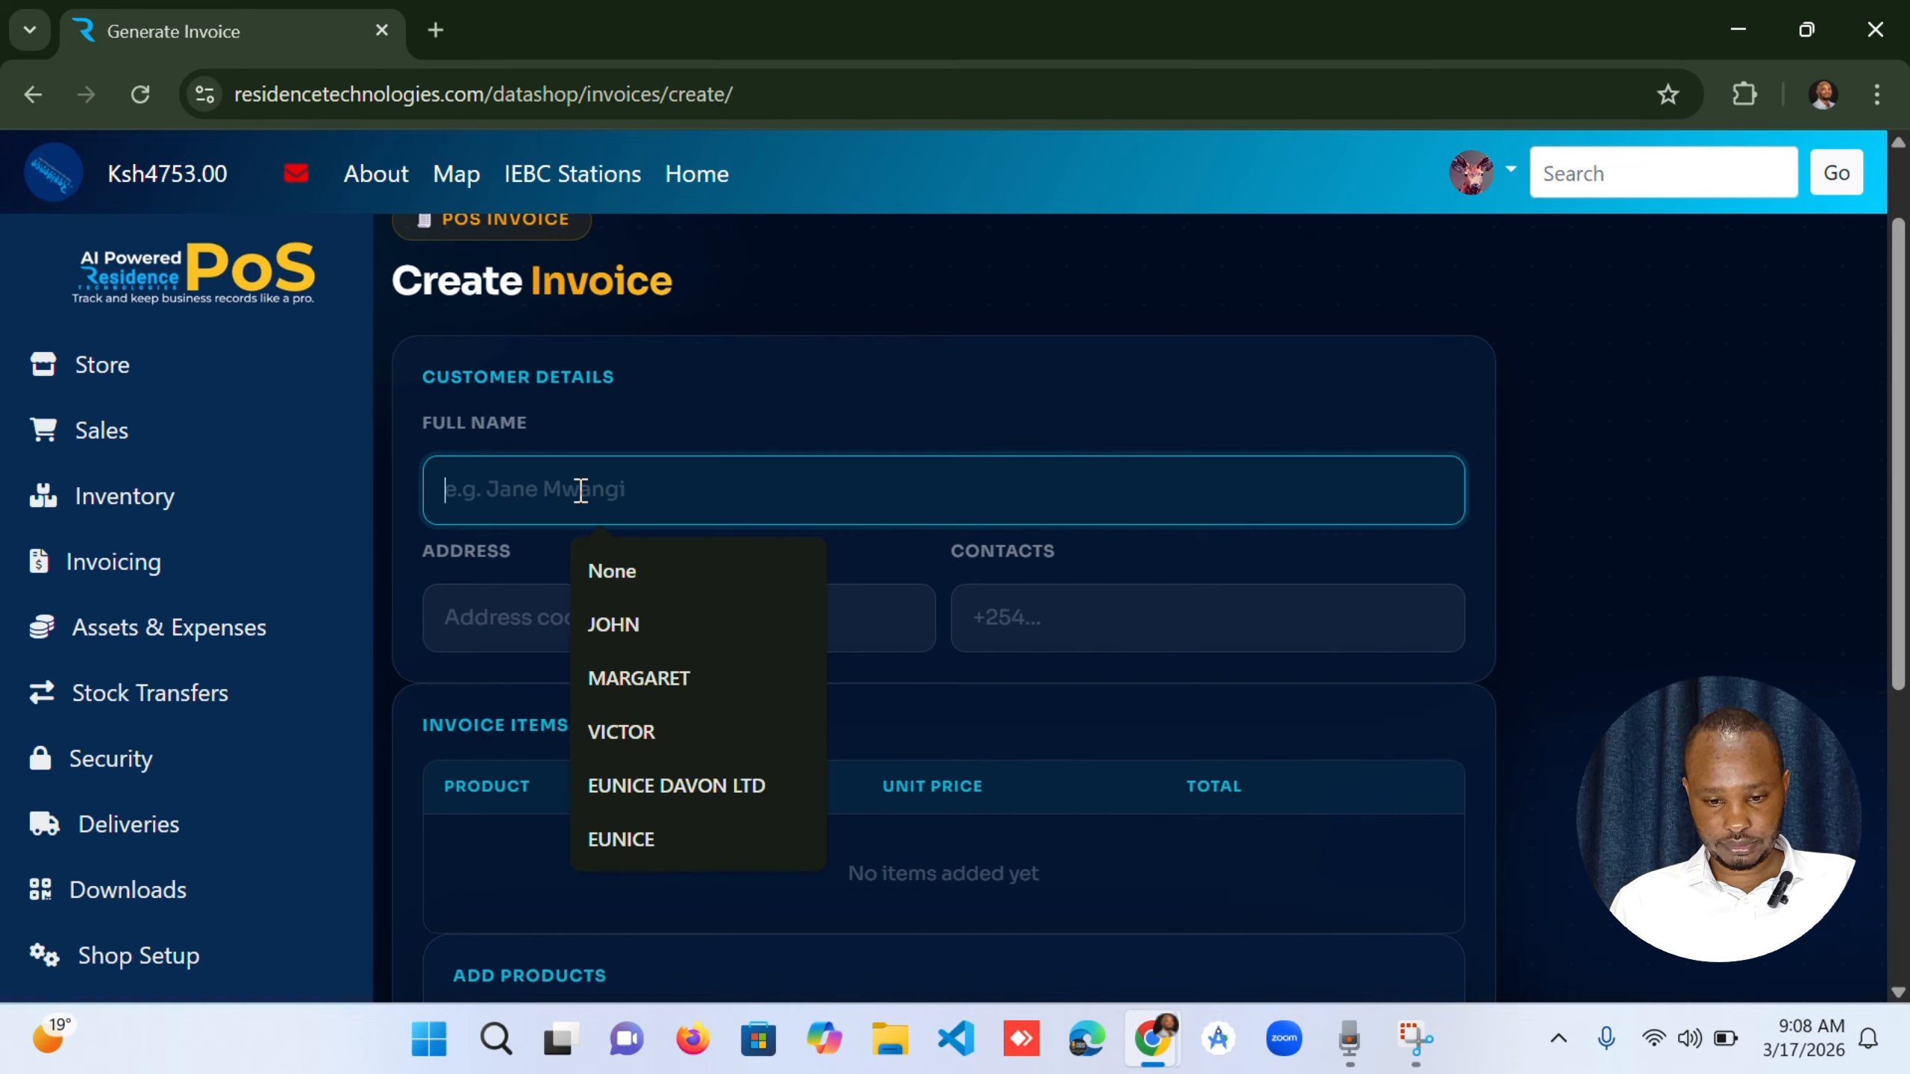
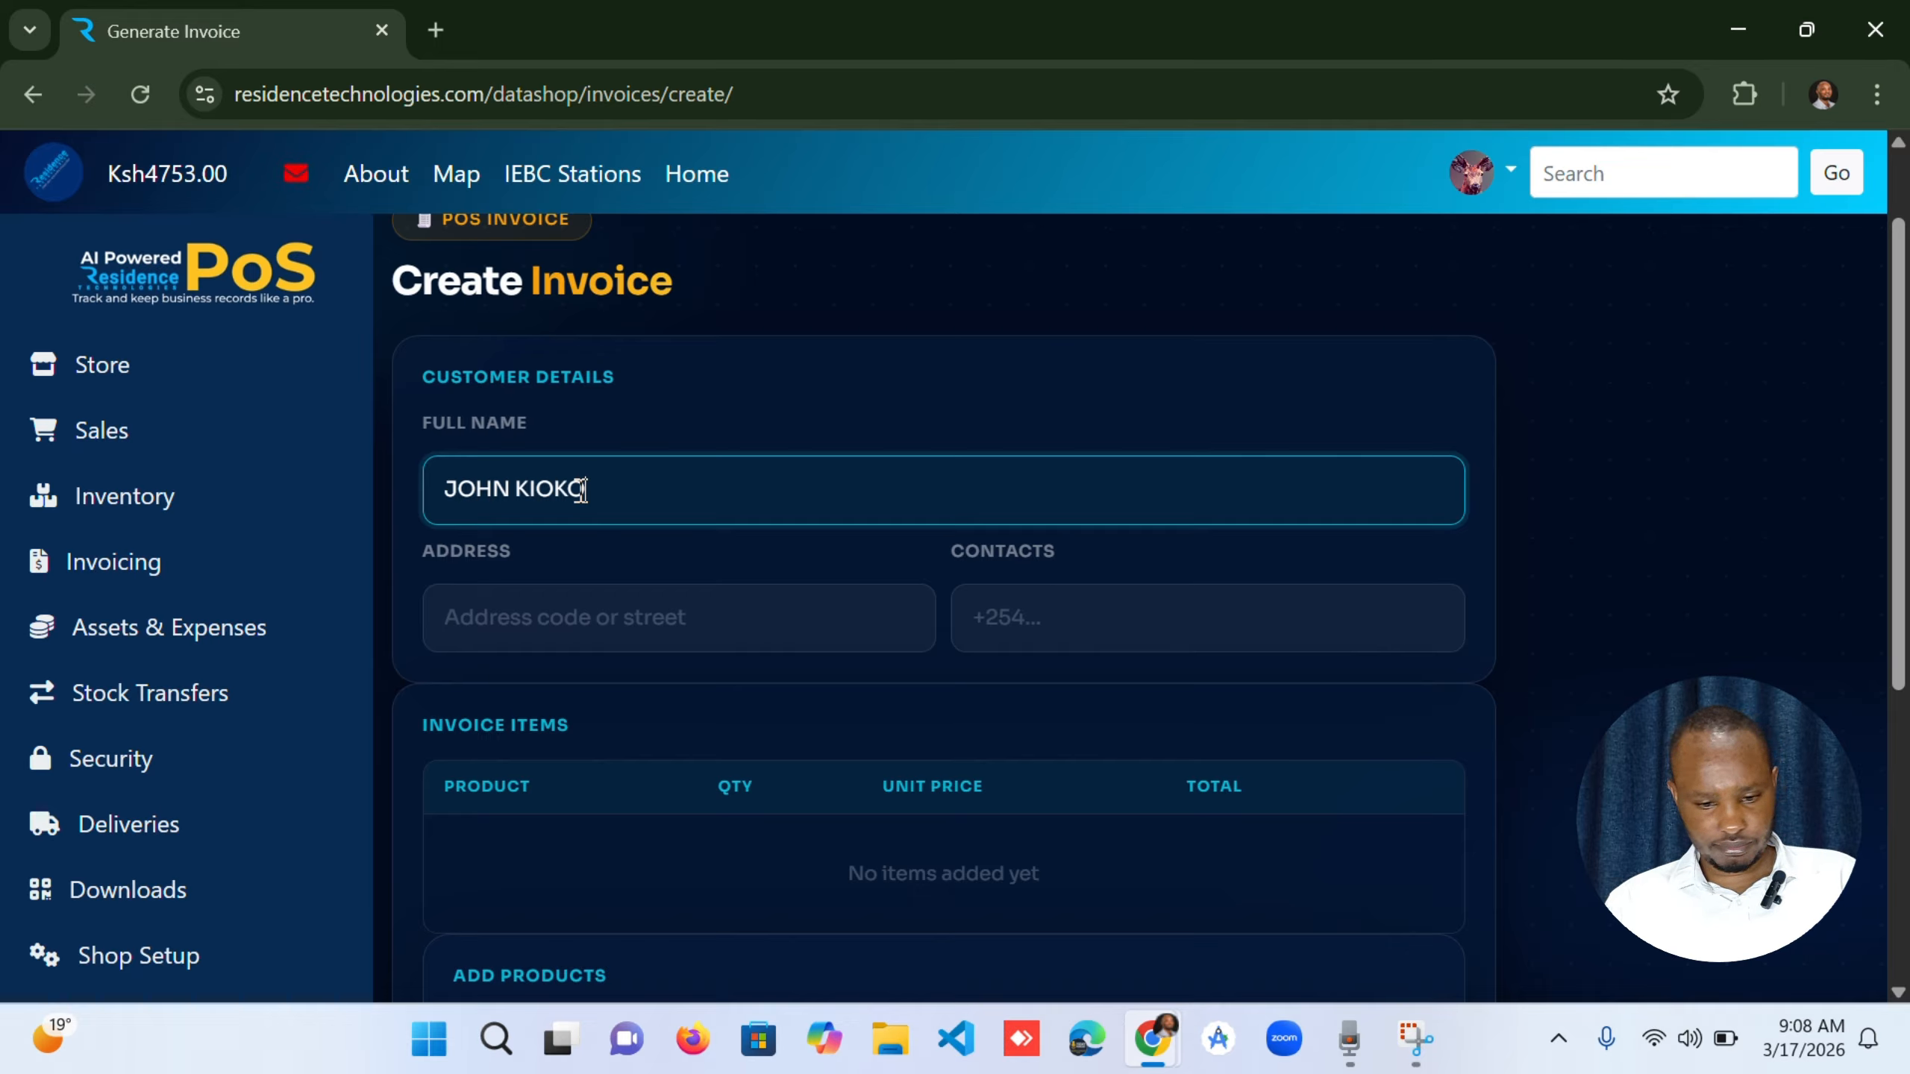
# Fill in the customer's address and contact phone number on the invoice.
pyautogui.click(571, 621)
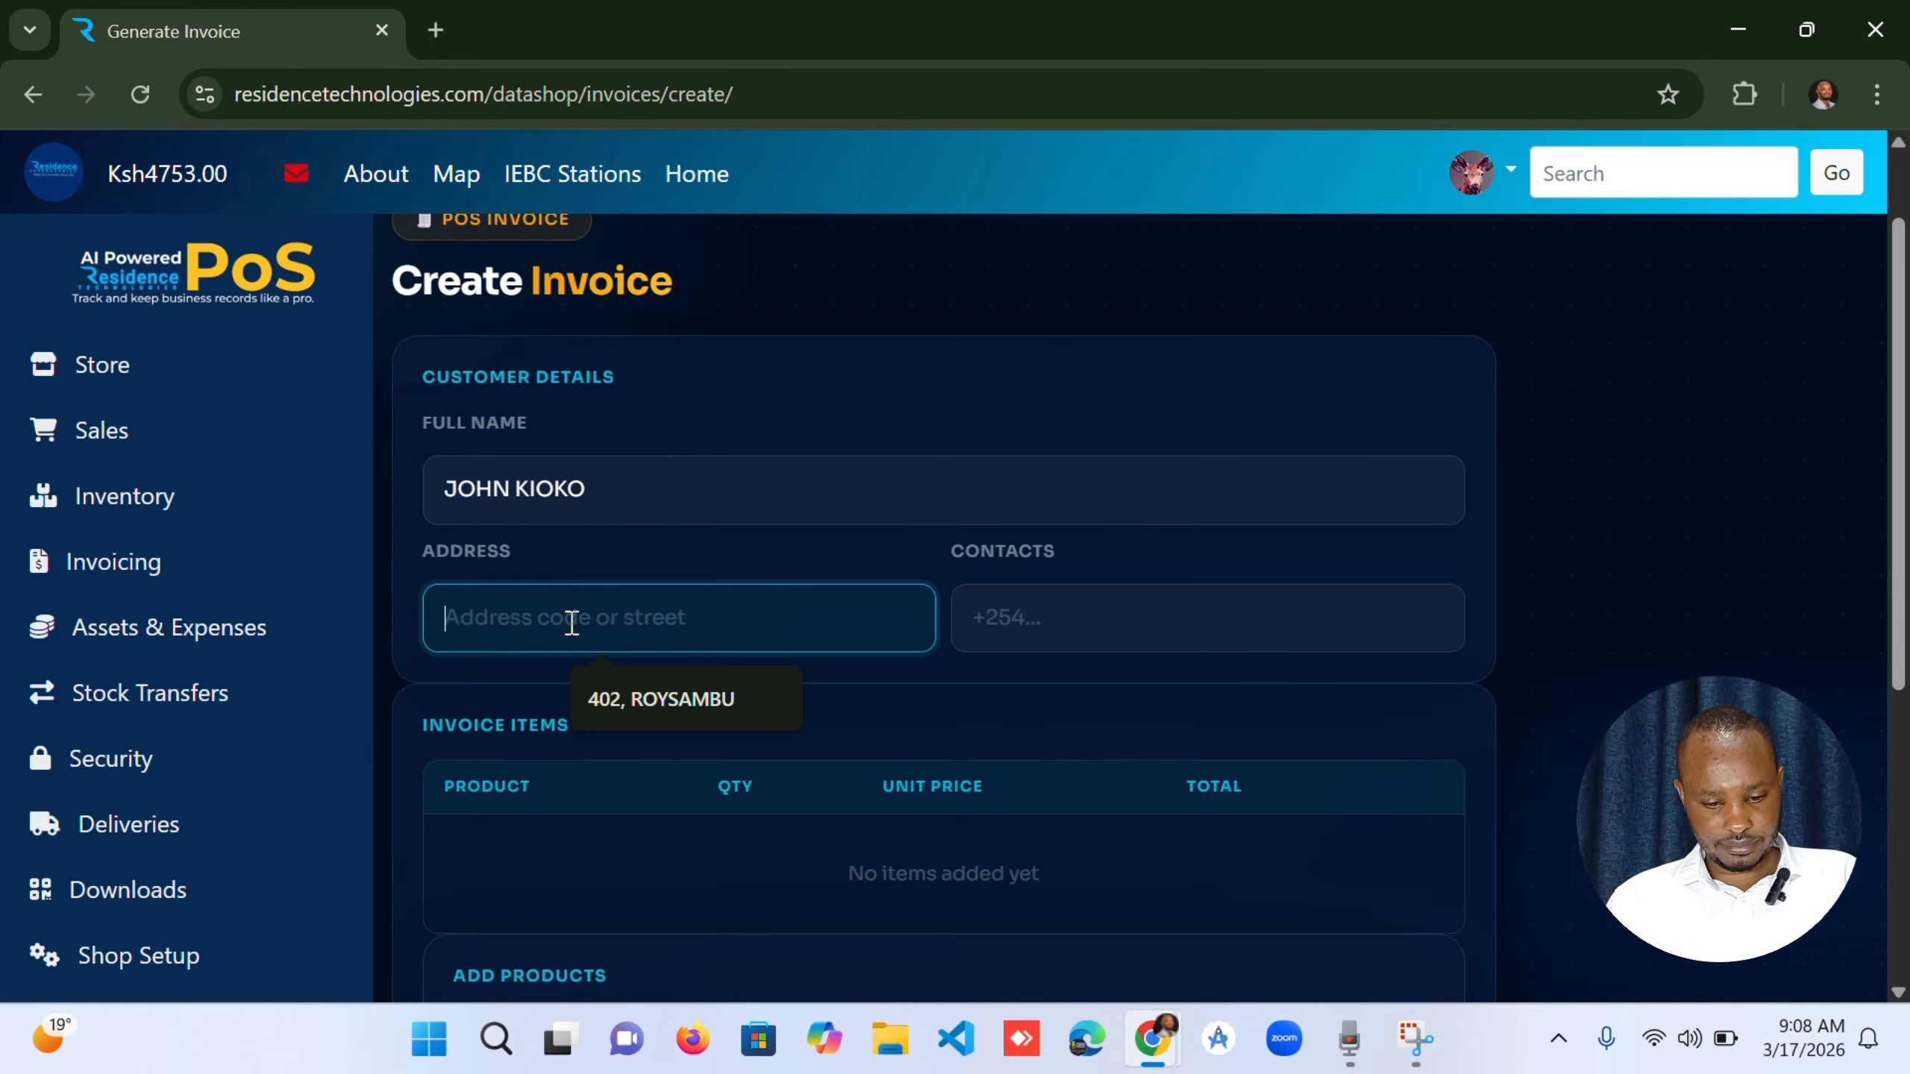
pyautogui.write('41')
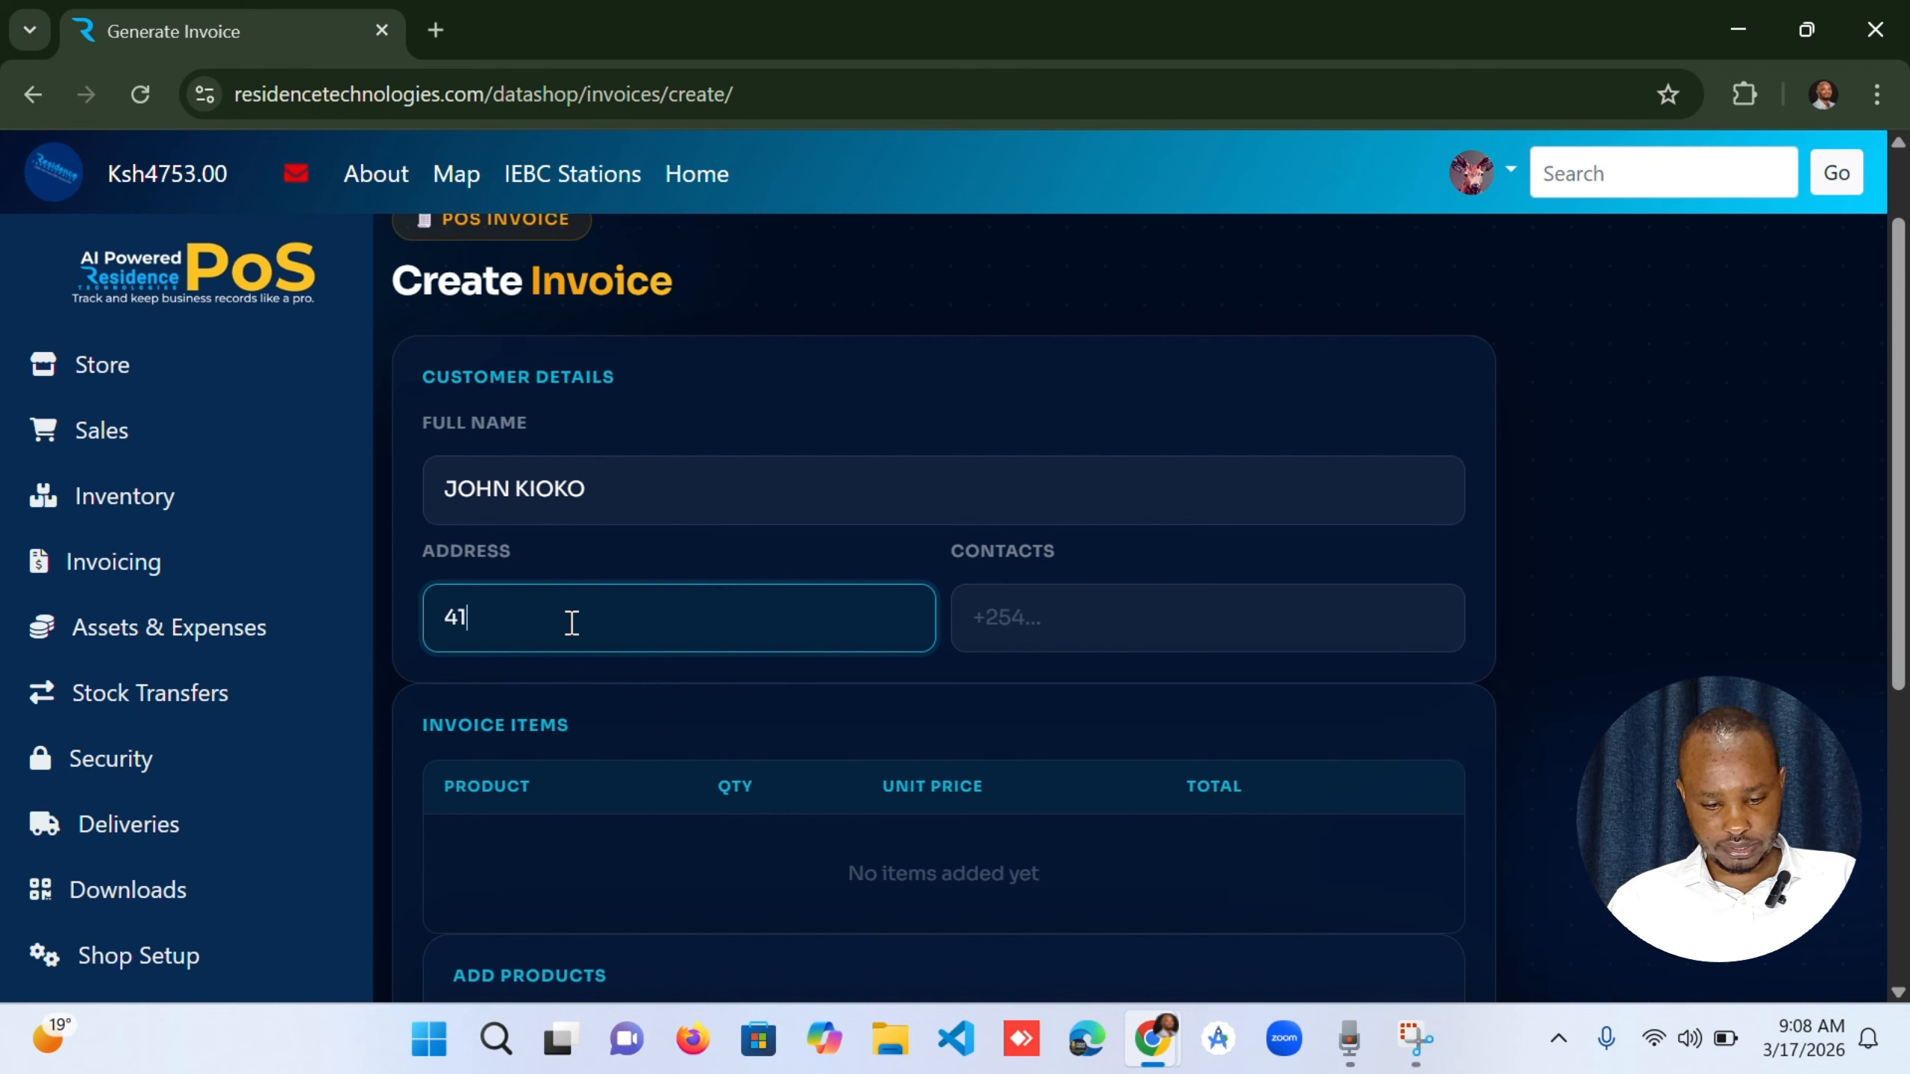
pyautogui.write('3')
pyautogui.press('BackSpace')
pyautogui.press('BackSpace')
pyautogui.press('BackSpace')
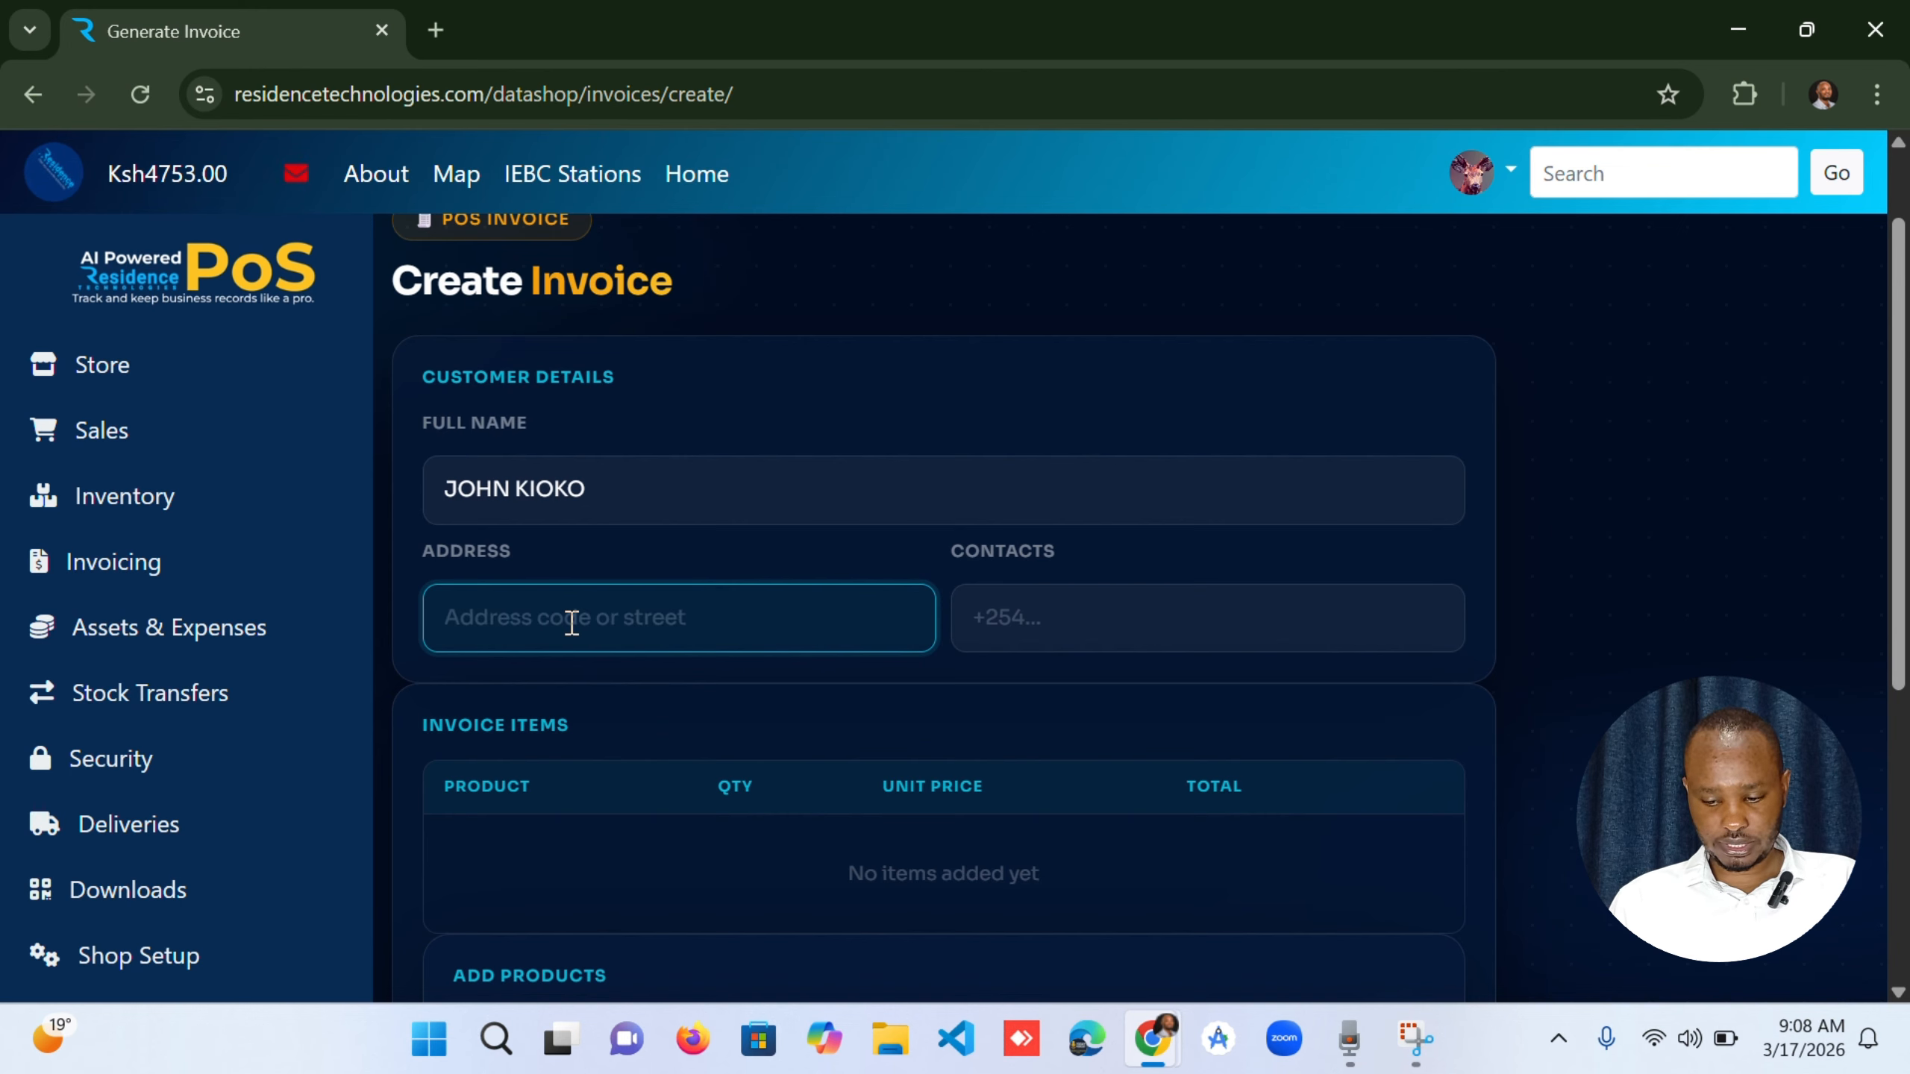
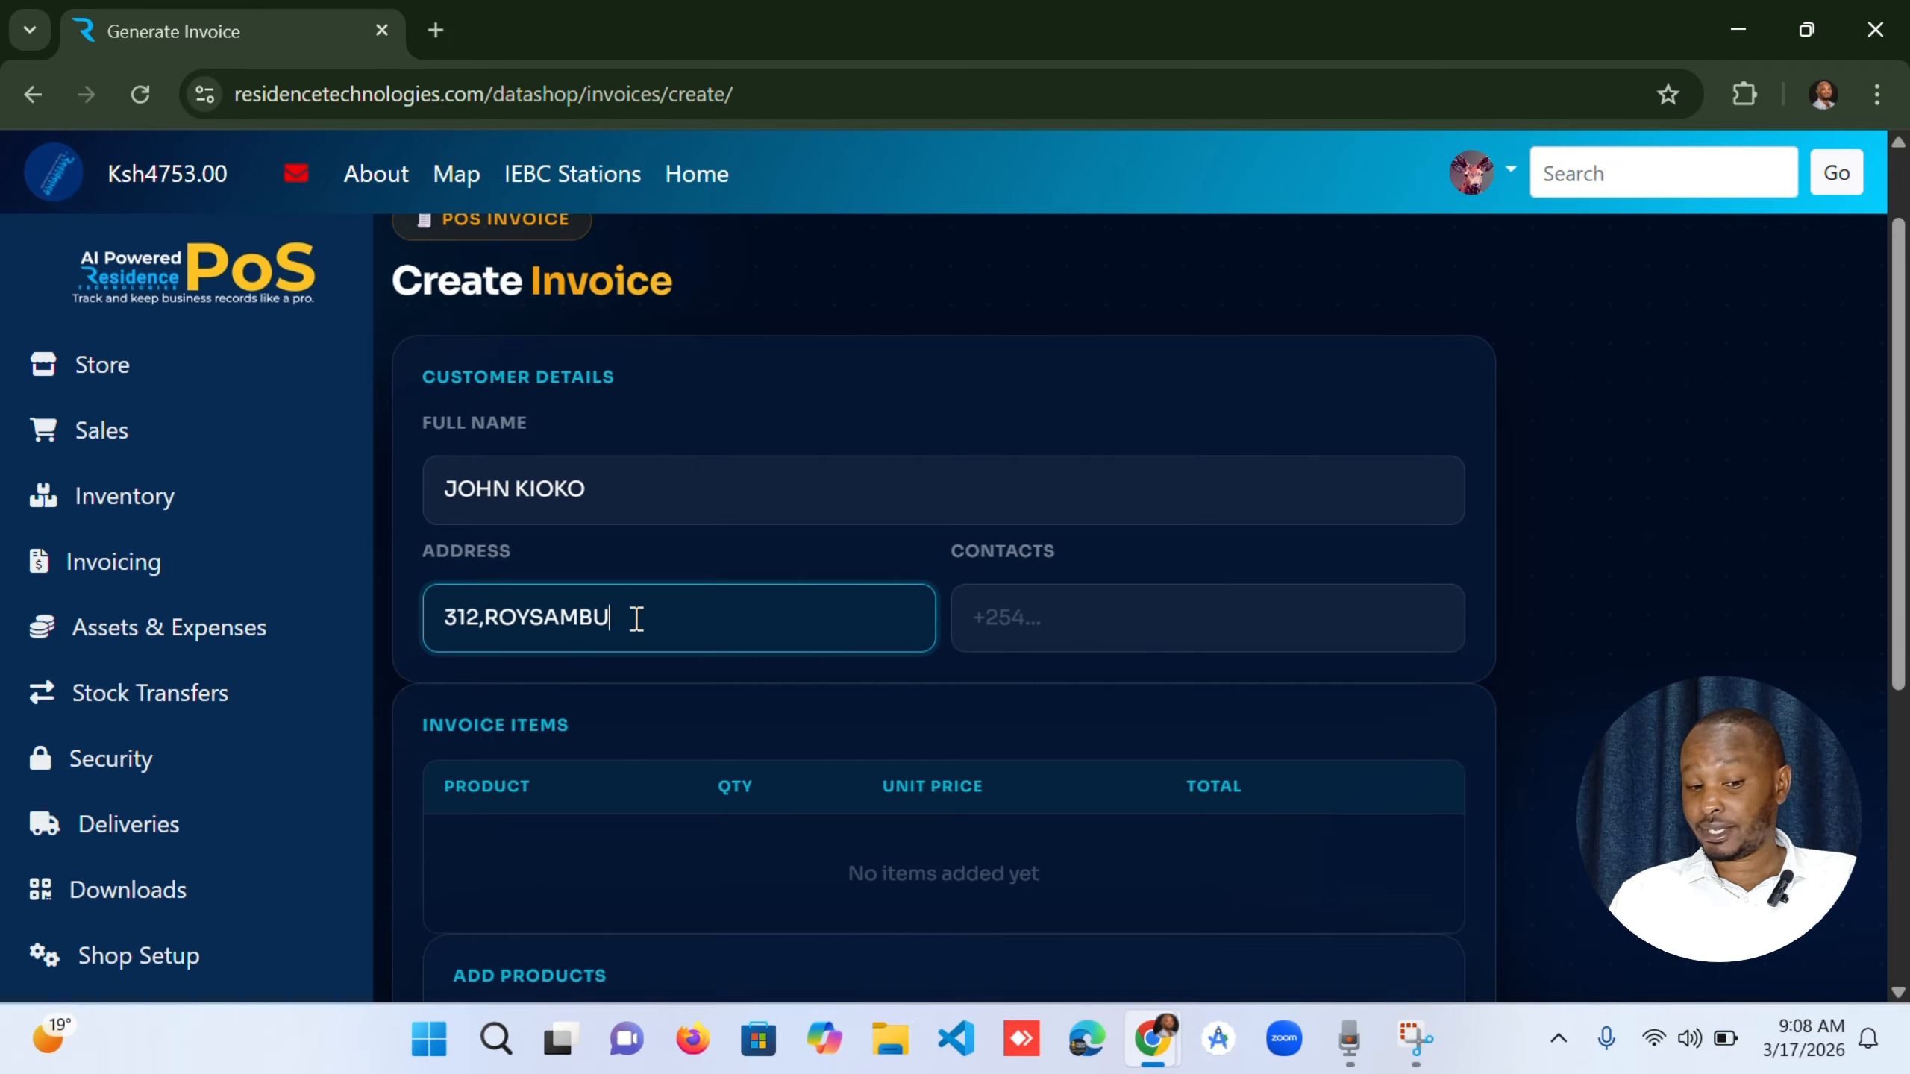
pyautogui.click(1029, 618)
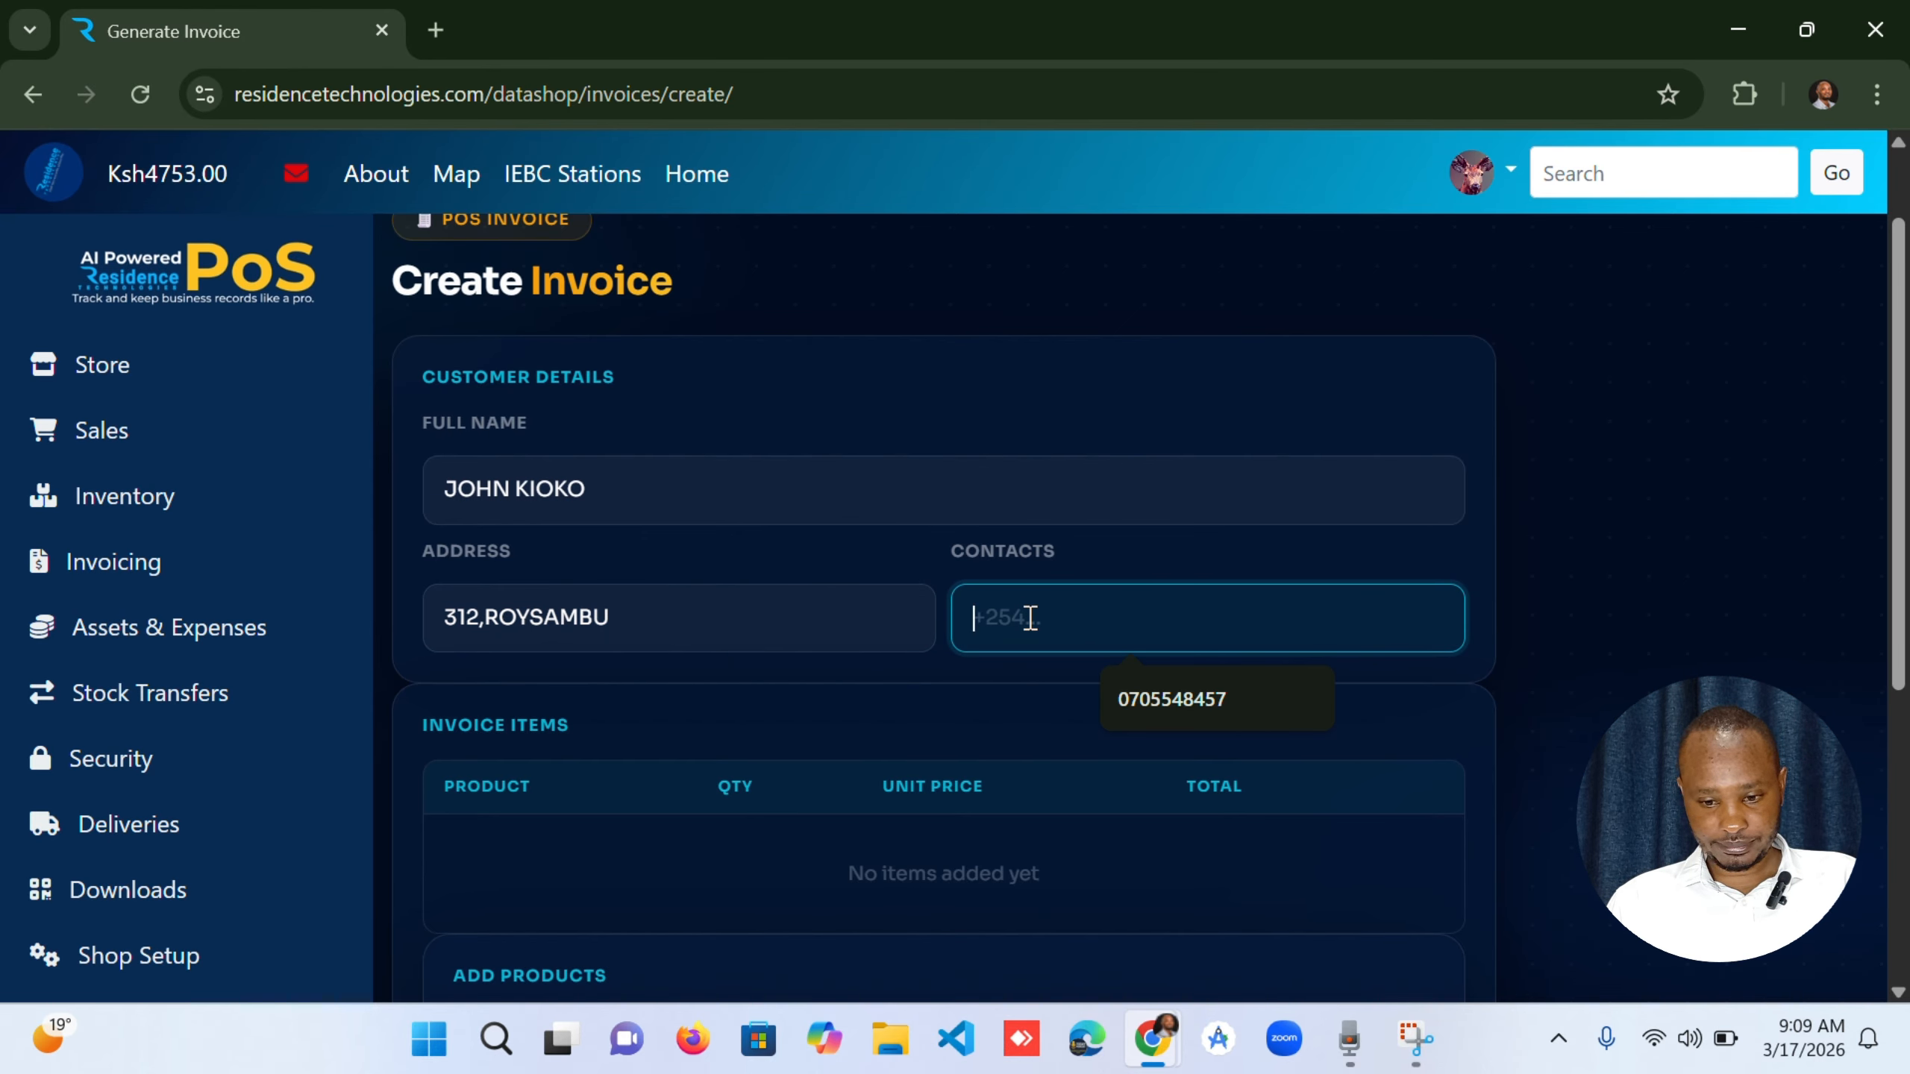
pyautogui.click(1156, 701)
# Find the product Mara Moja and add 50 units of it to the invoice items.
pyautogui.scroll(-1, 669, 832)
pyautogui.scroll(-4, 668, 832)
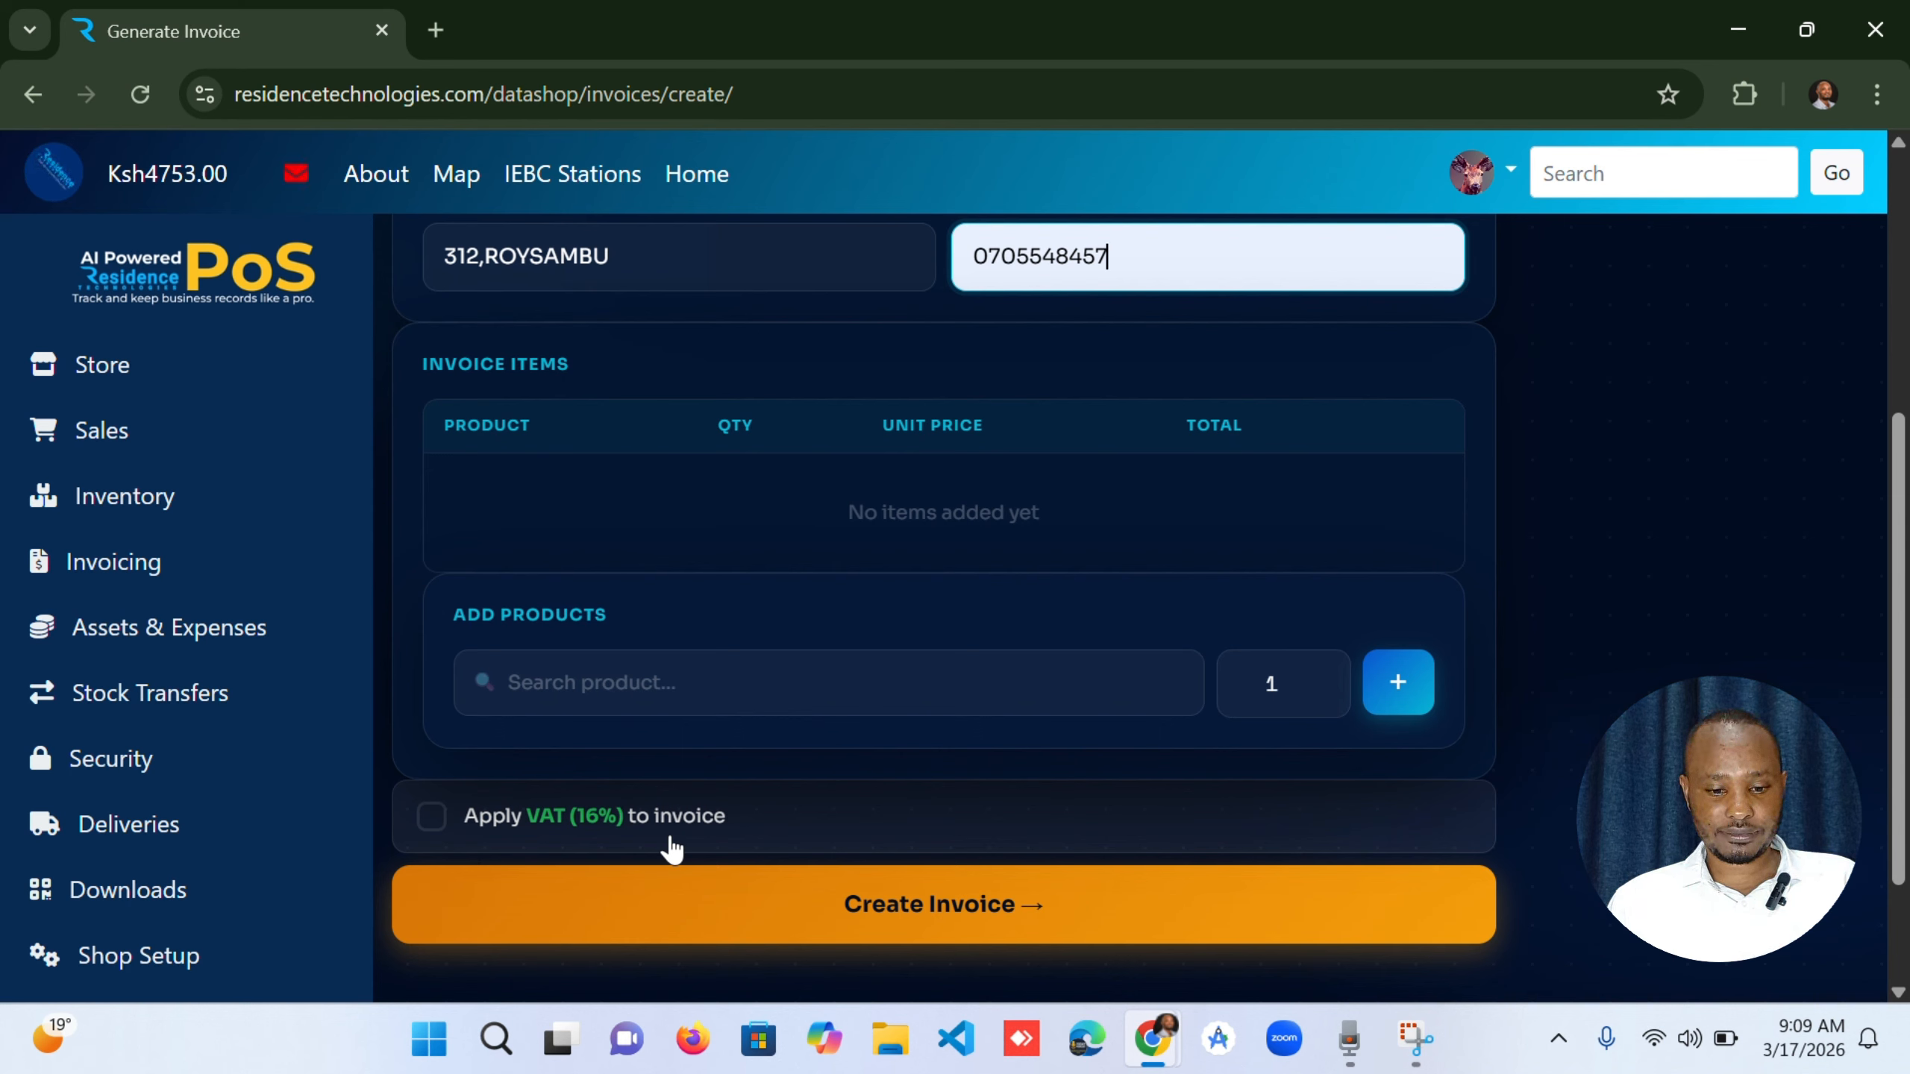
pyautogui.click(662, 682)
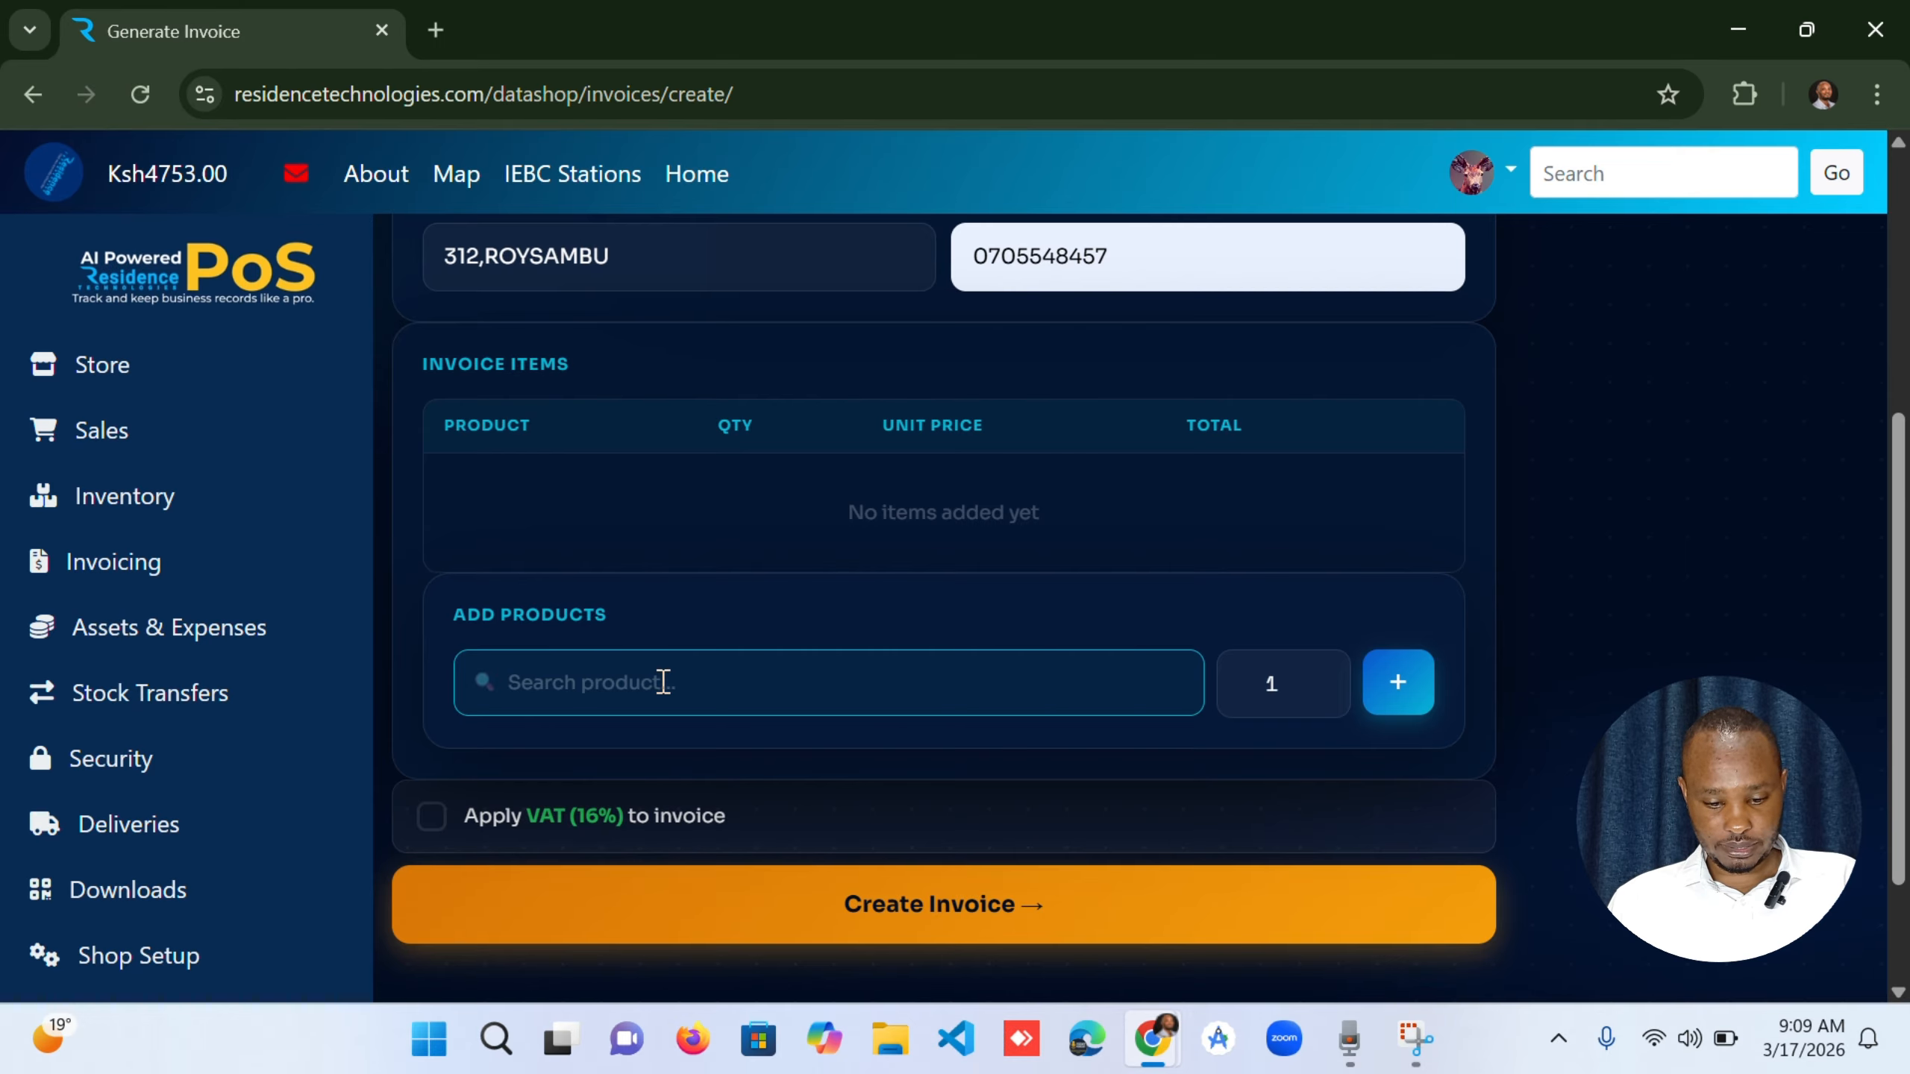
pyautogui.write('MA')
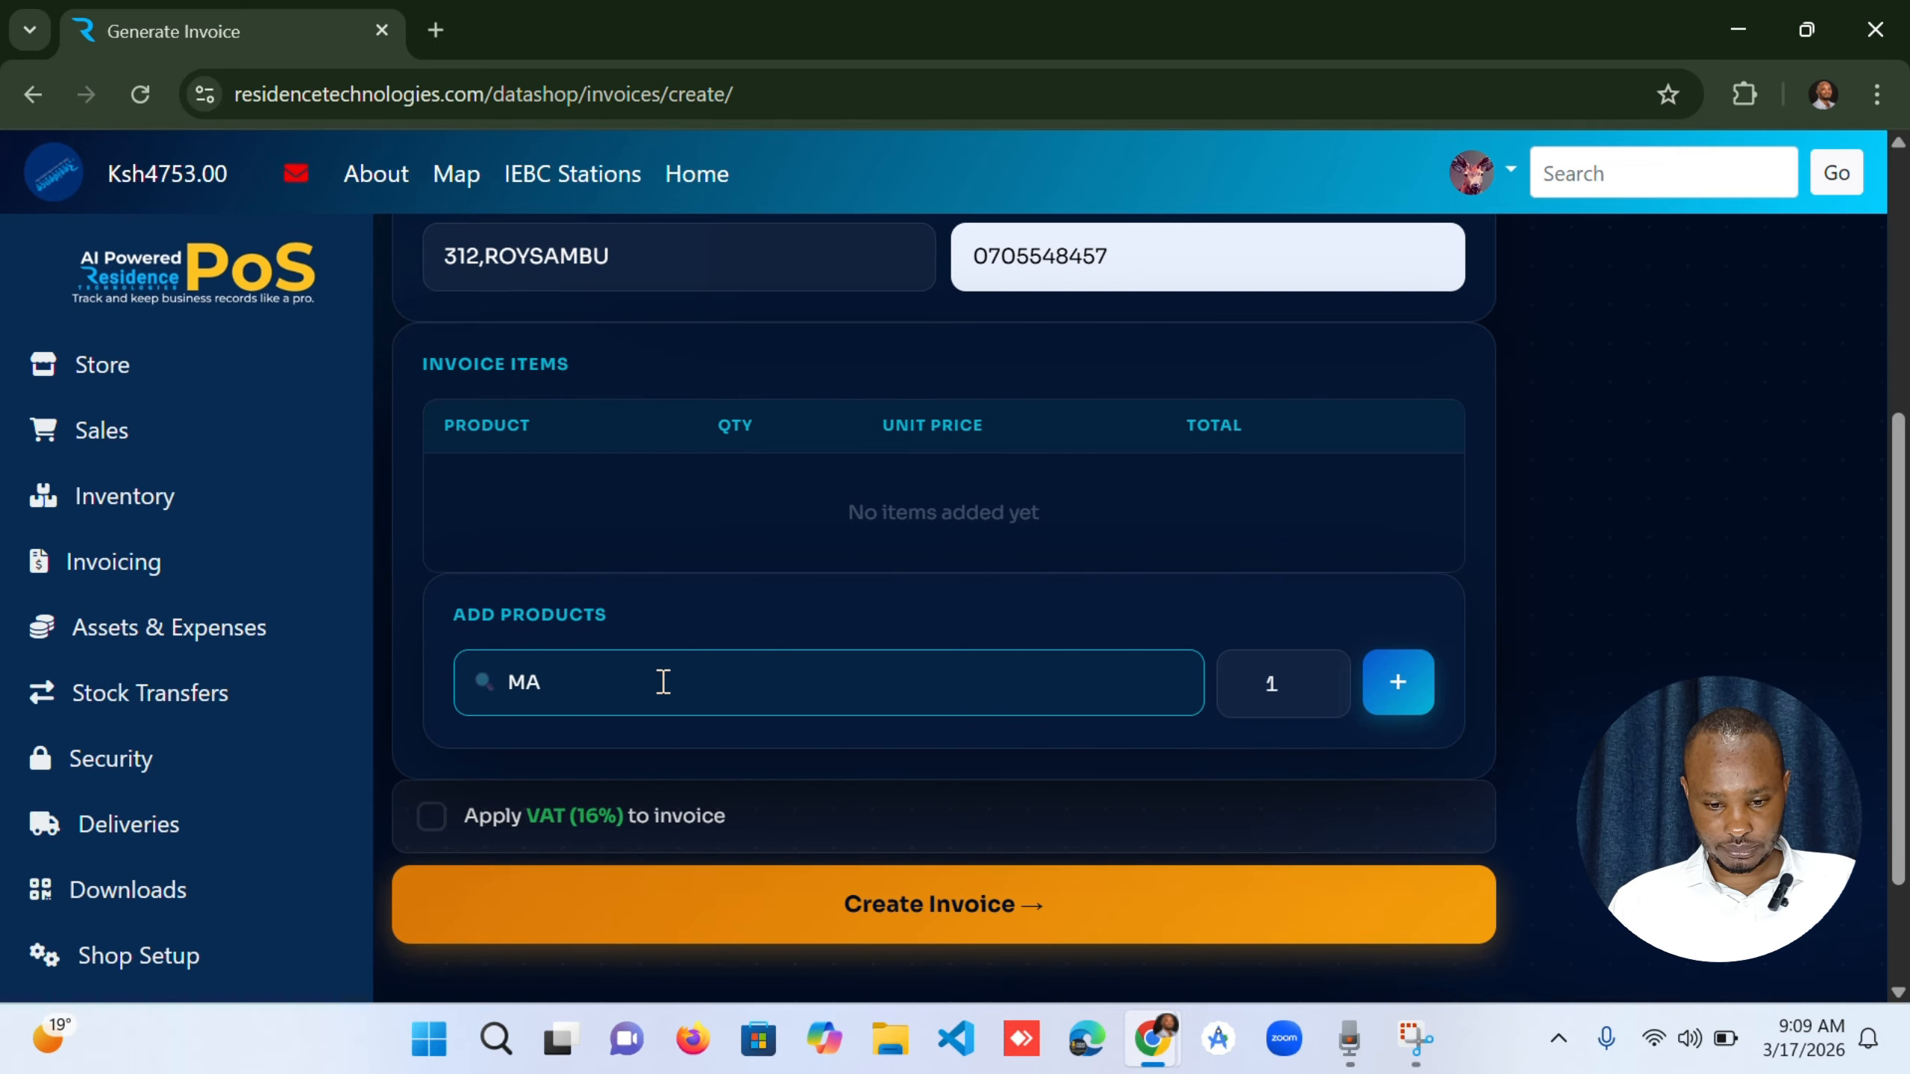
pyautogui.write('RA')
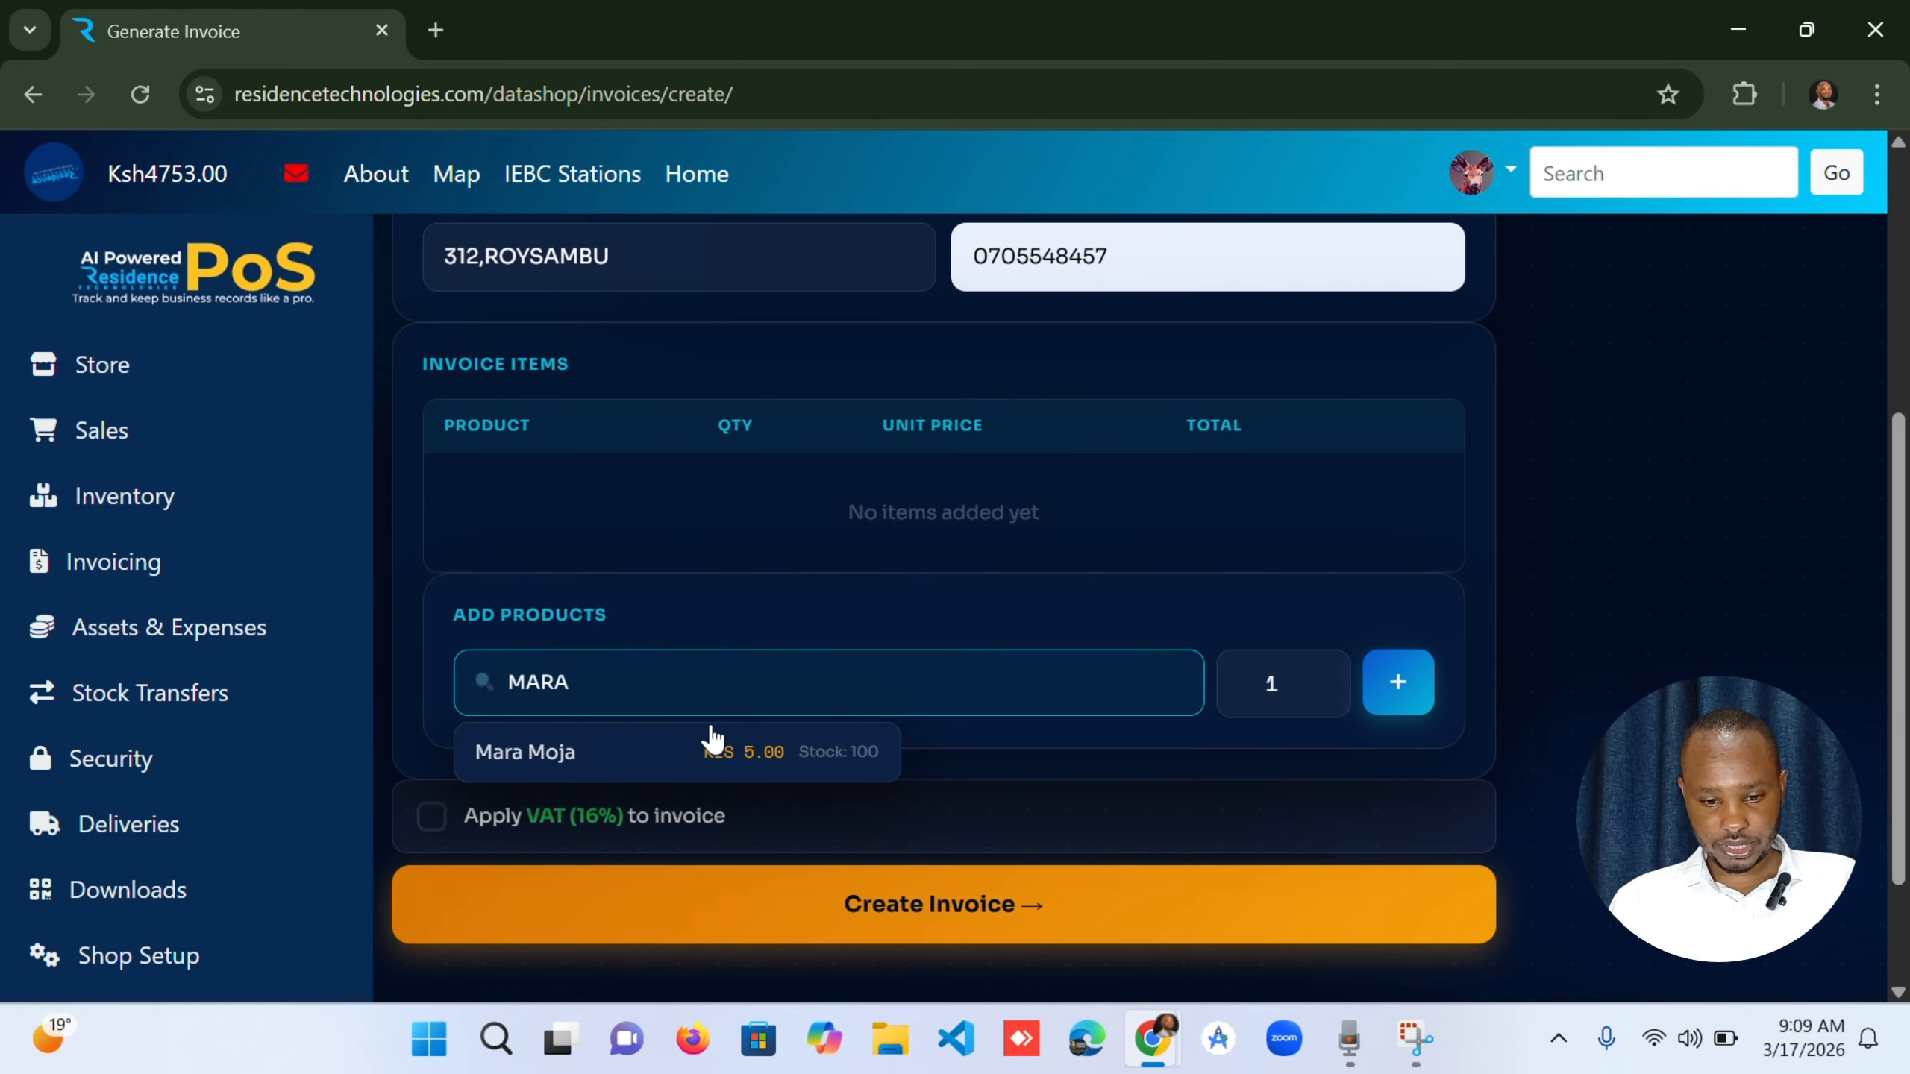
pyautogui.click(761, 751)
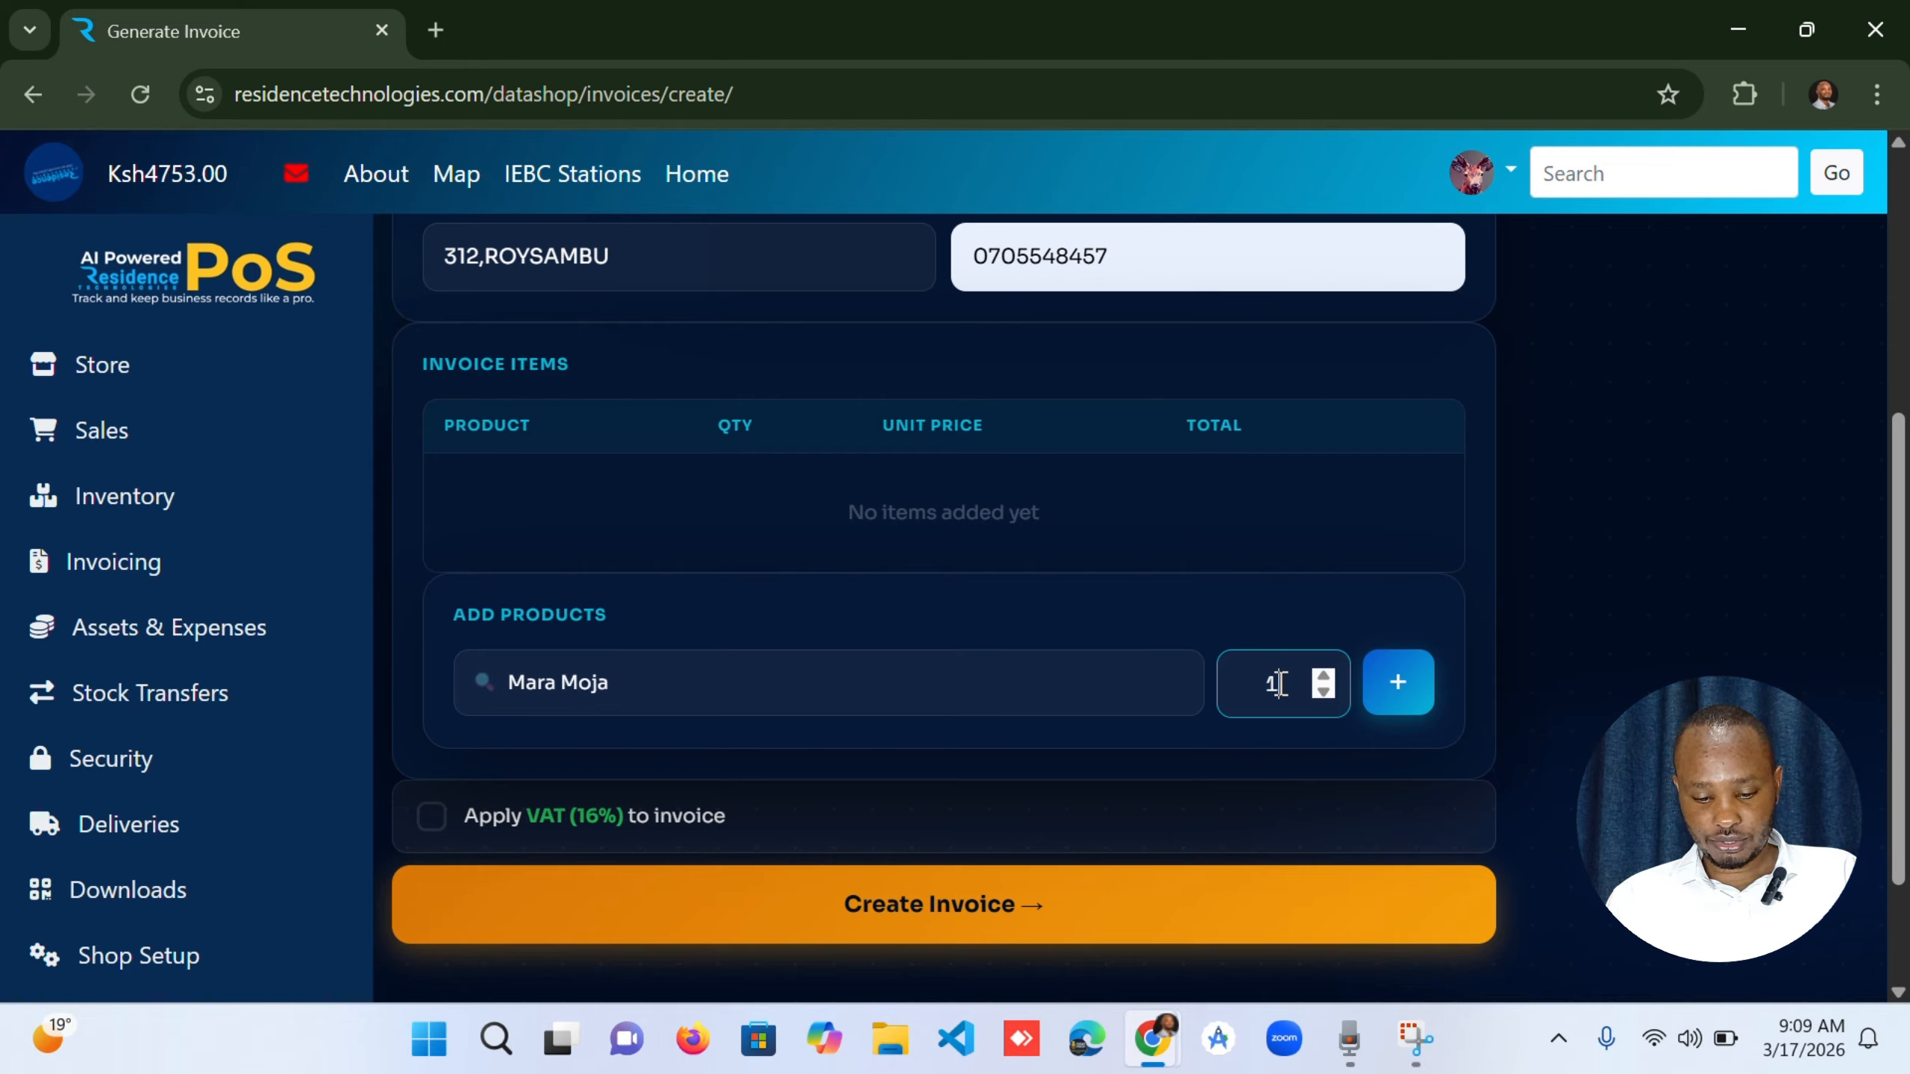
pyautogui.press('BackSpace')
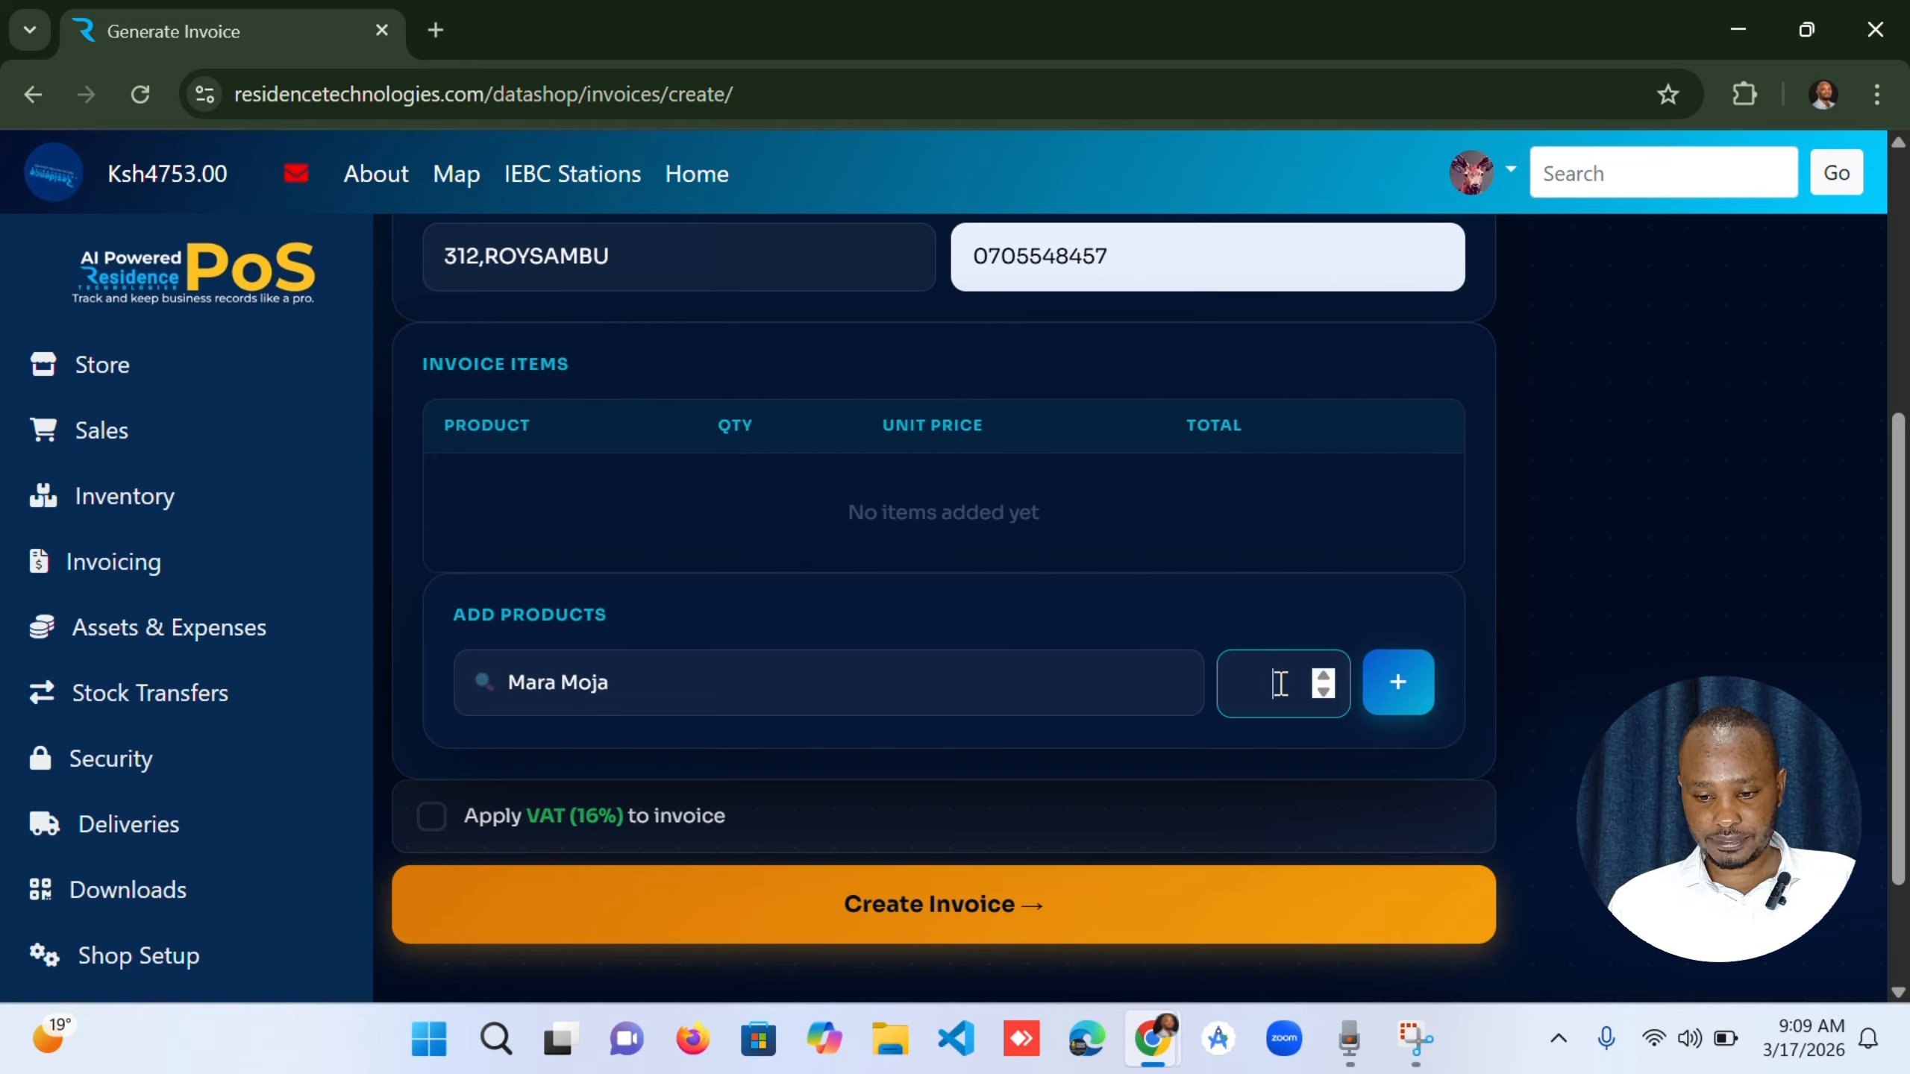
pyautogui.write('50')
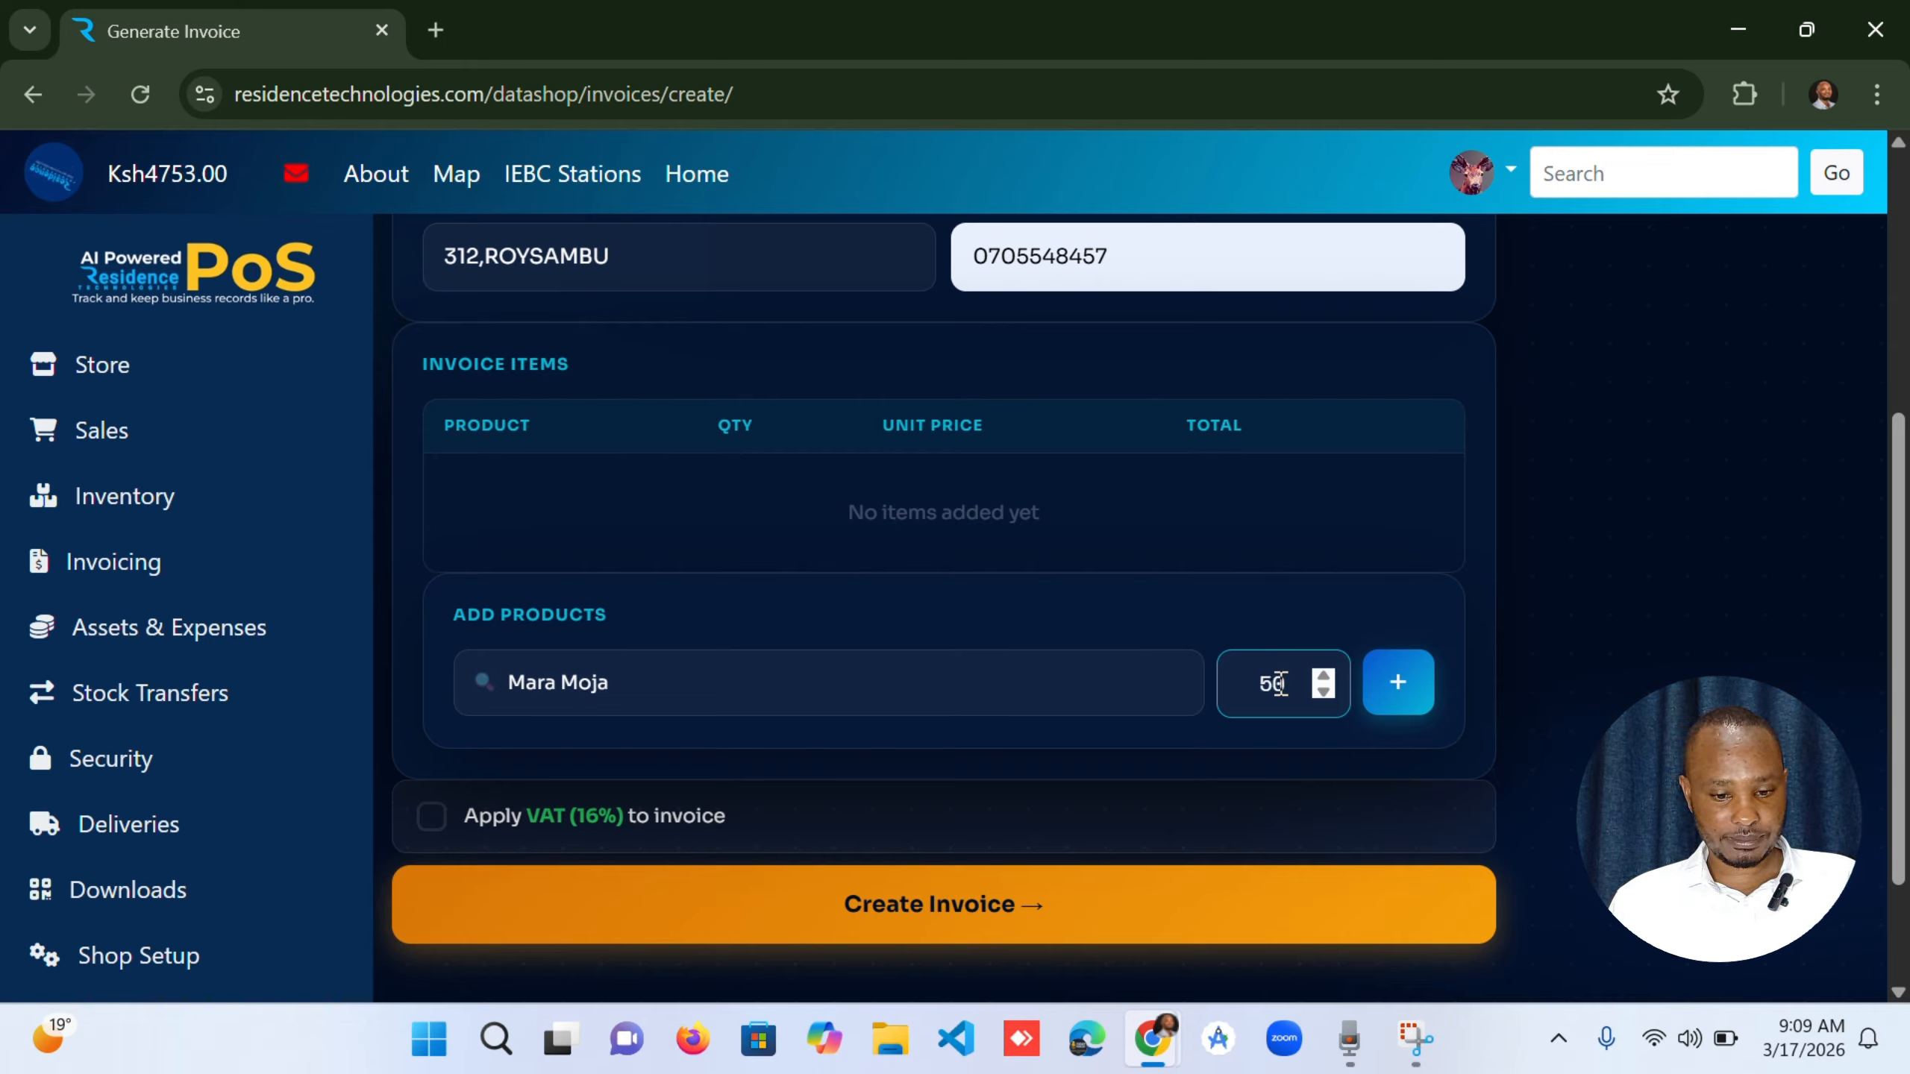
pyautogui.click(1383, 686)
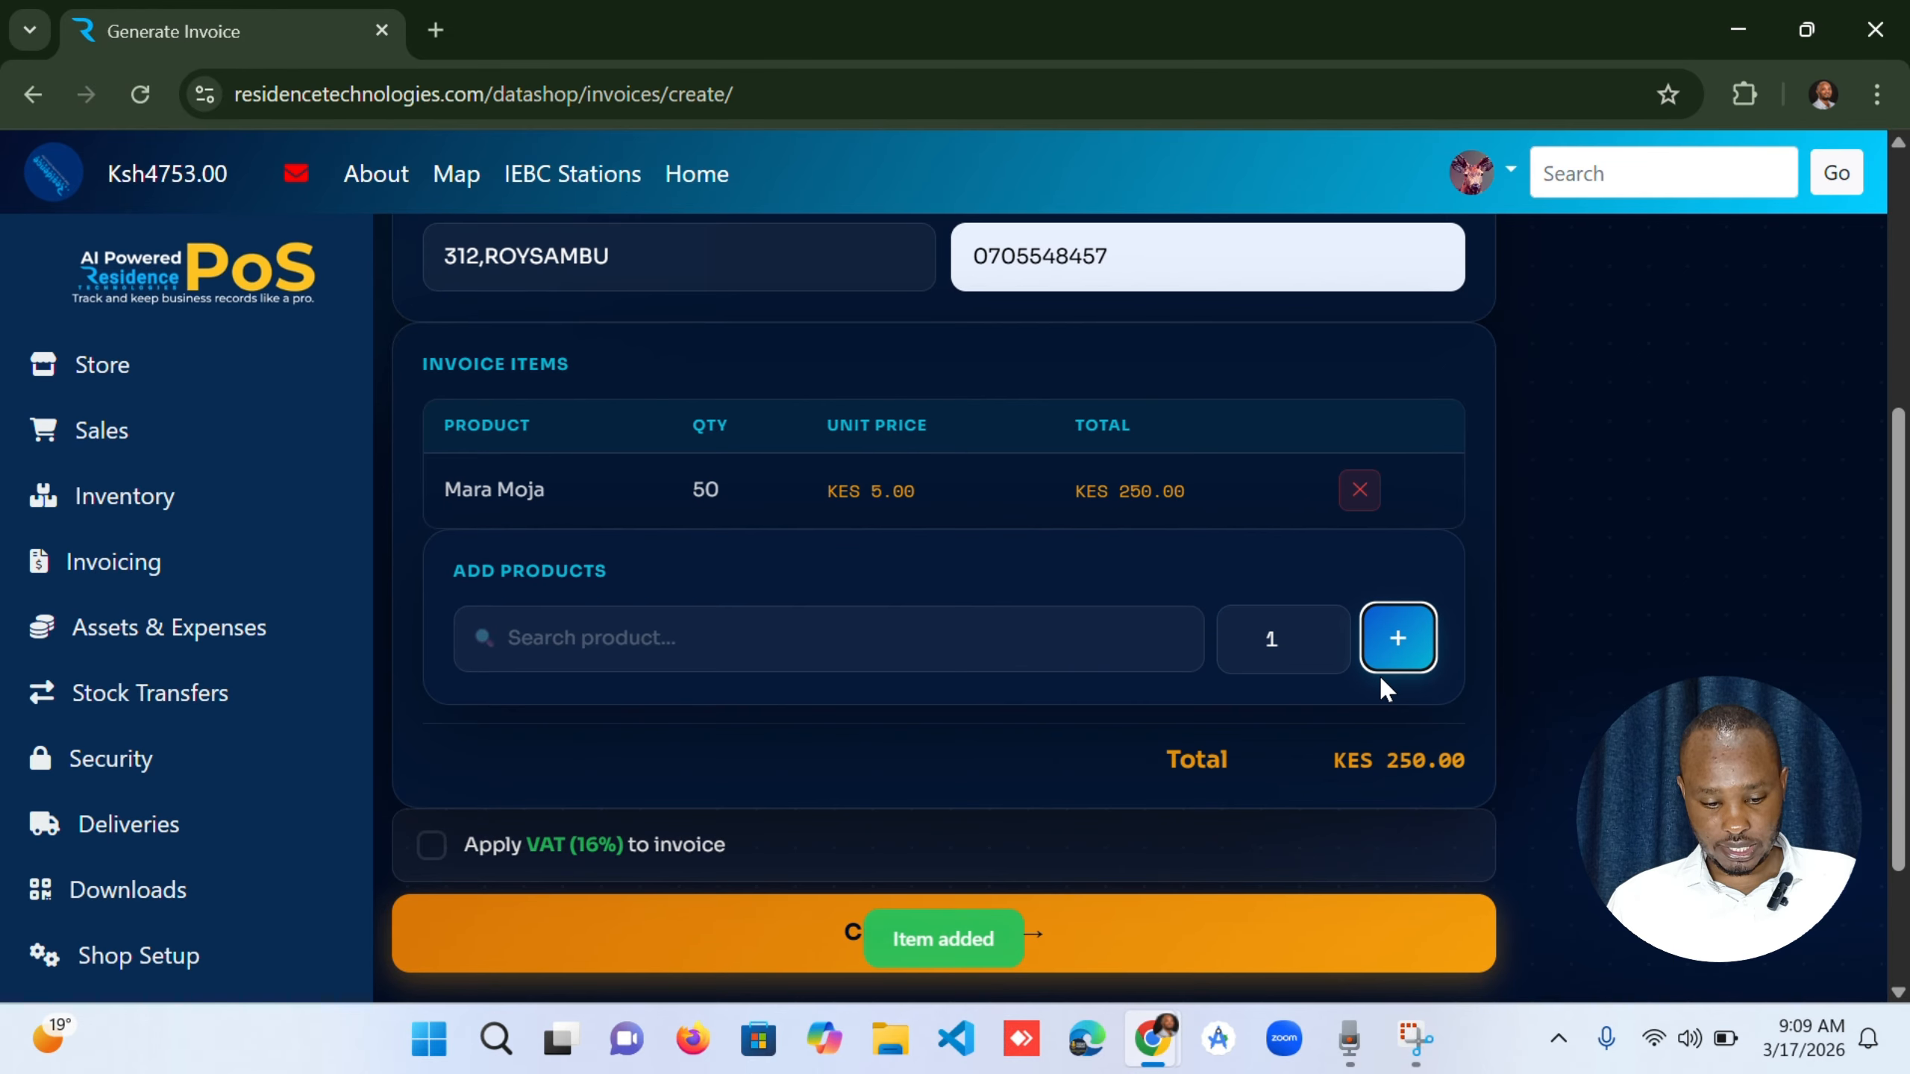
# Find the product Epimax and add 2 units of it to the invoice items.
pyautogui.click(643, 644)
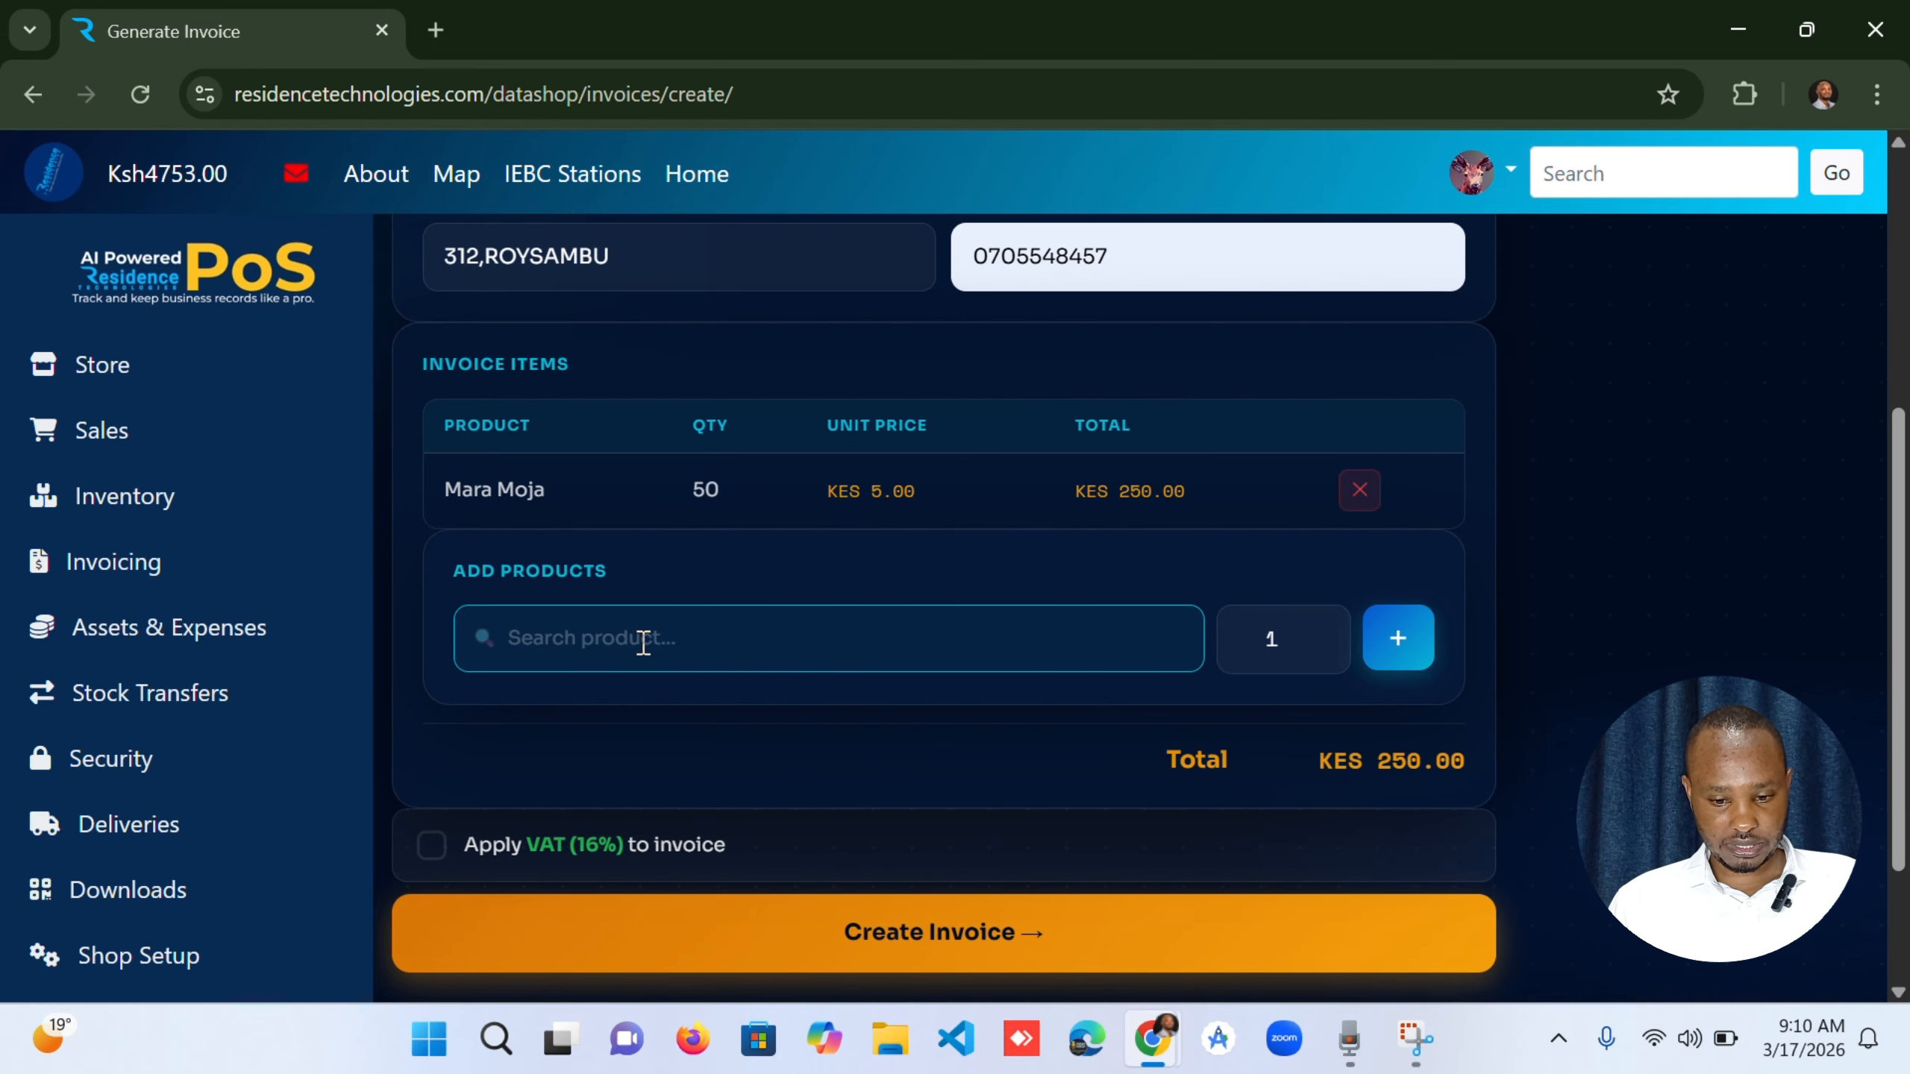
pyautogui.write('EPI')
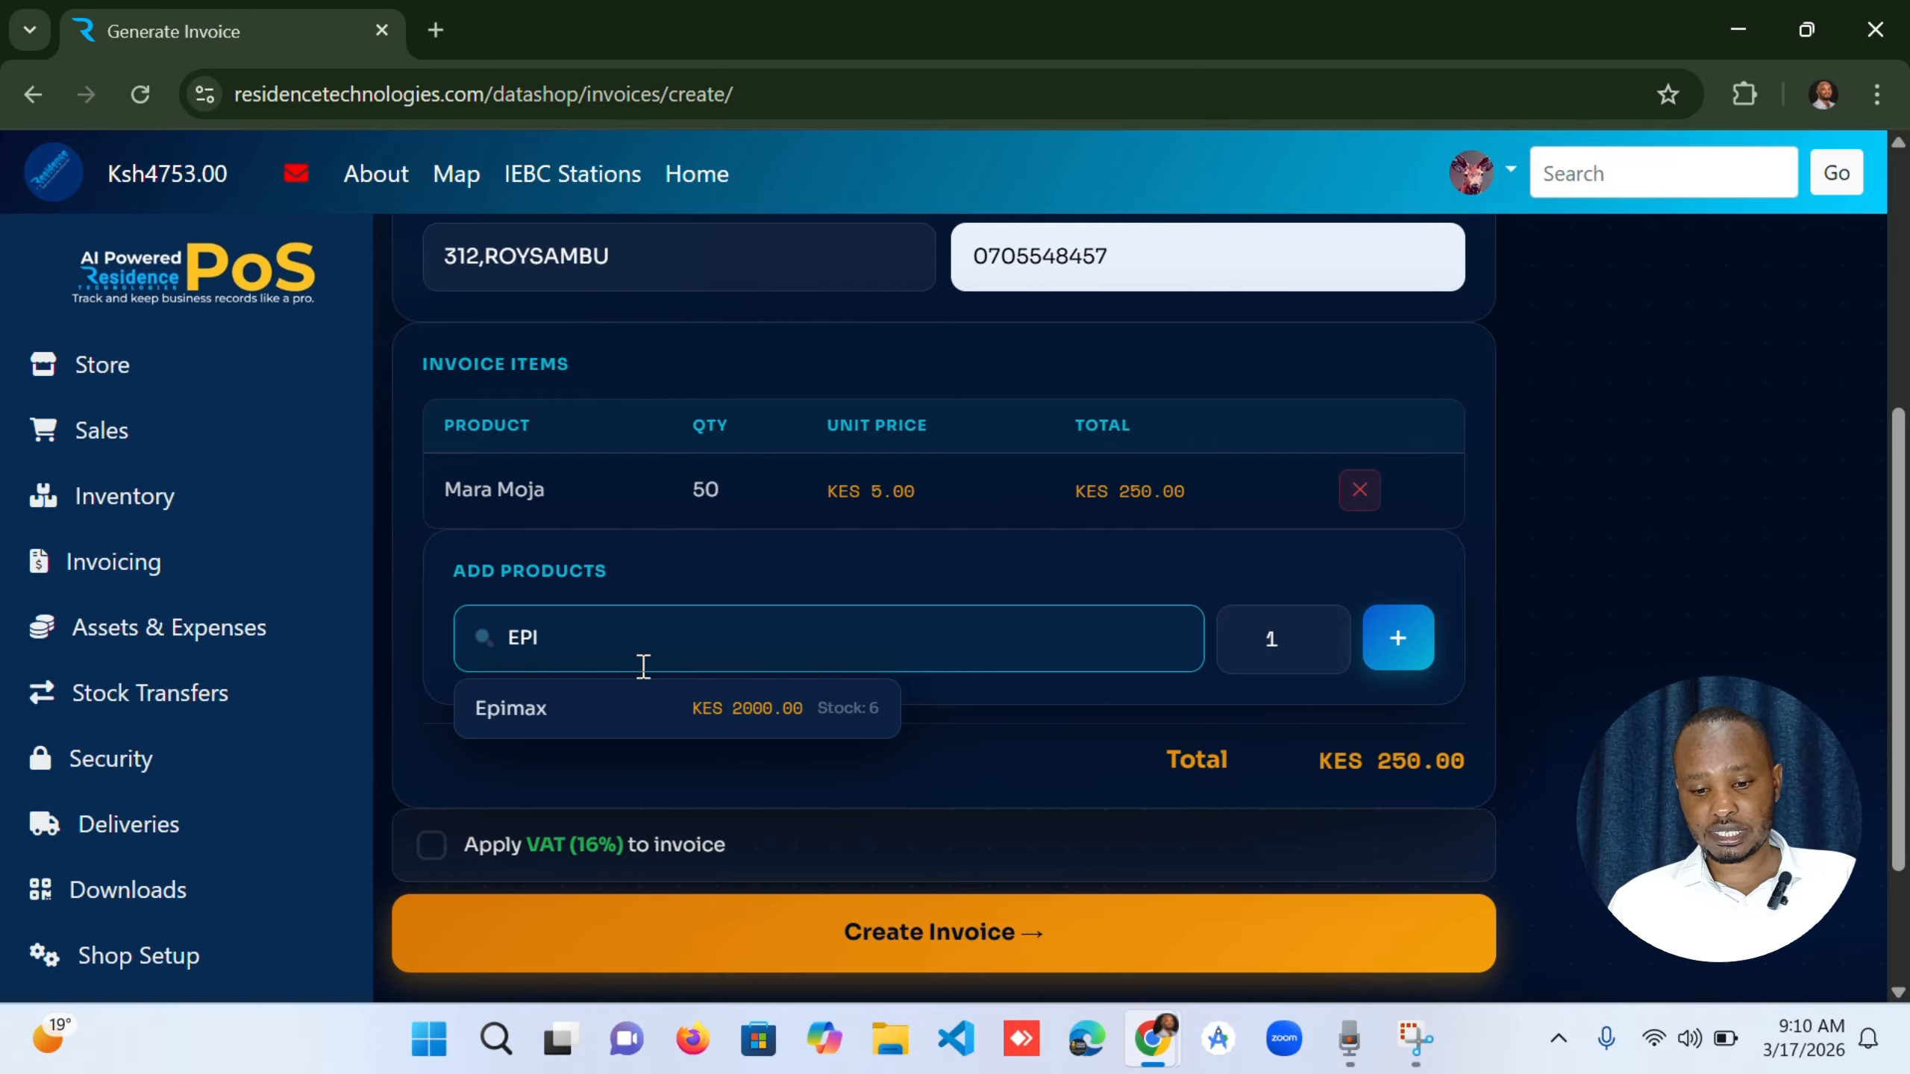
pyautogui.click(653, 725)
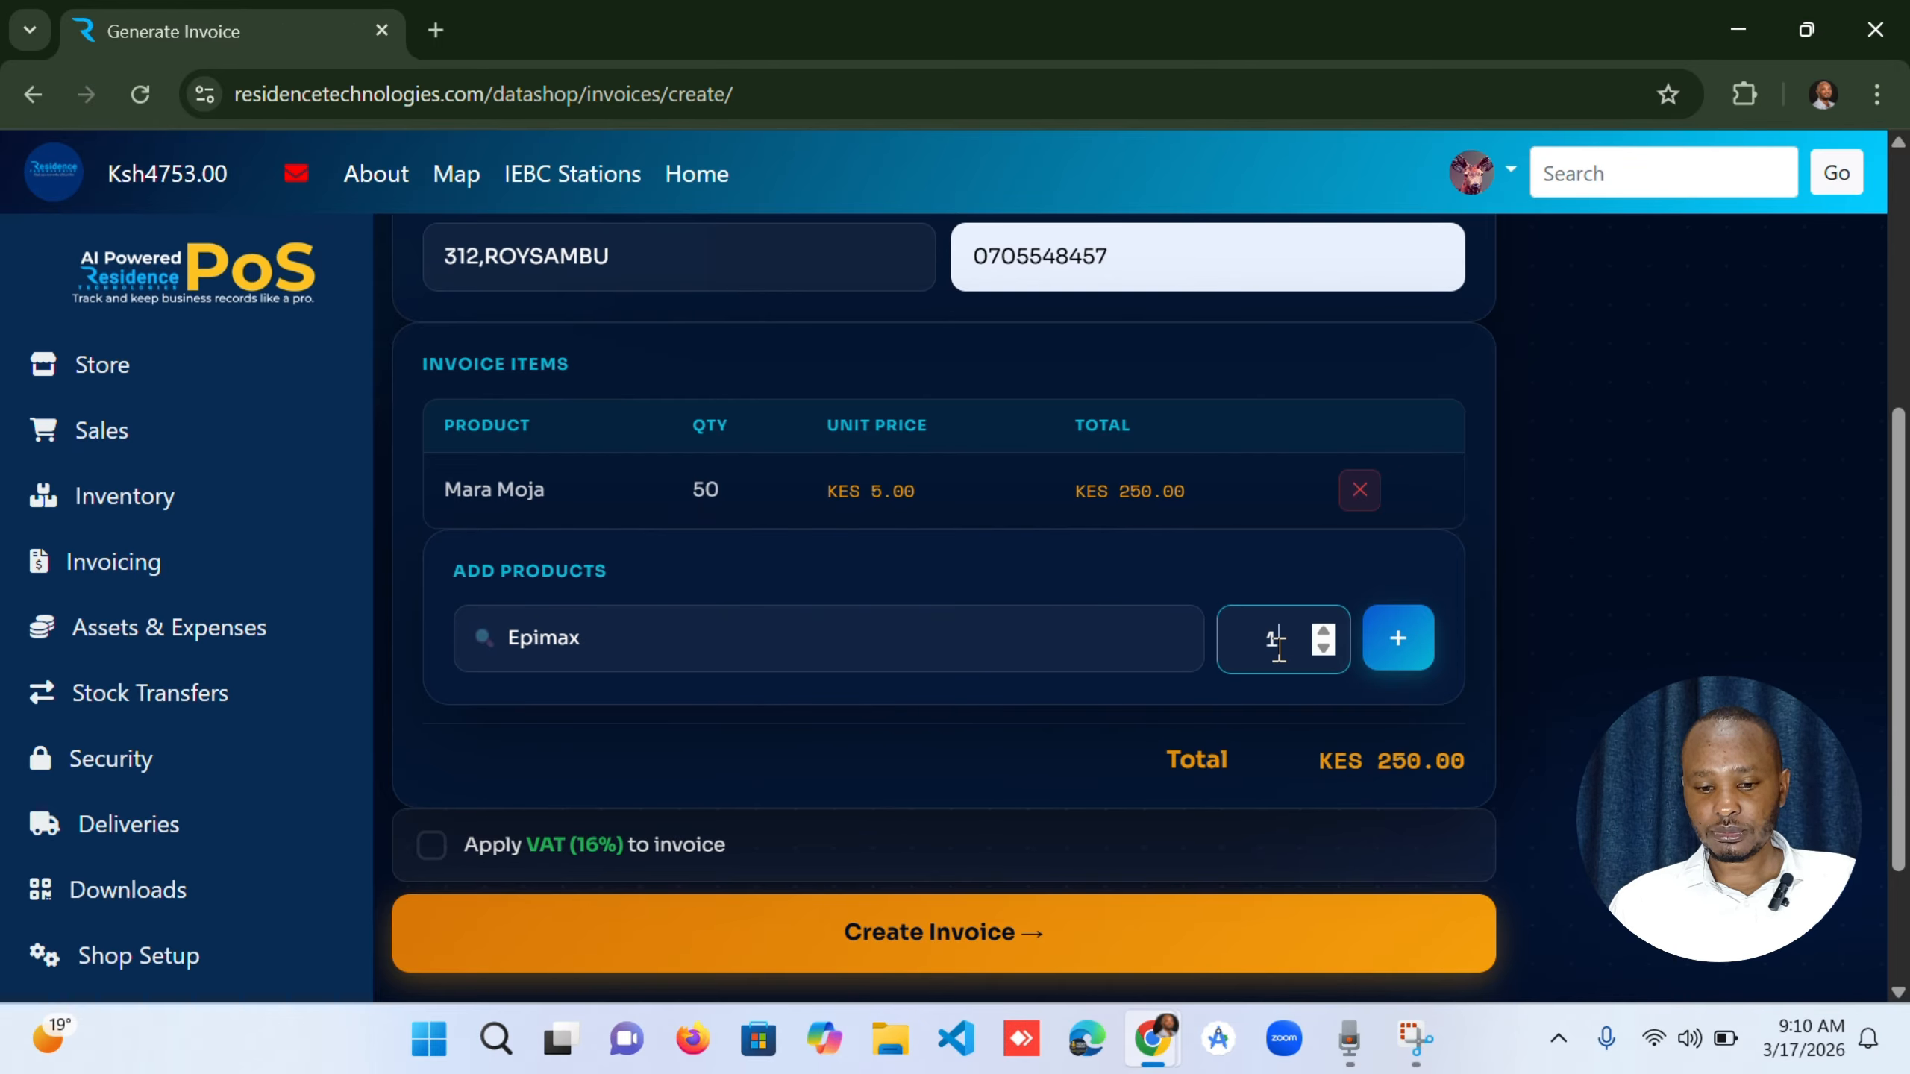
pyautogui.doubleClick(1276, 645)
pyautogui.write('2')
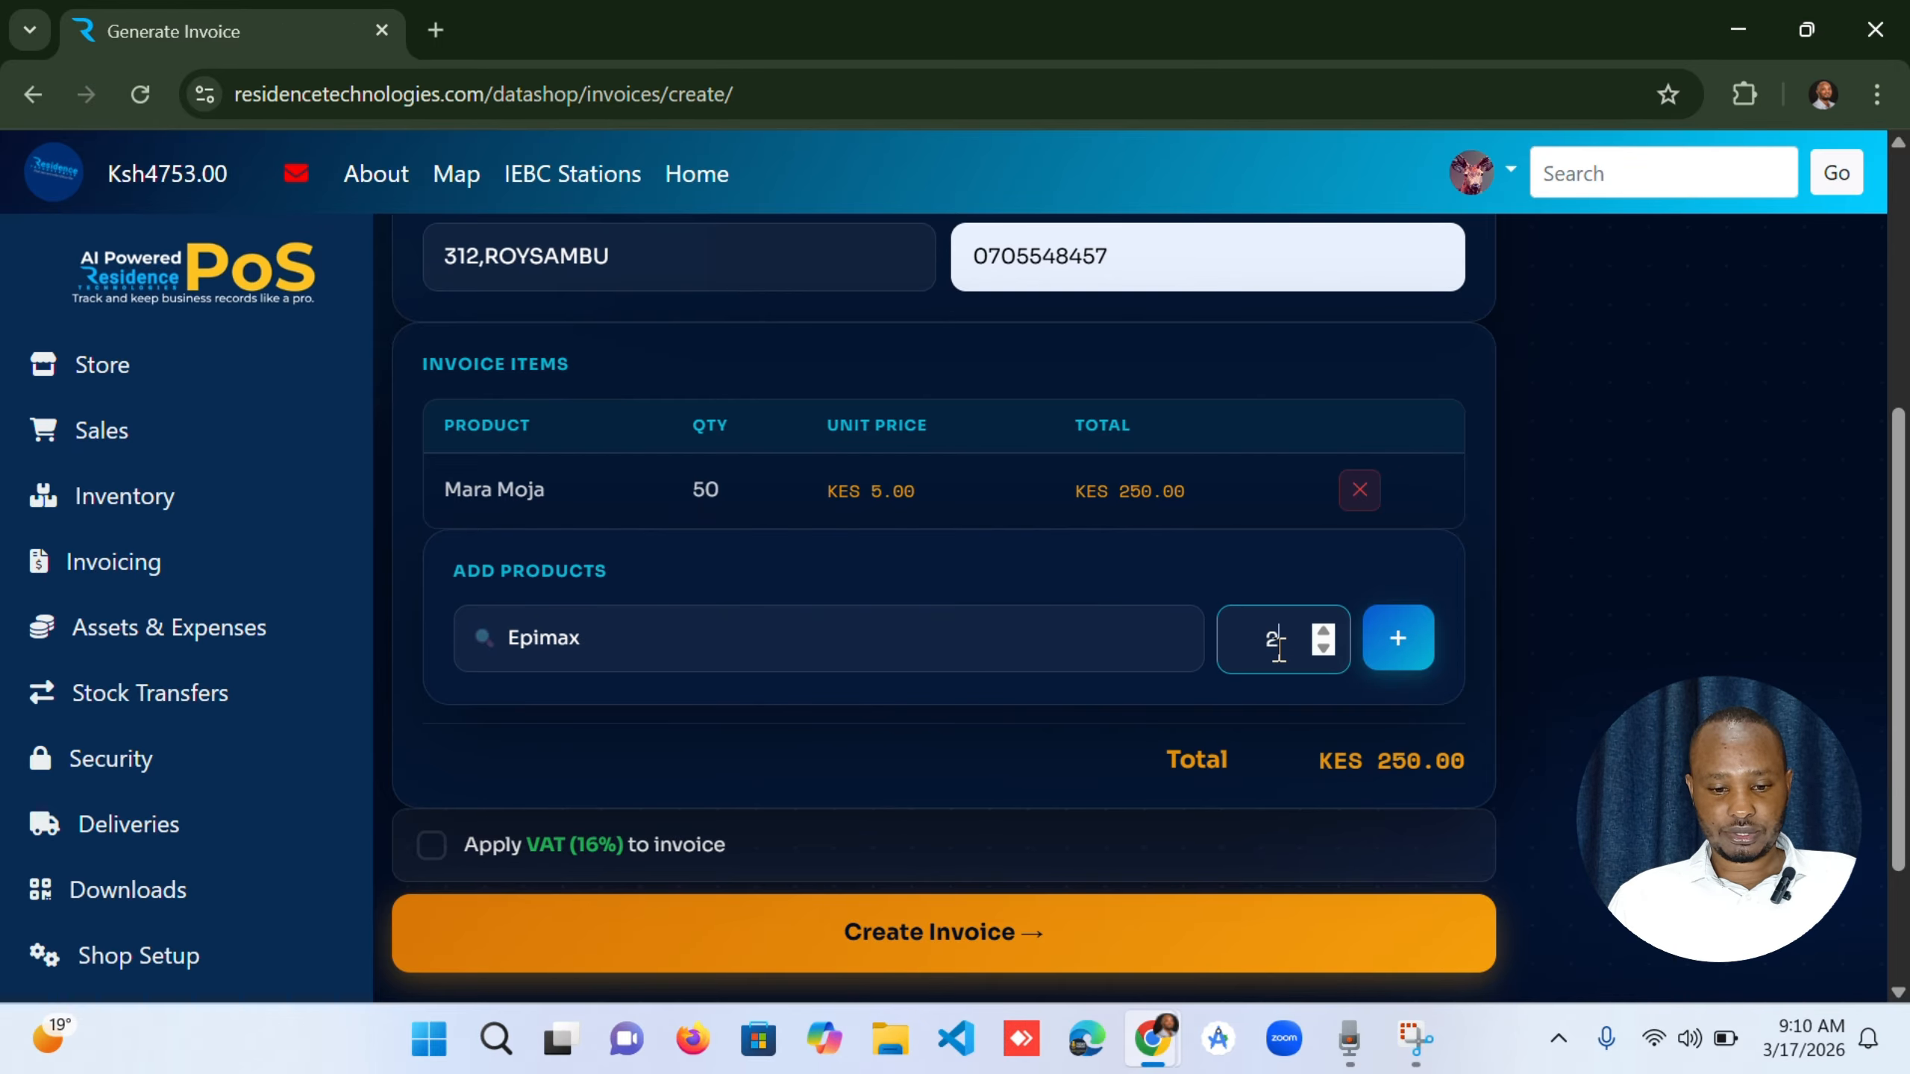
pyautogui.click(1388, 646)
pyautogui.click(627, 733)
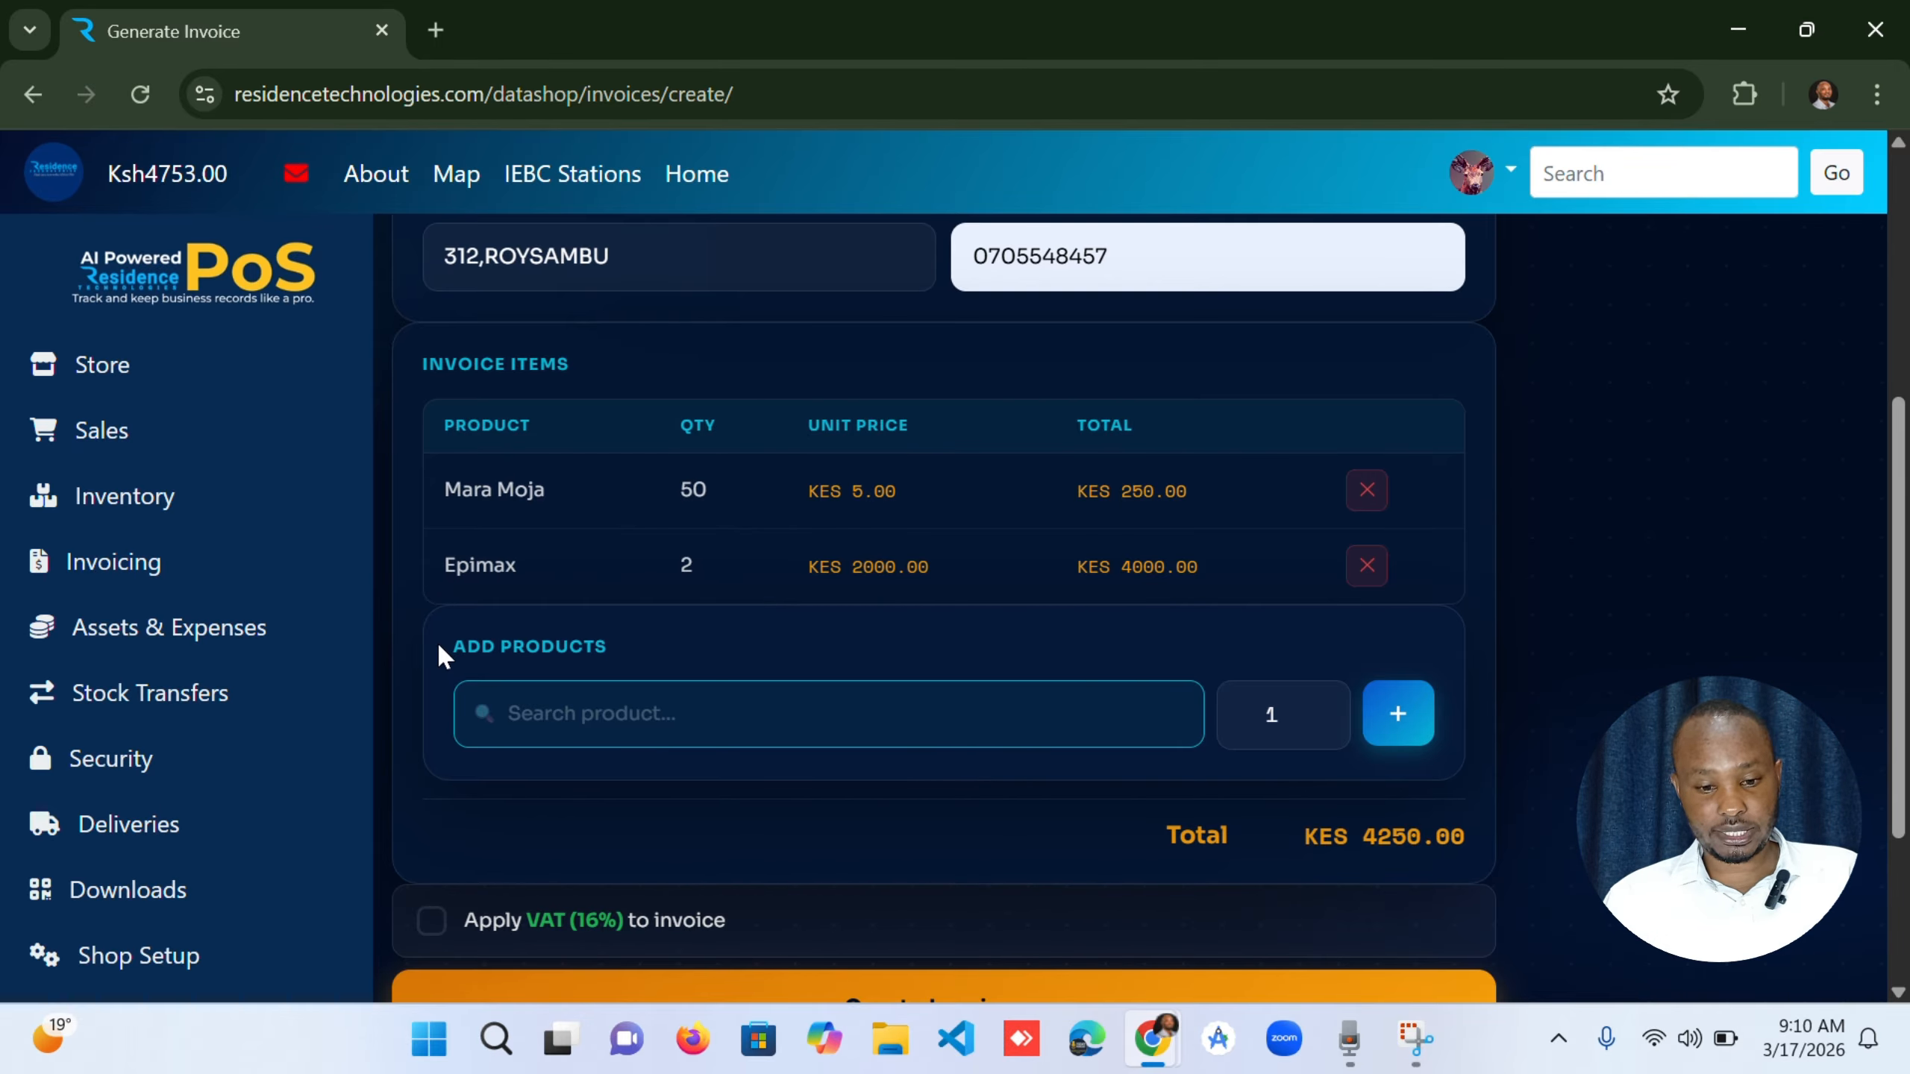
# Apply 16% VAT to the invoice and create it.
pyautogui.scroll(-2, 439, 646)
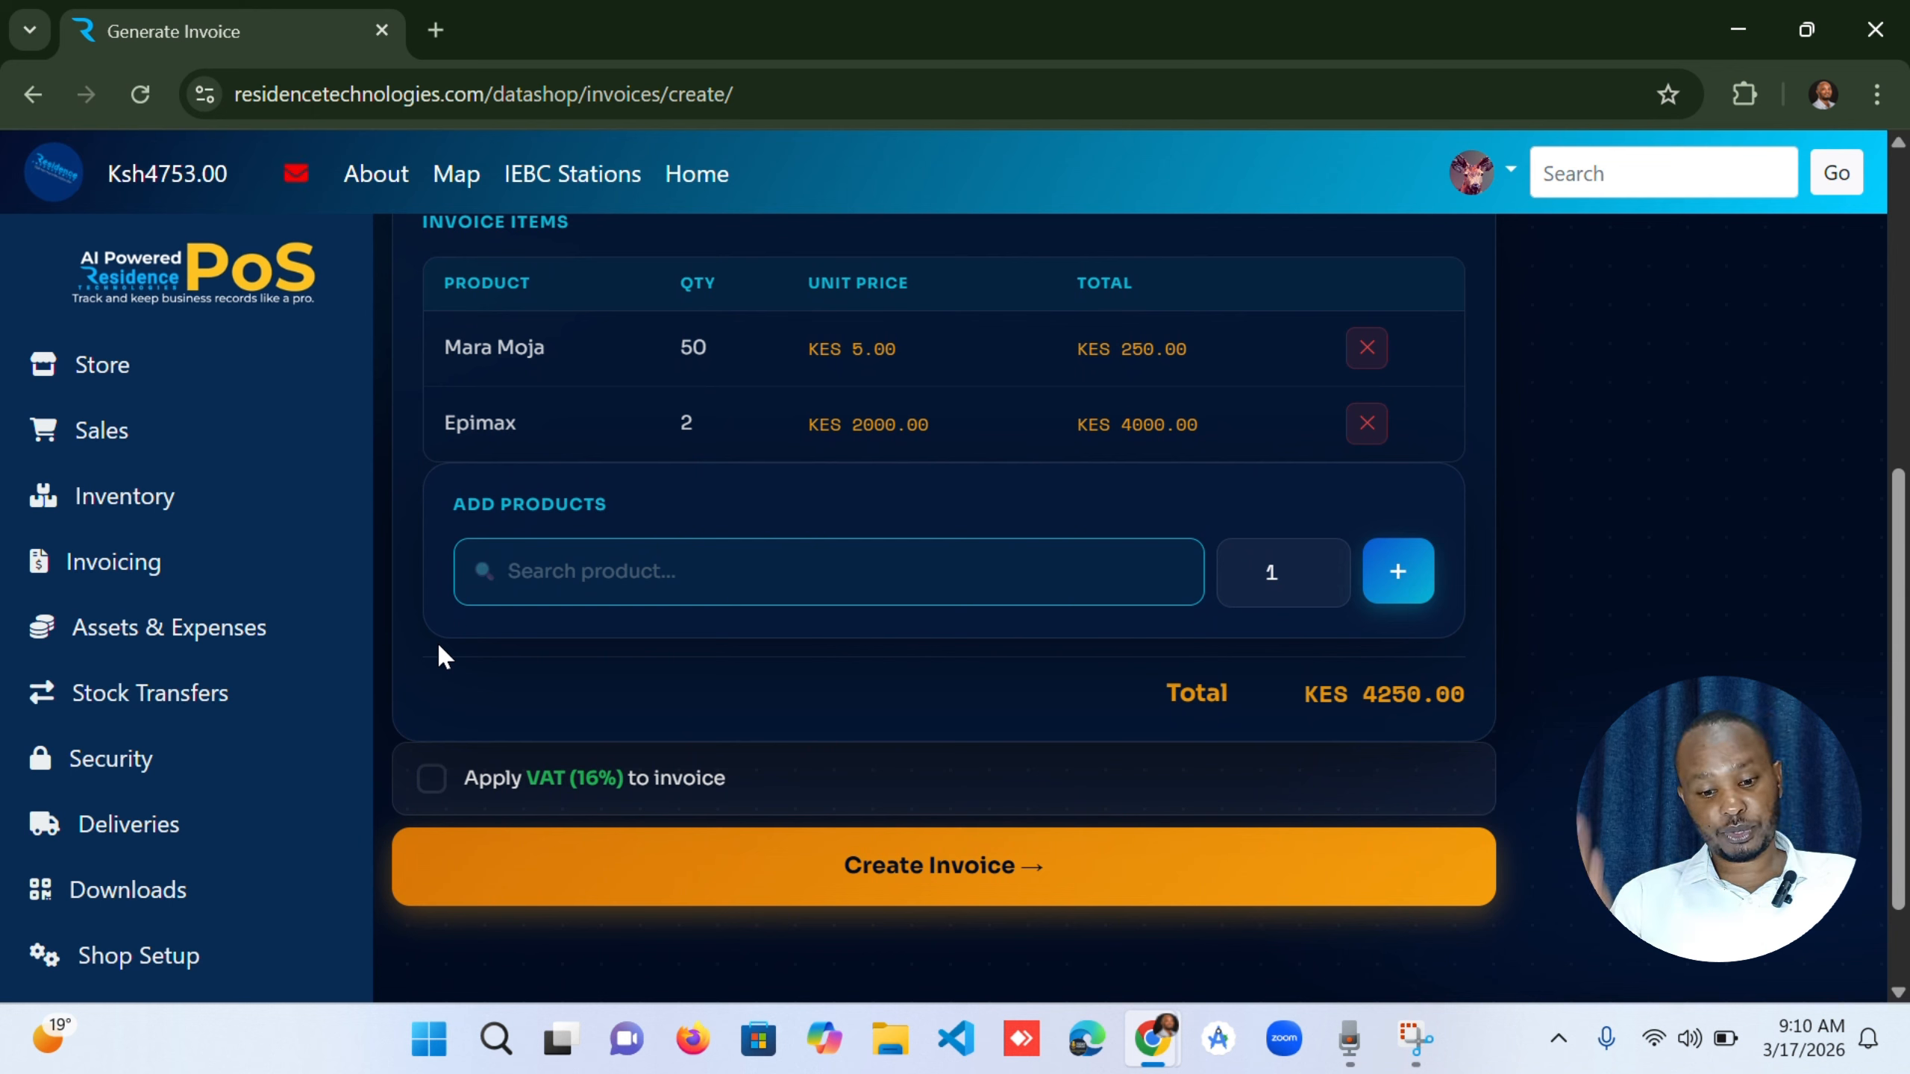
pyautogui.click(441, 784)
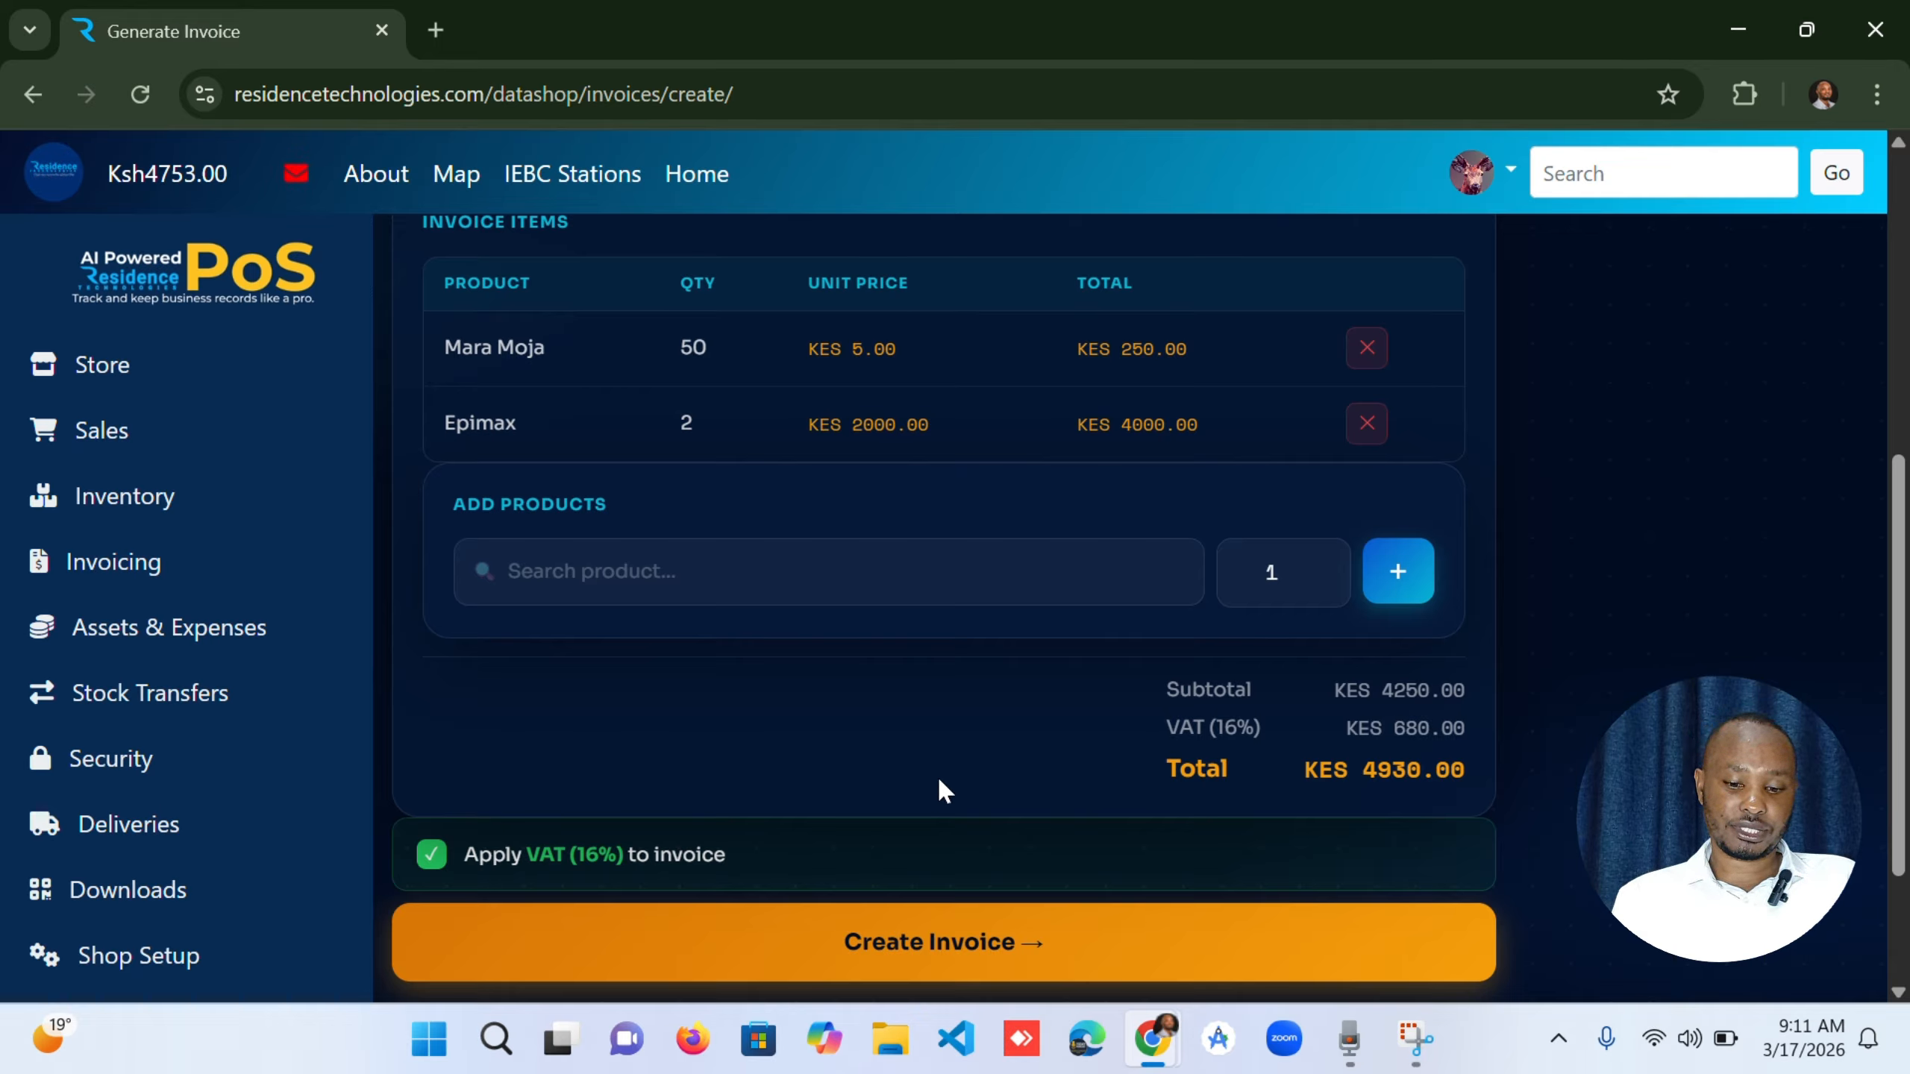
pyautogui.click(872, 936)
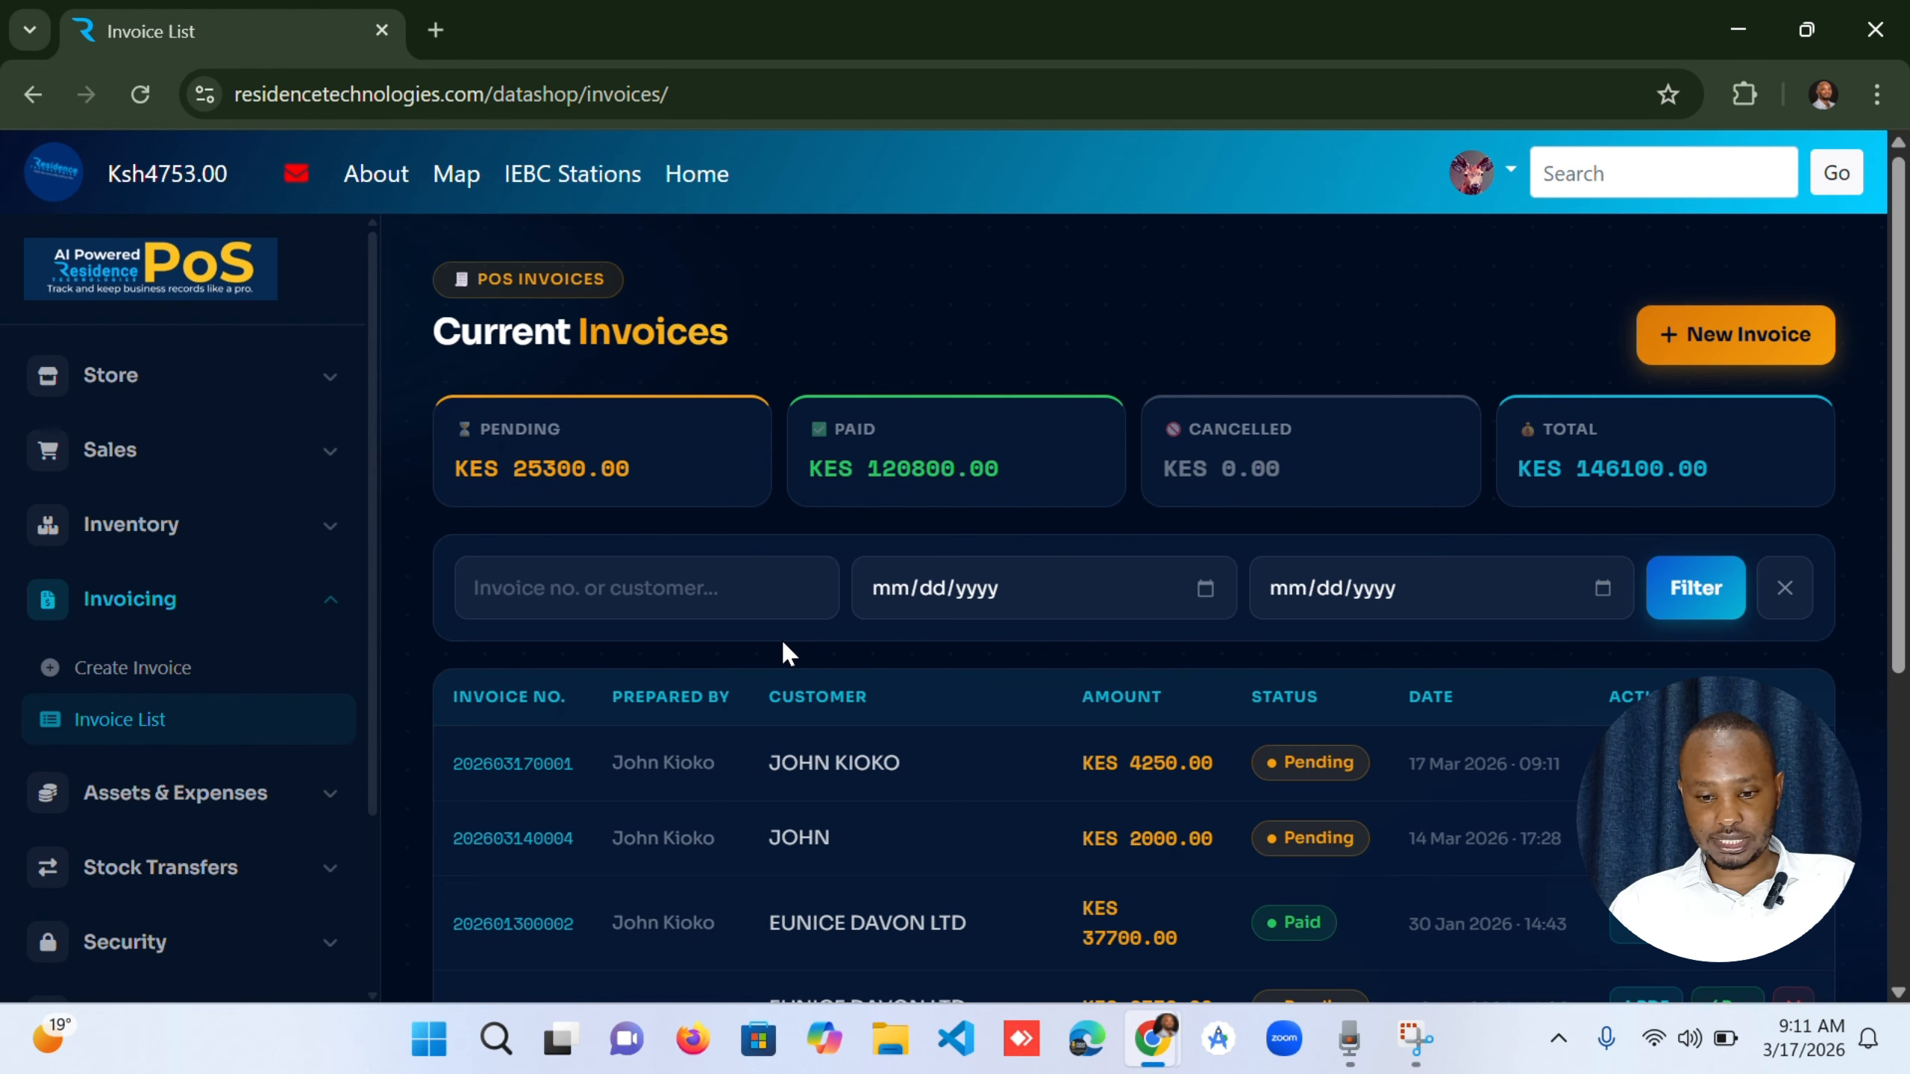
# Download the newest pending invoice from the invoice list as a PDF and open the file.
pyautogui.scroll(-2, 782, 639)
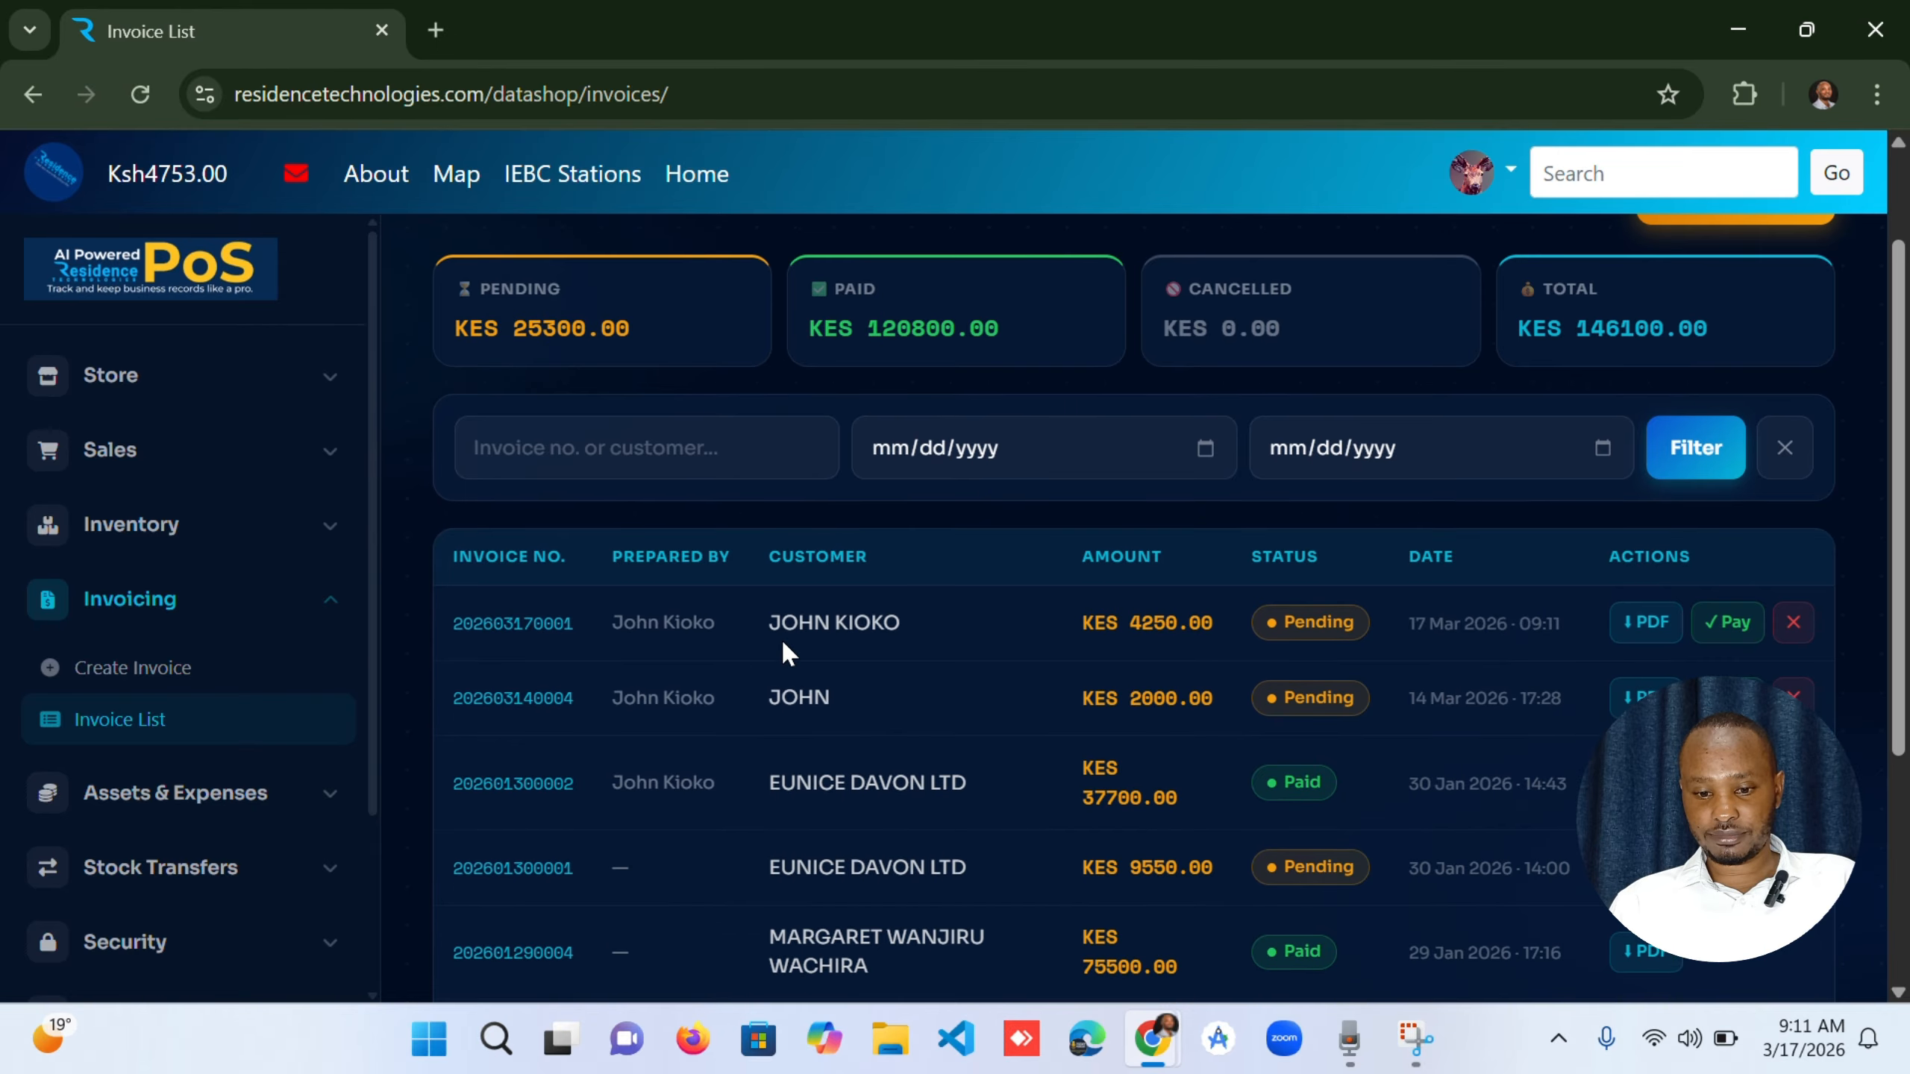
pyautogui.scroll(2, 781, 638)
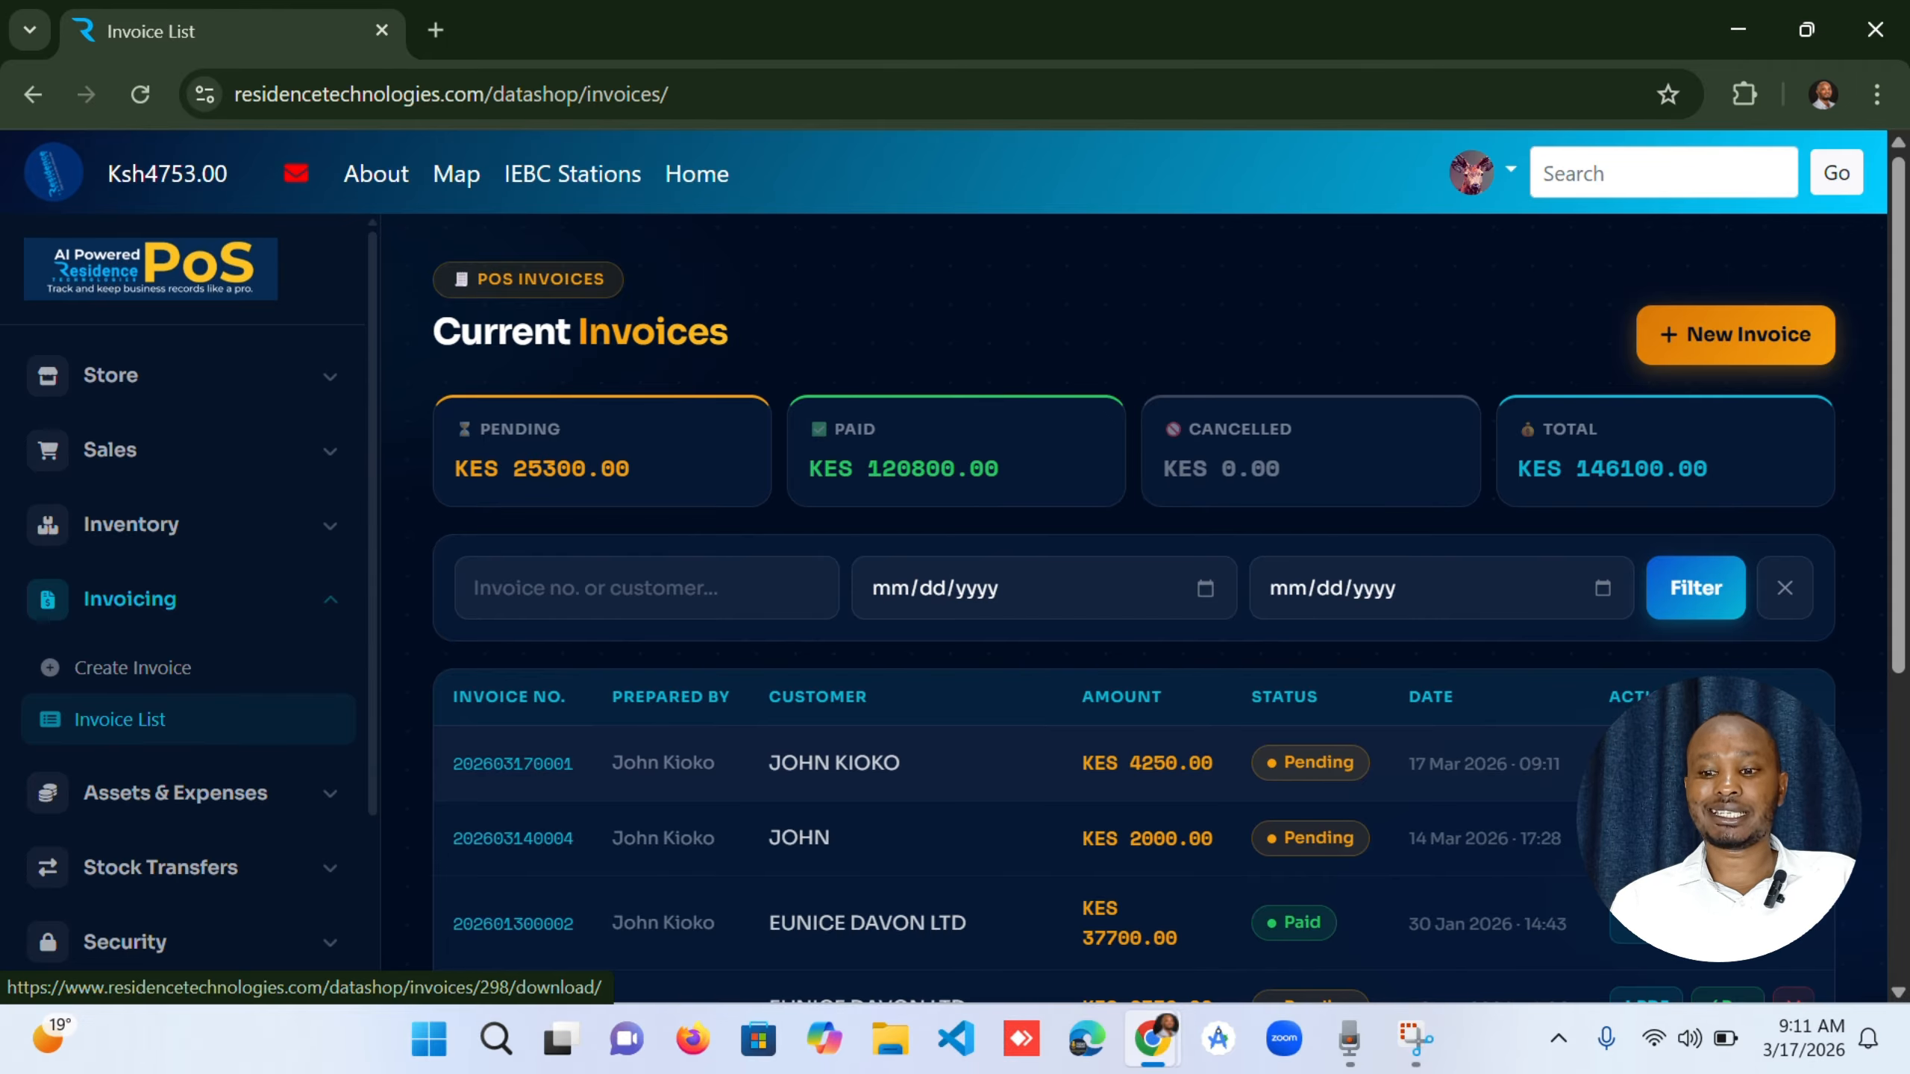
pyautogui.click(1645, 763)
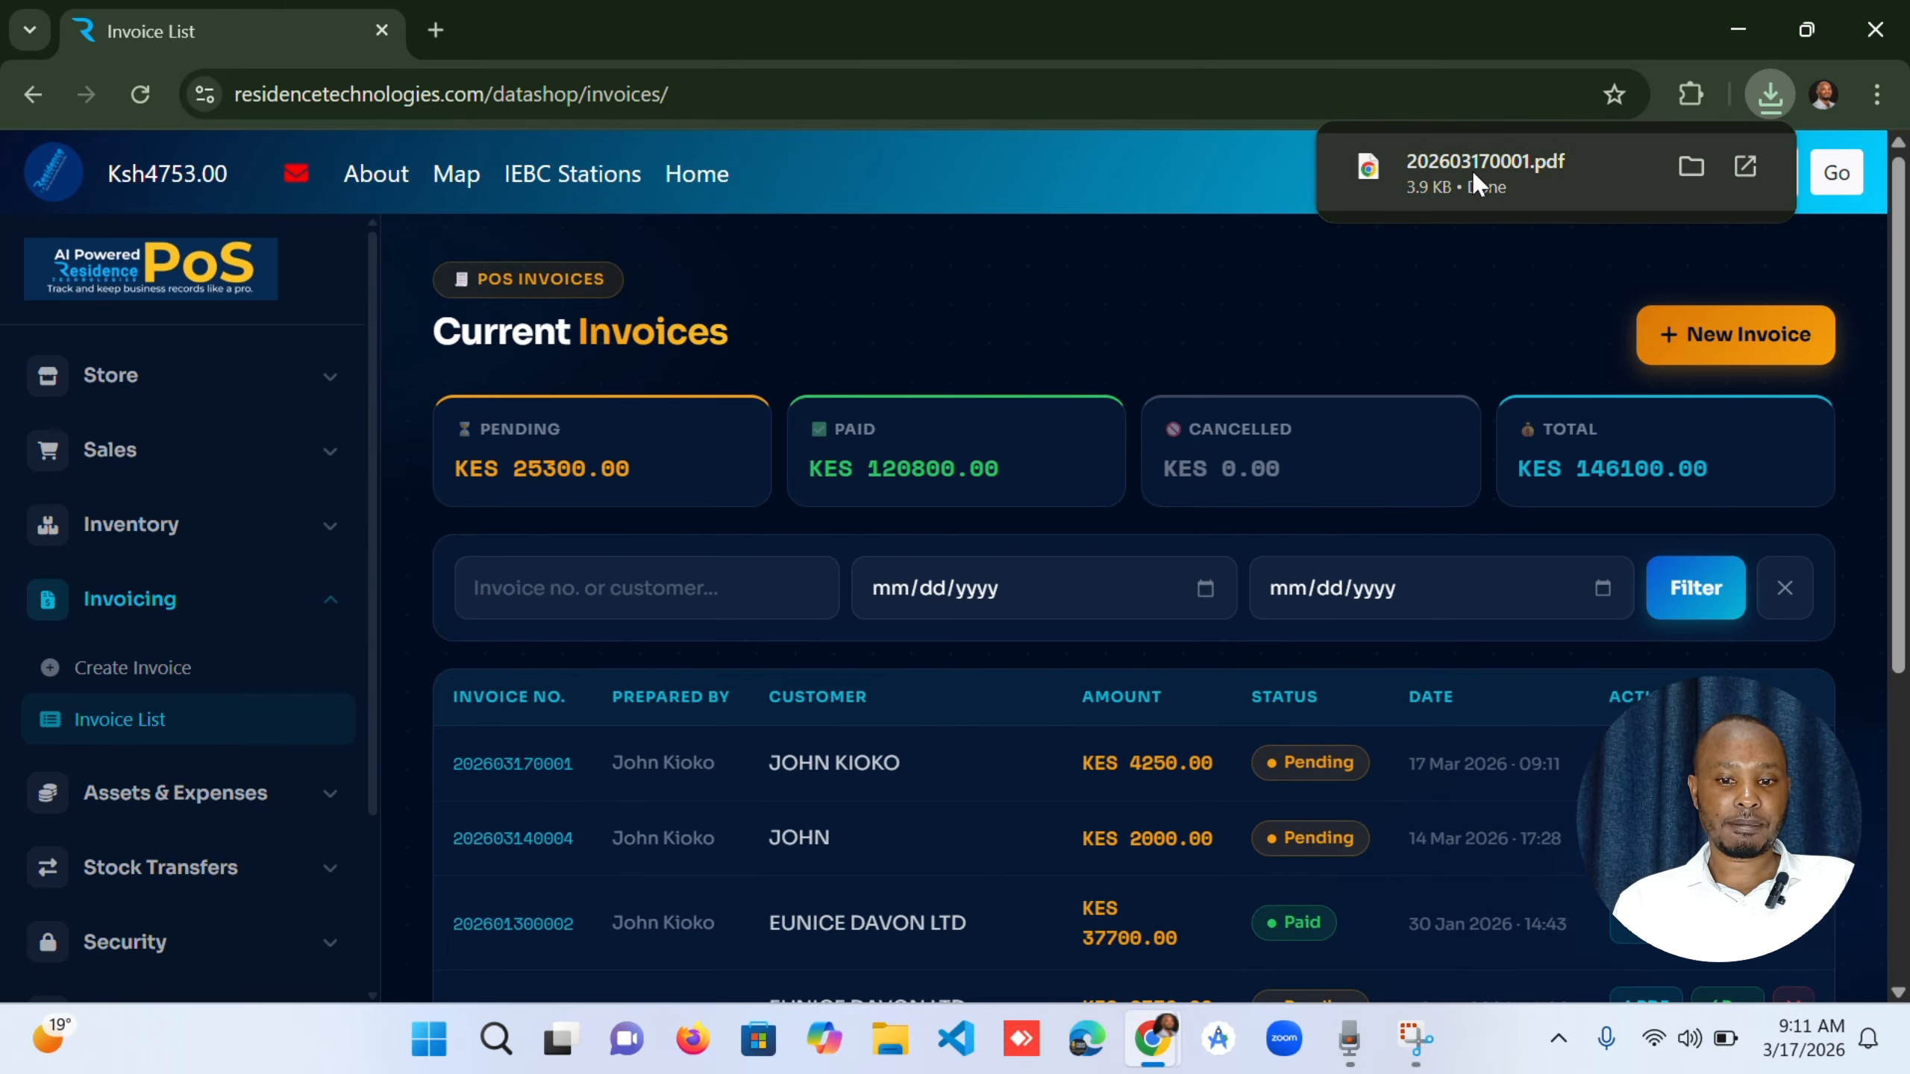
pyautogui.click(1471, 168)
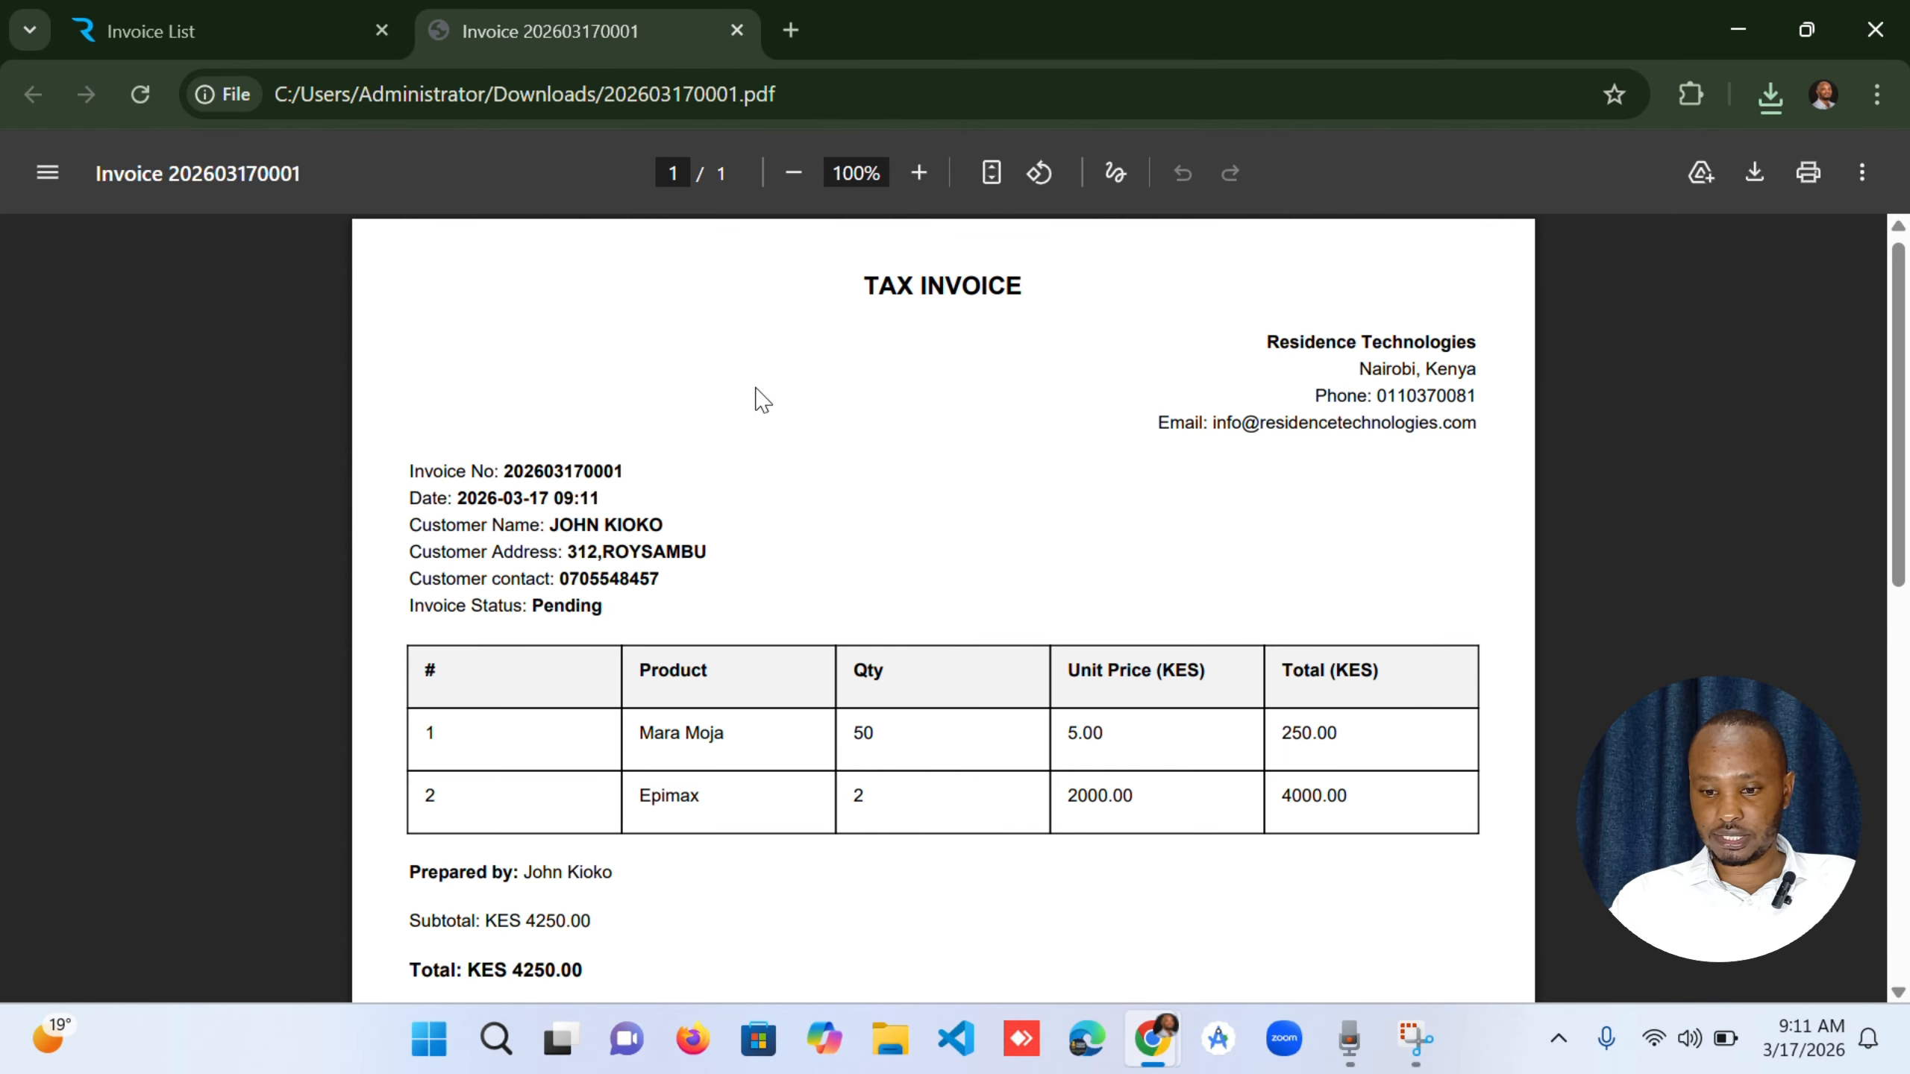
# Review the PDF invoice's customer details, item table, totals and payment details line.
pyautogui.scroll(-2, 759, 398)
pyautogui.scroll(2, 762, 399)
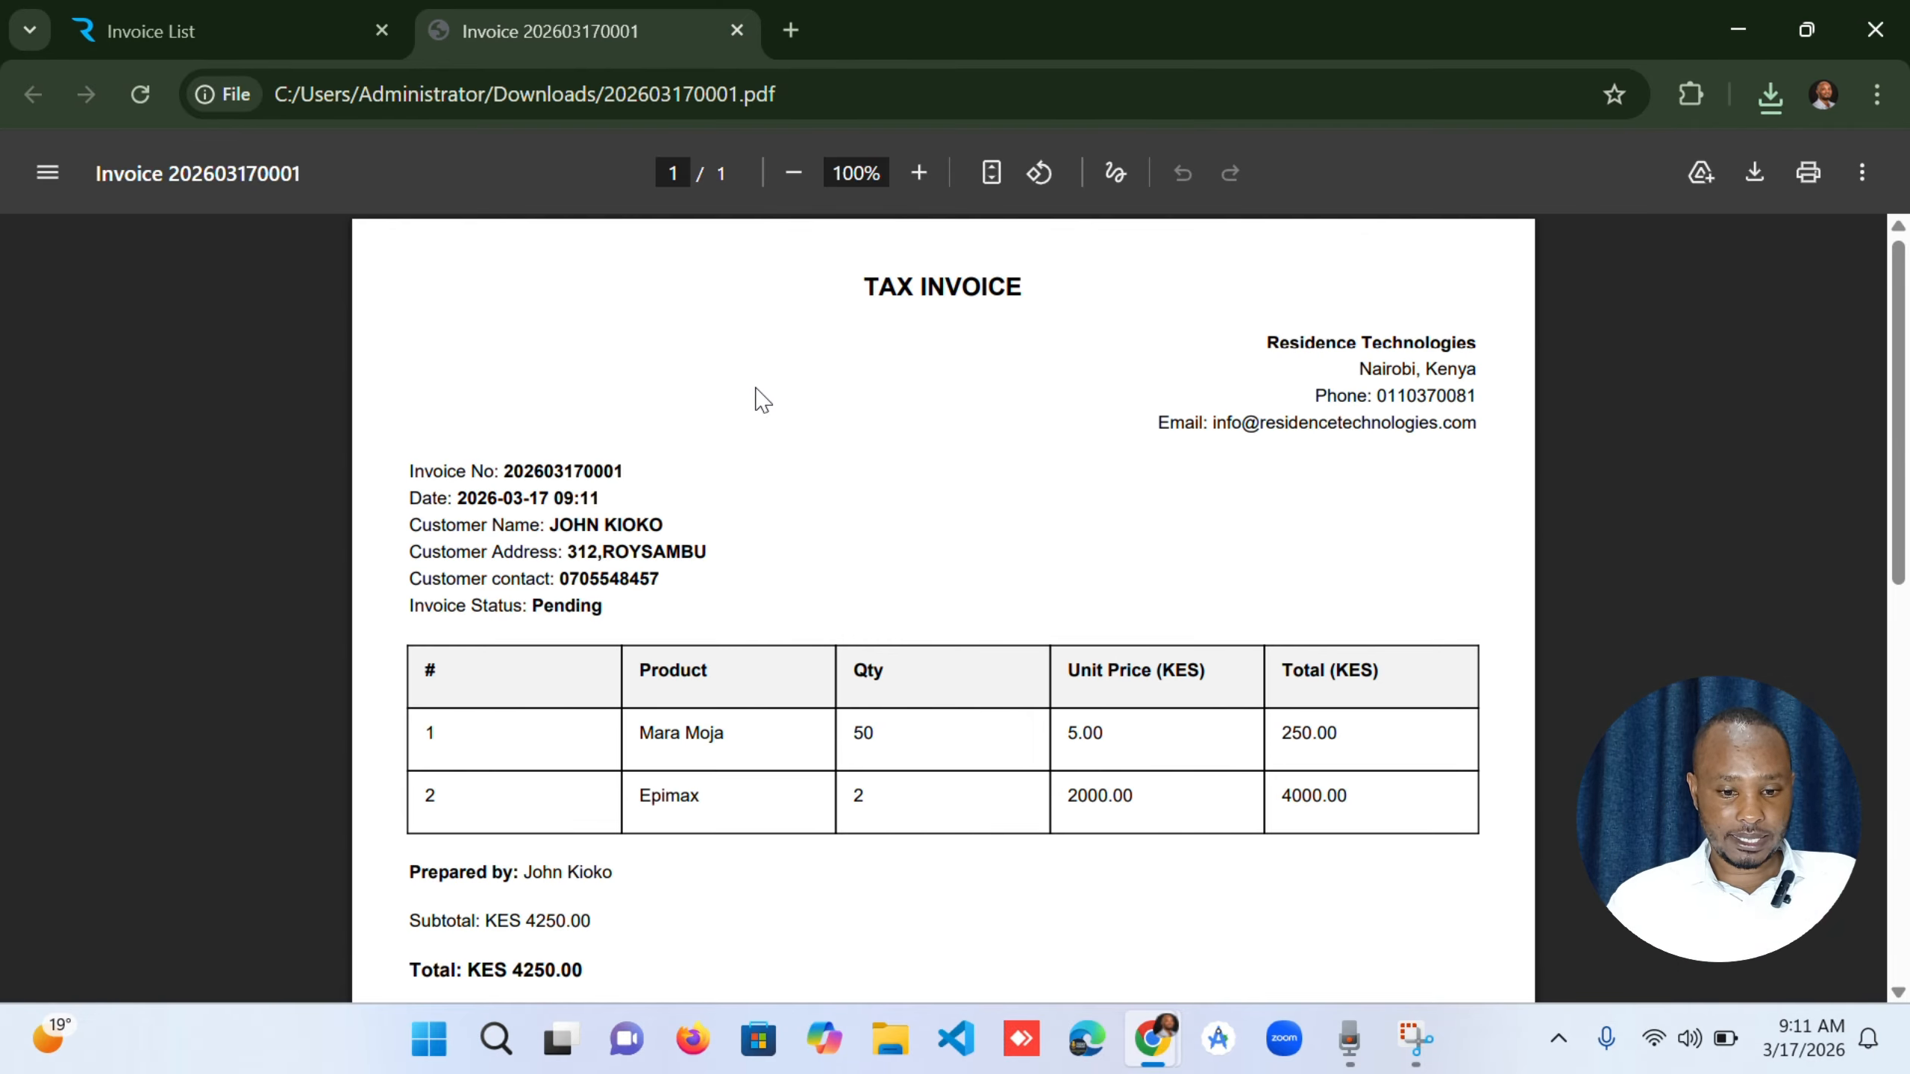
pyautogui.scroll(-1, 760, 397)
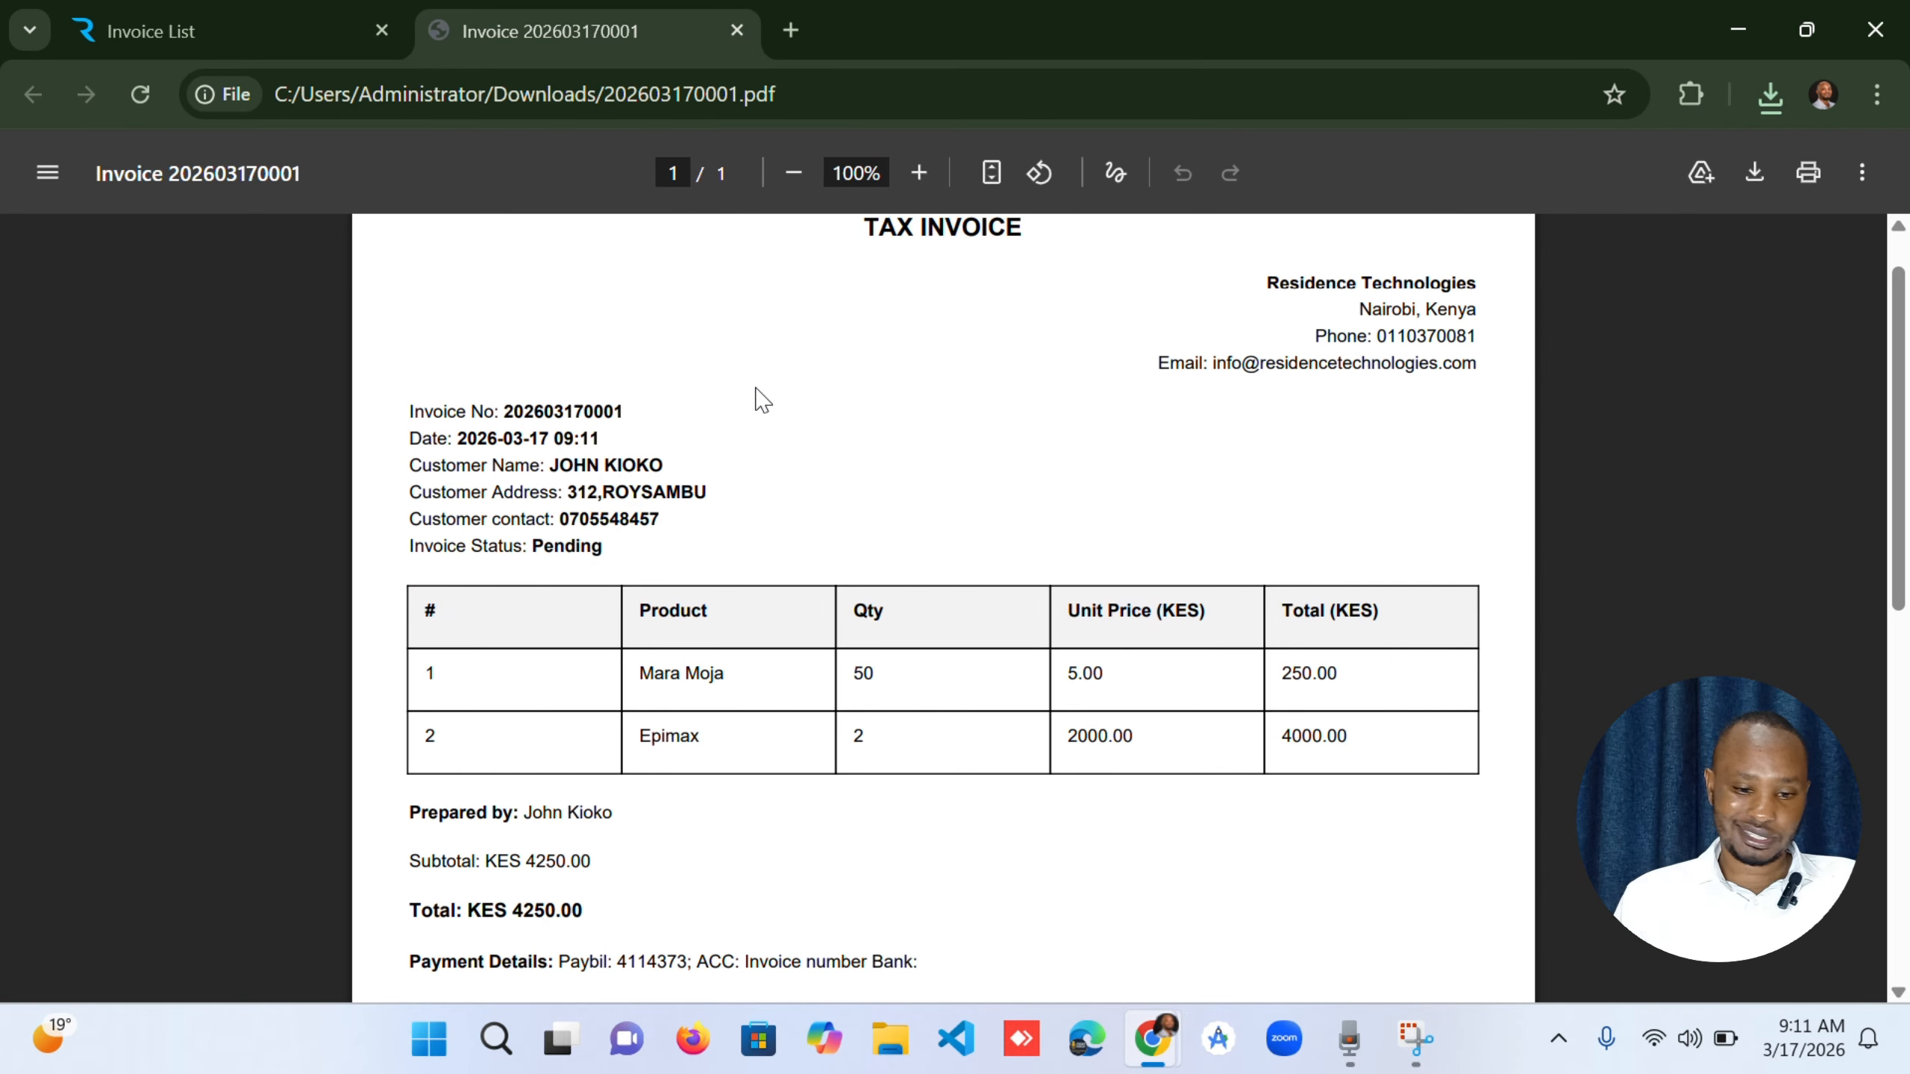
pyautogui.scroll(-1, 761, 398)
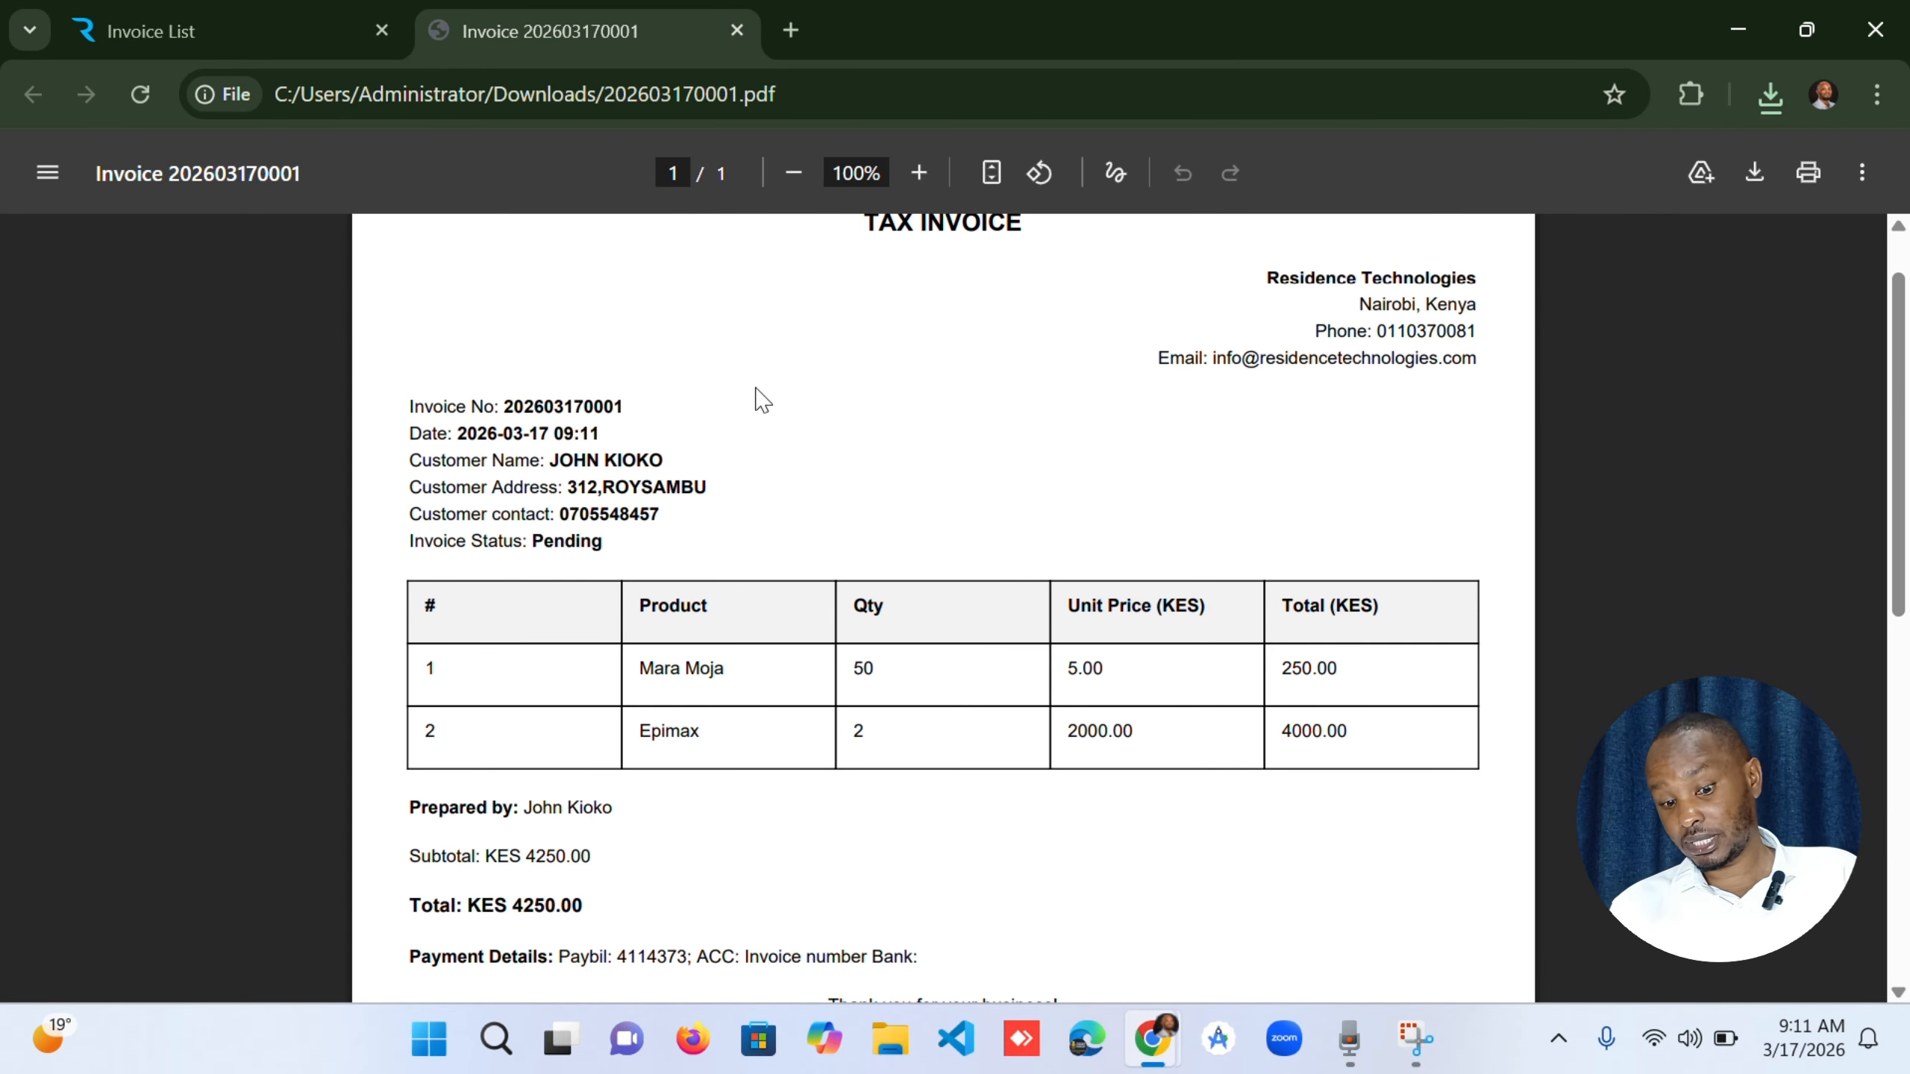
pyautogui.scroll(-1, 762, 398)
pyautogui.scroll(-1, 762, 398)
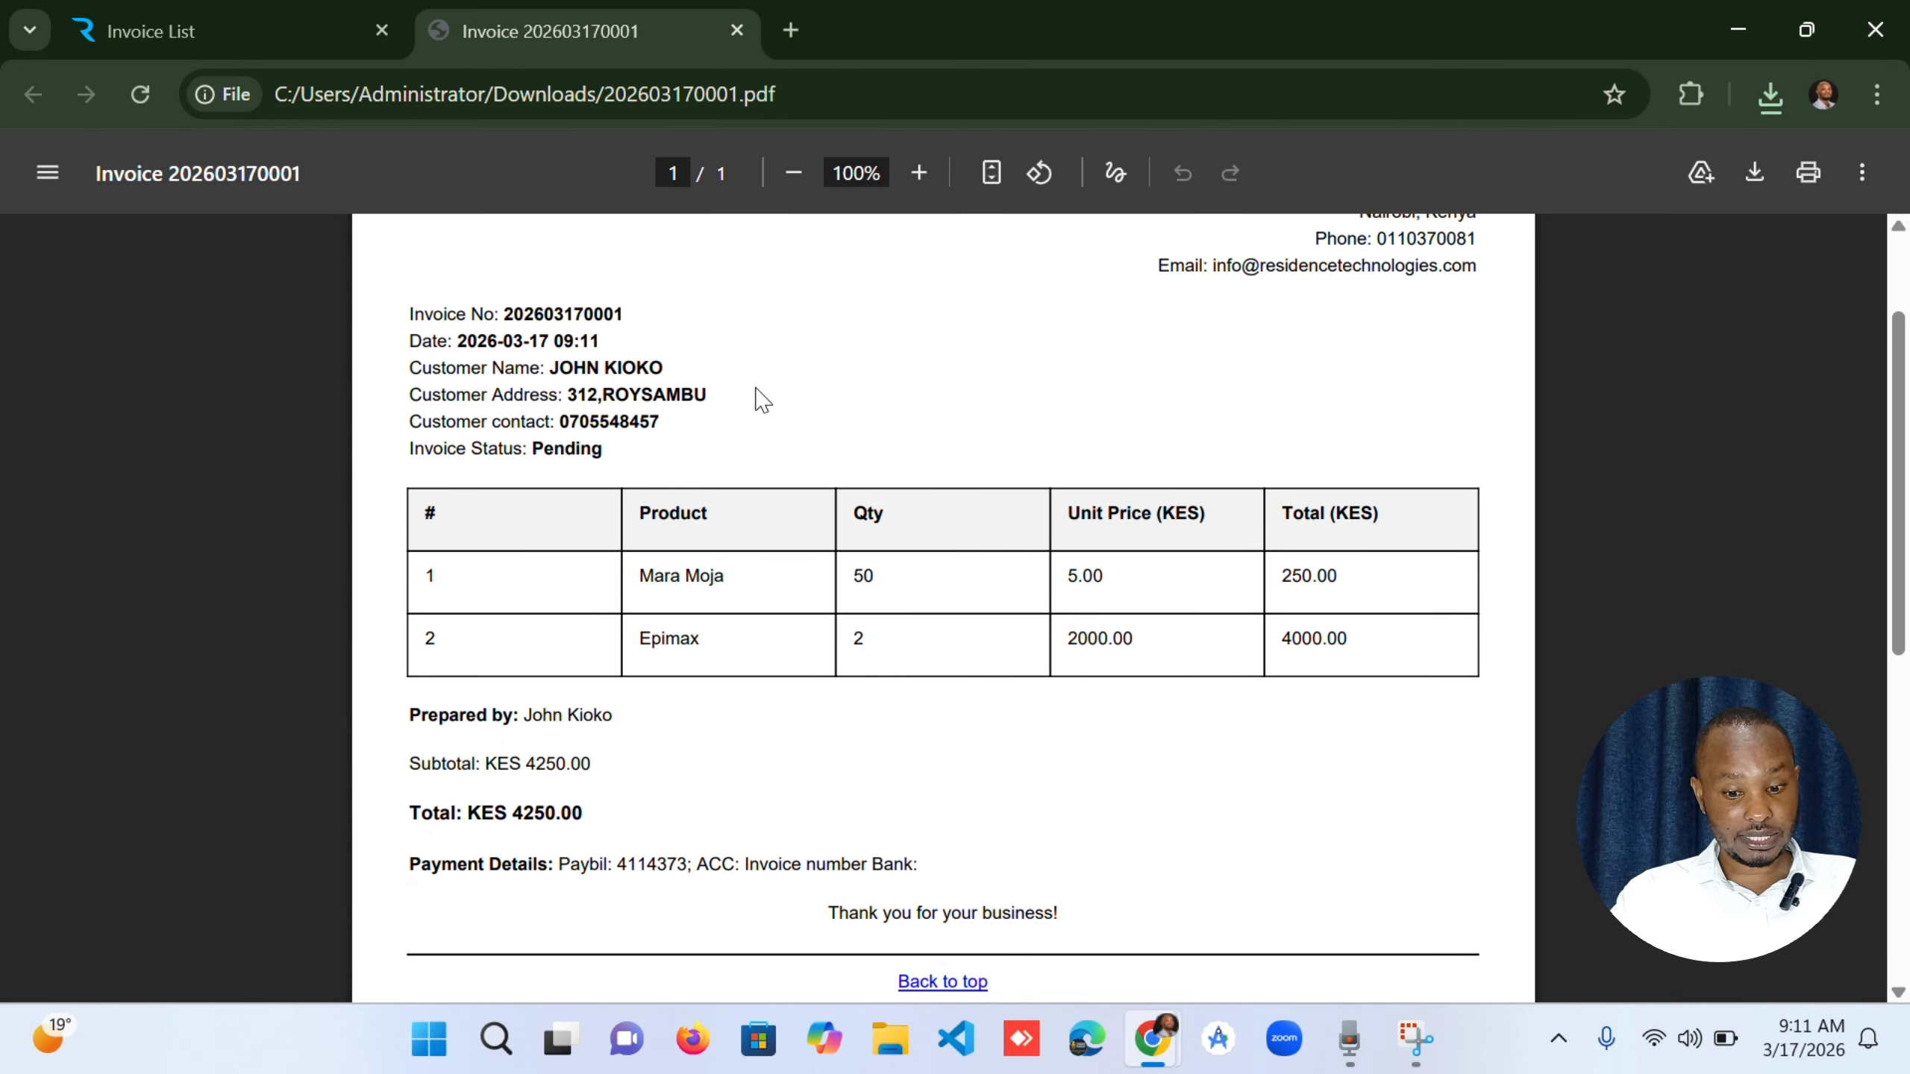
pyautogui.scroll(-1, 762, 399)
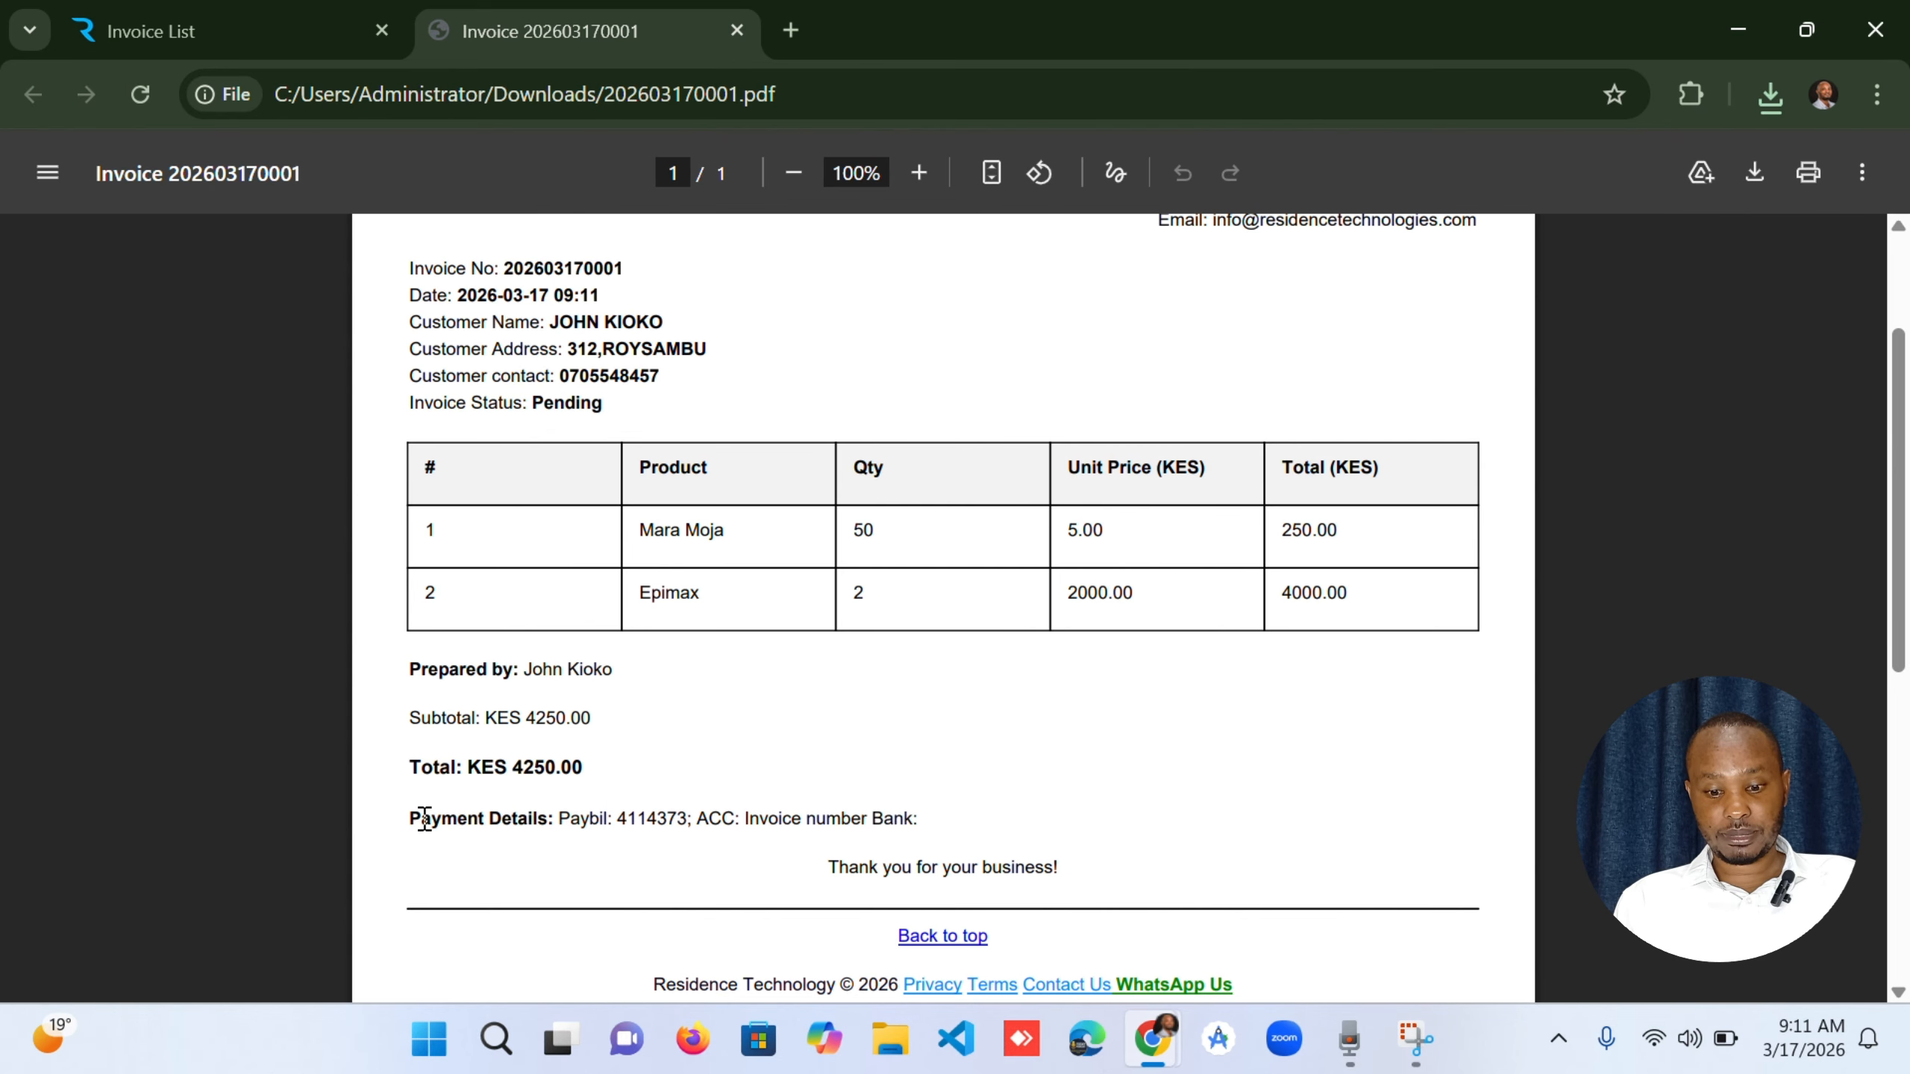
pyautogui.moveTo(412, 825); pyautogui.dragTo(992, 835)
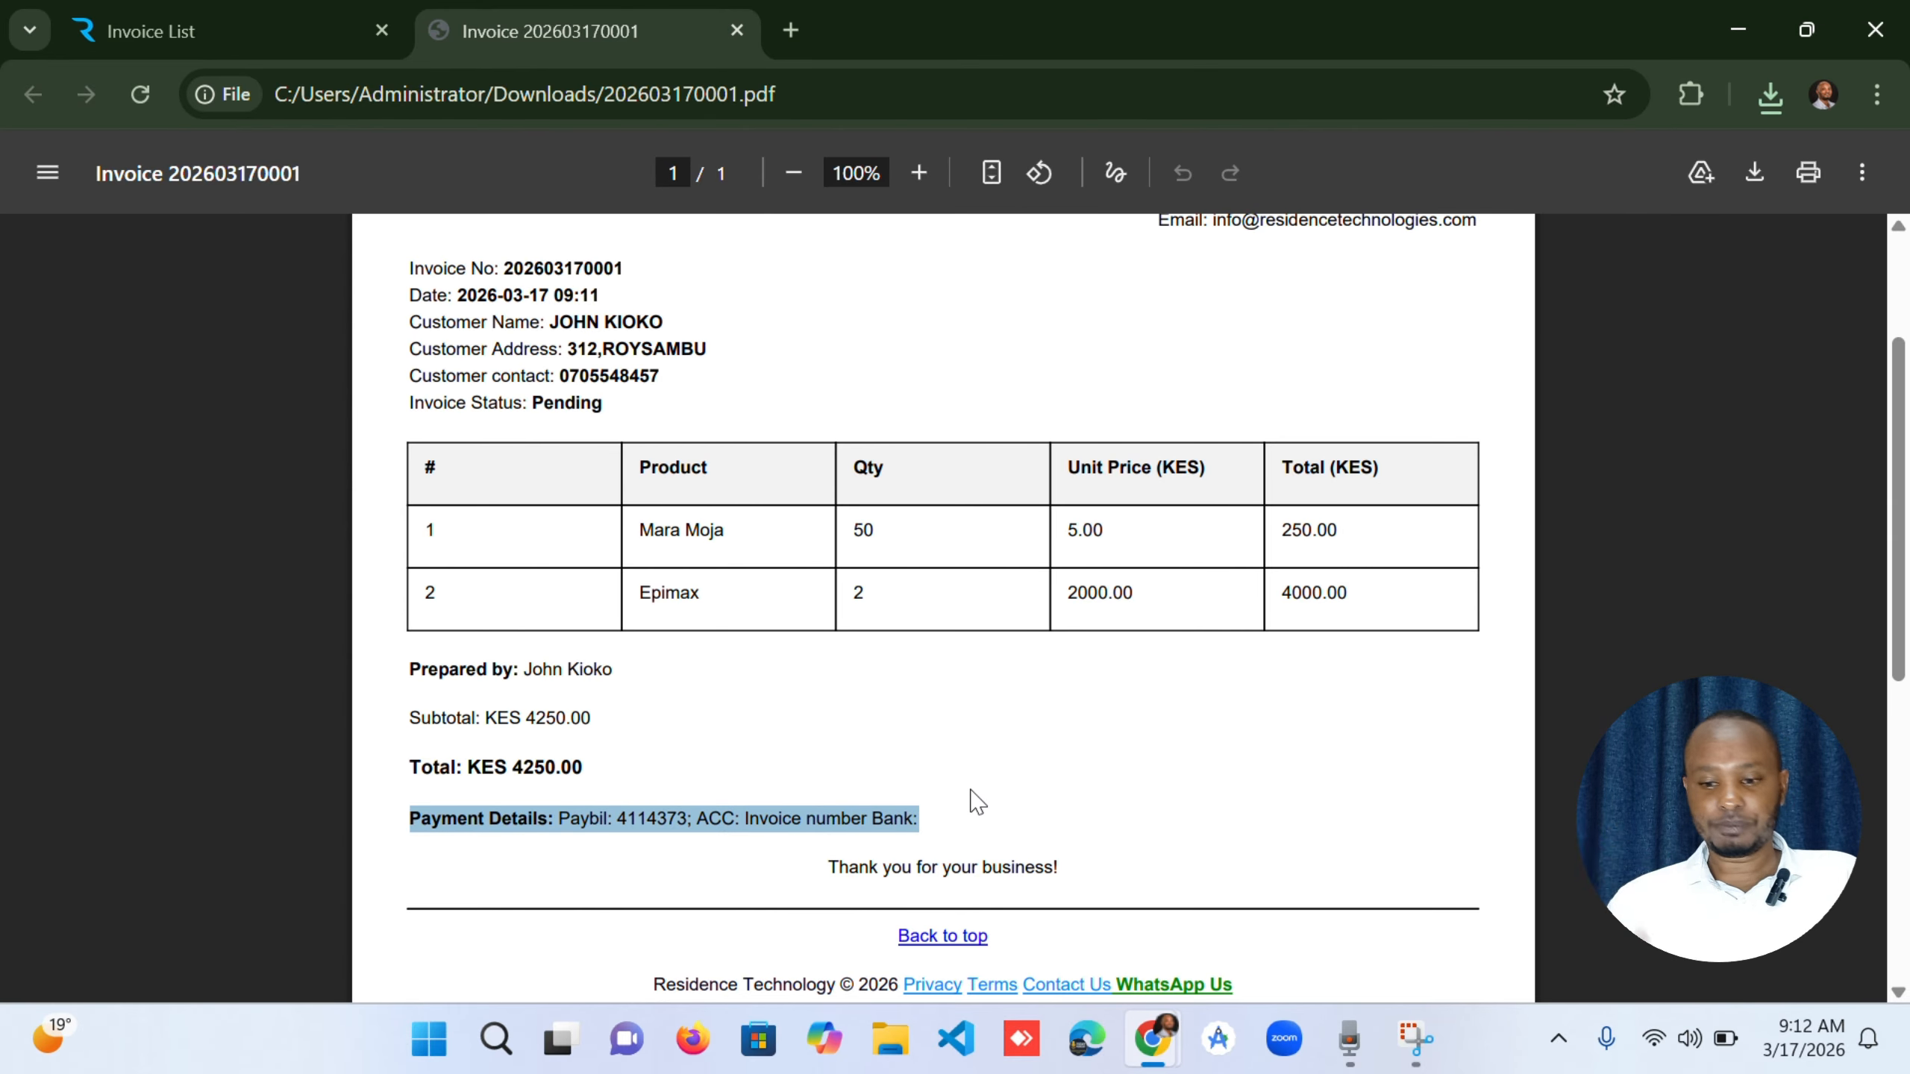
pyautogui.scroll(-2, 974, 800)
pyautogui.scroll(5, 975, 800)
pyautogui.scroll(-3, 974, 799)
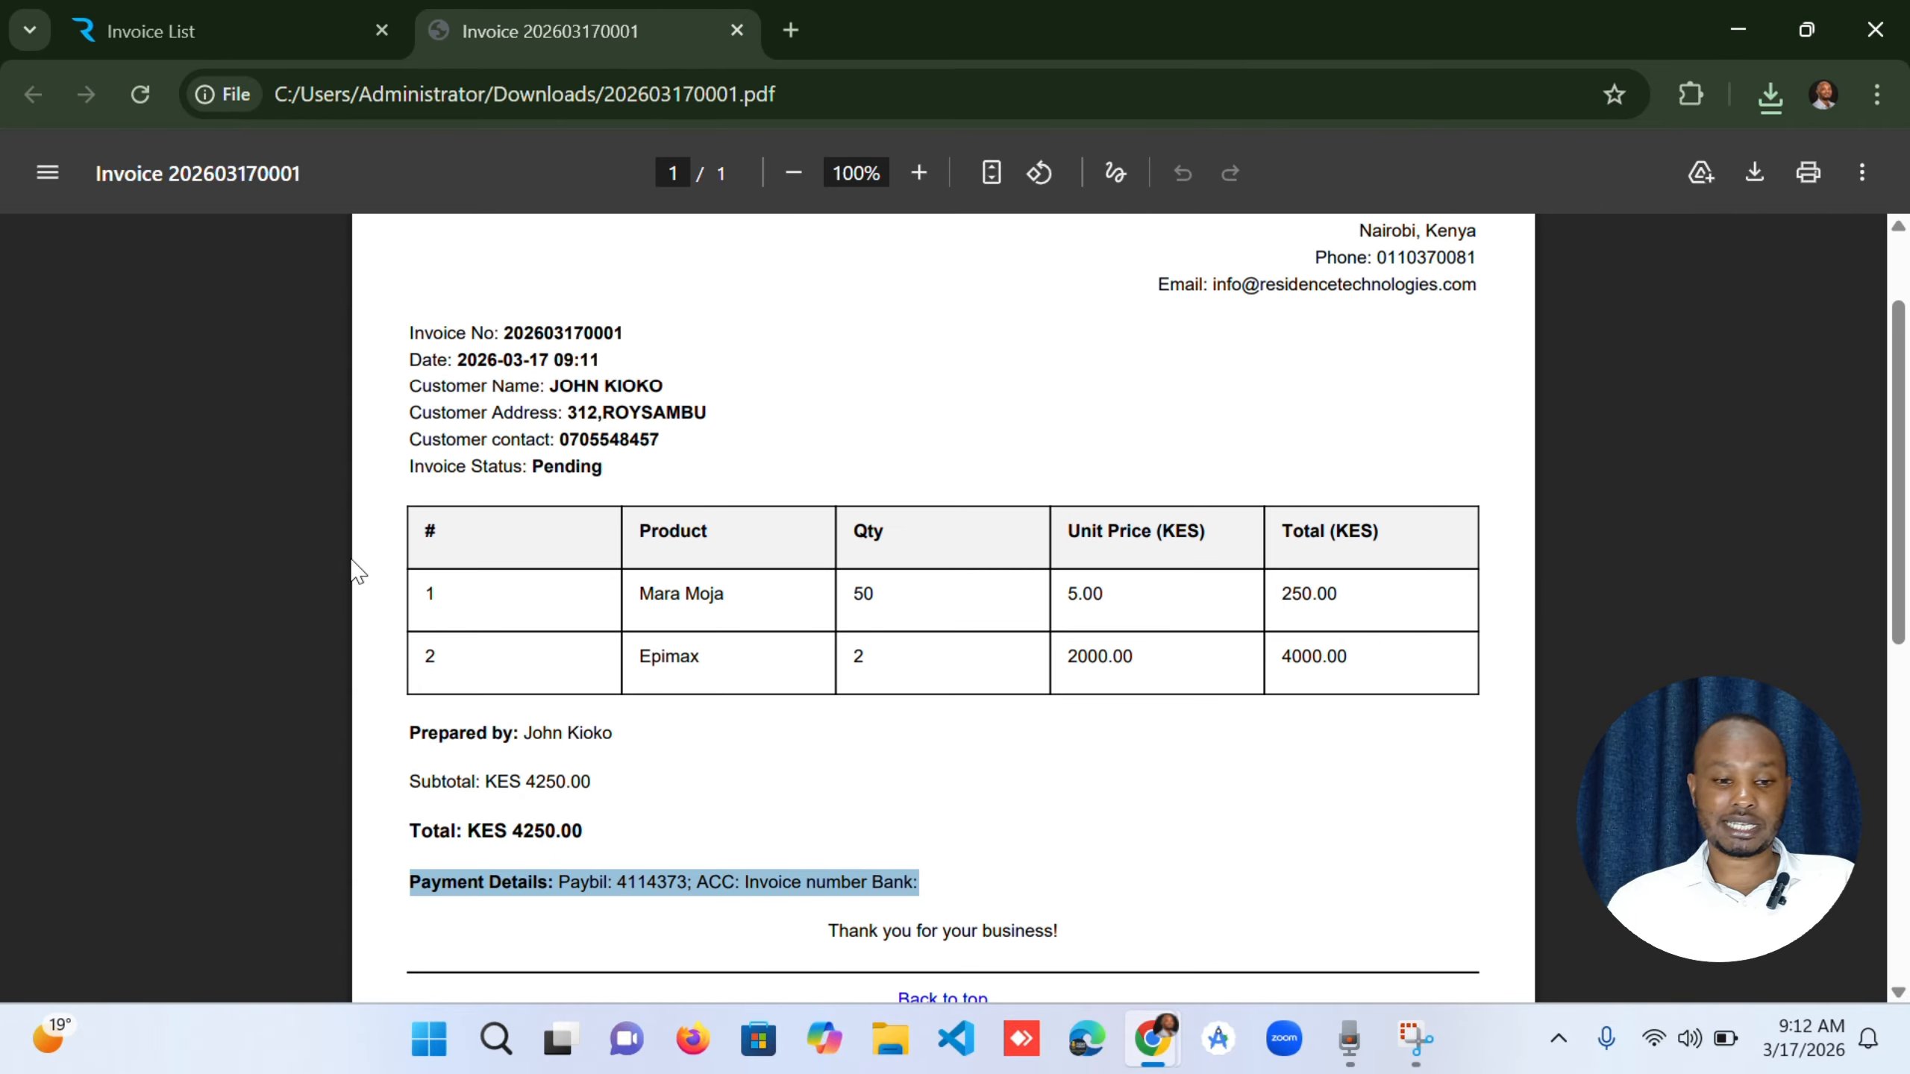
# Return to the invoice list, start marking the newest pending invoice as paid and enter M-pesa as the payment method.
pyautogui.click(212, 18)
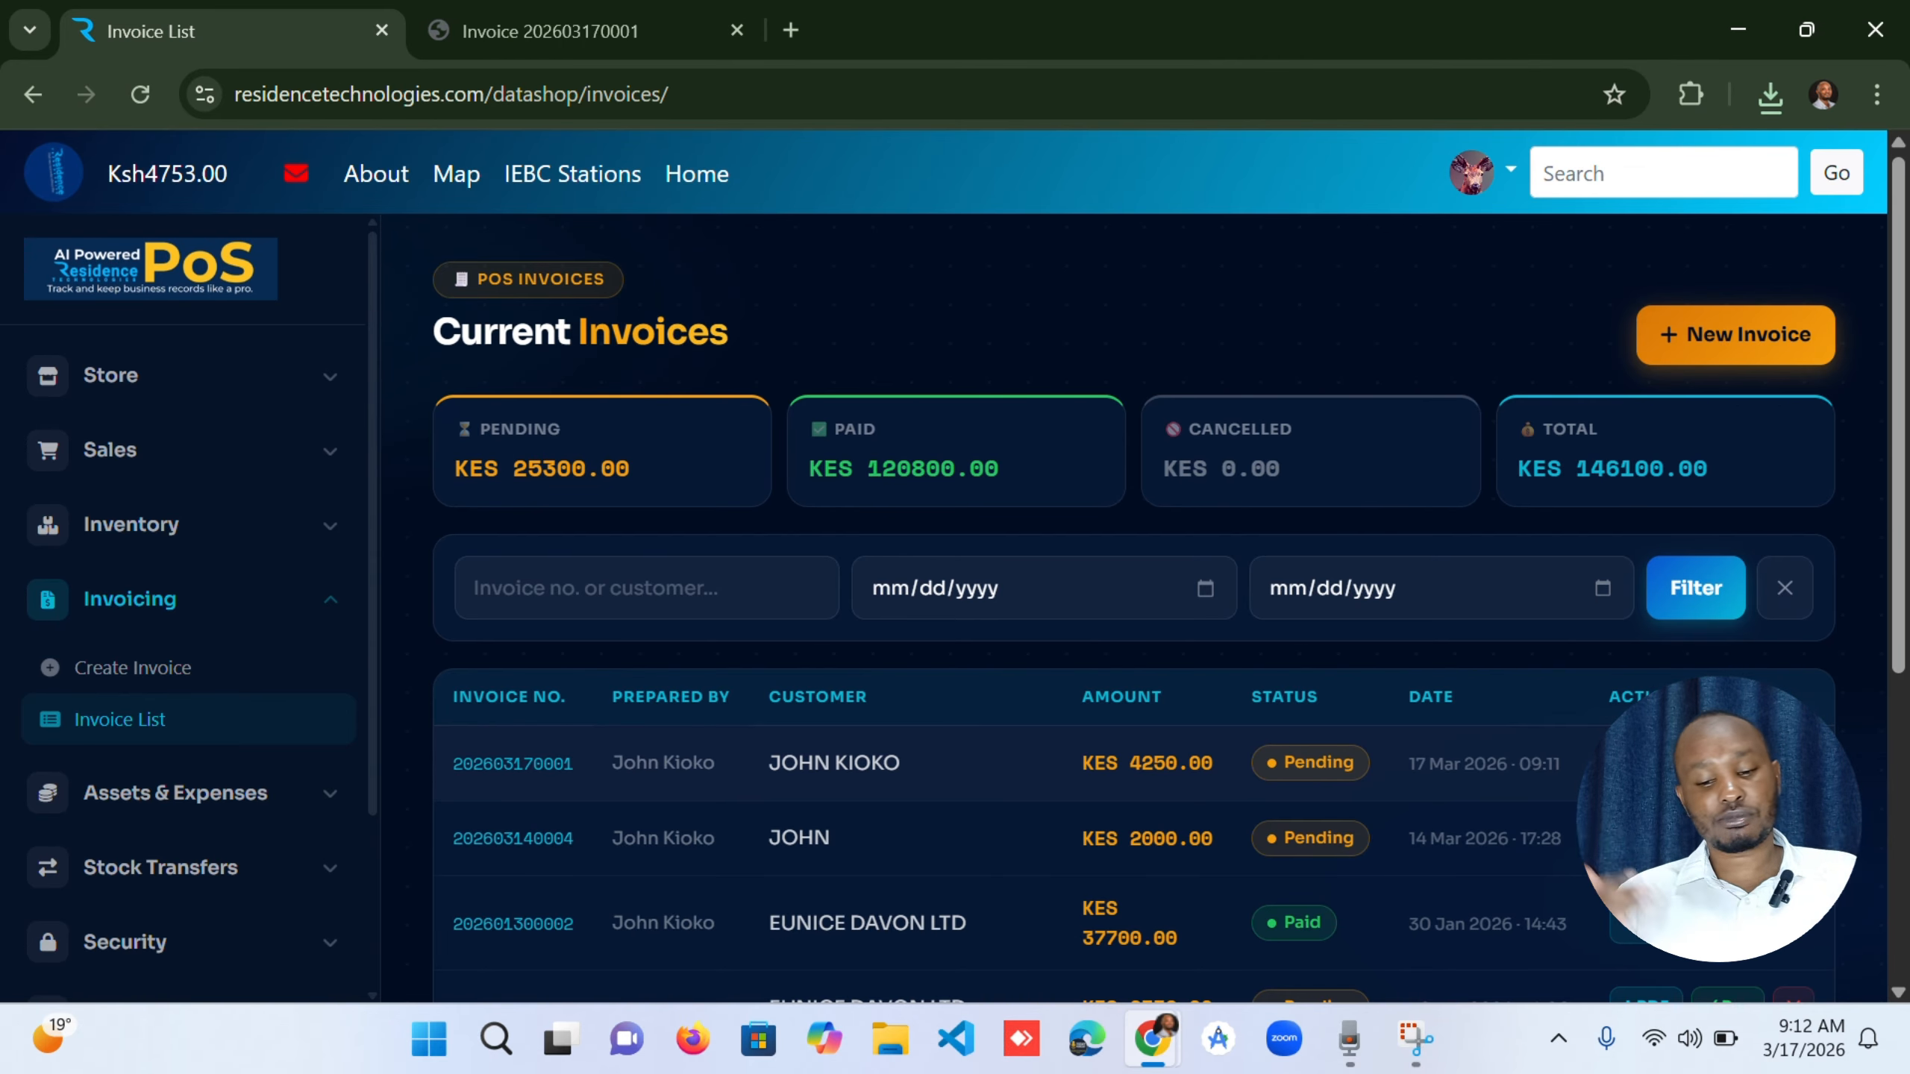
pyautogui.click(1727, 763)
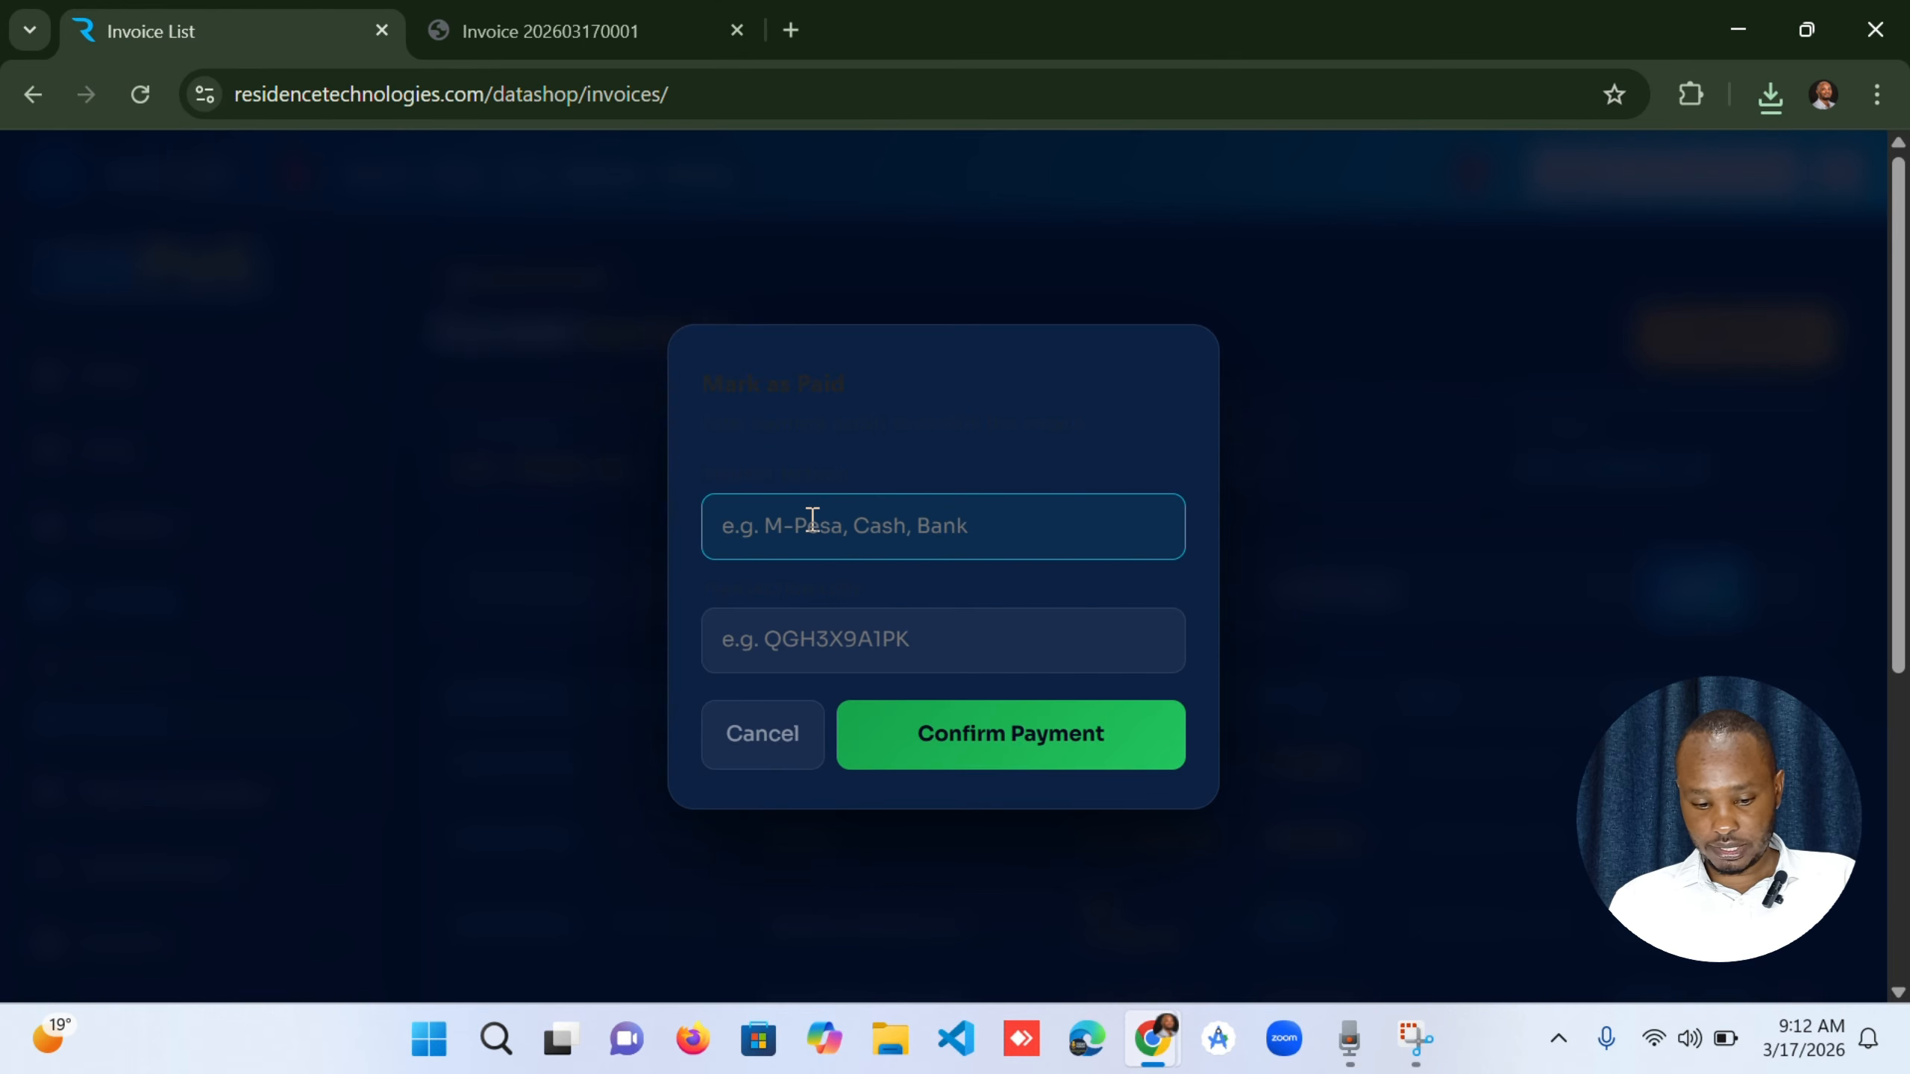
pyautogui.write('m-')
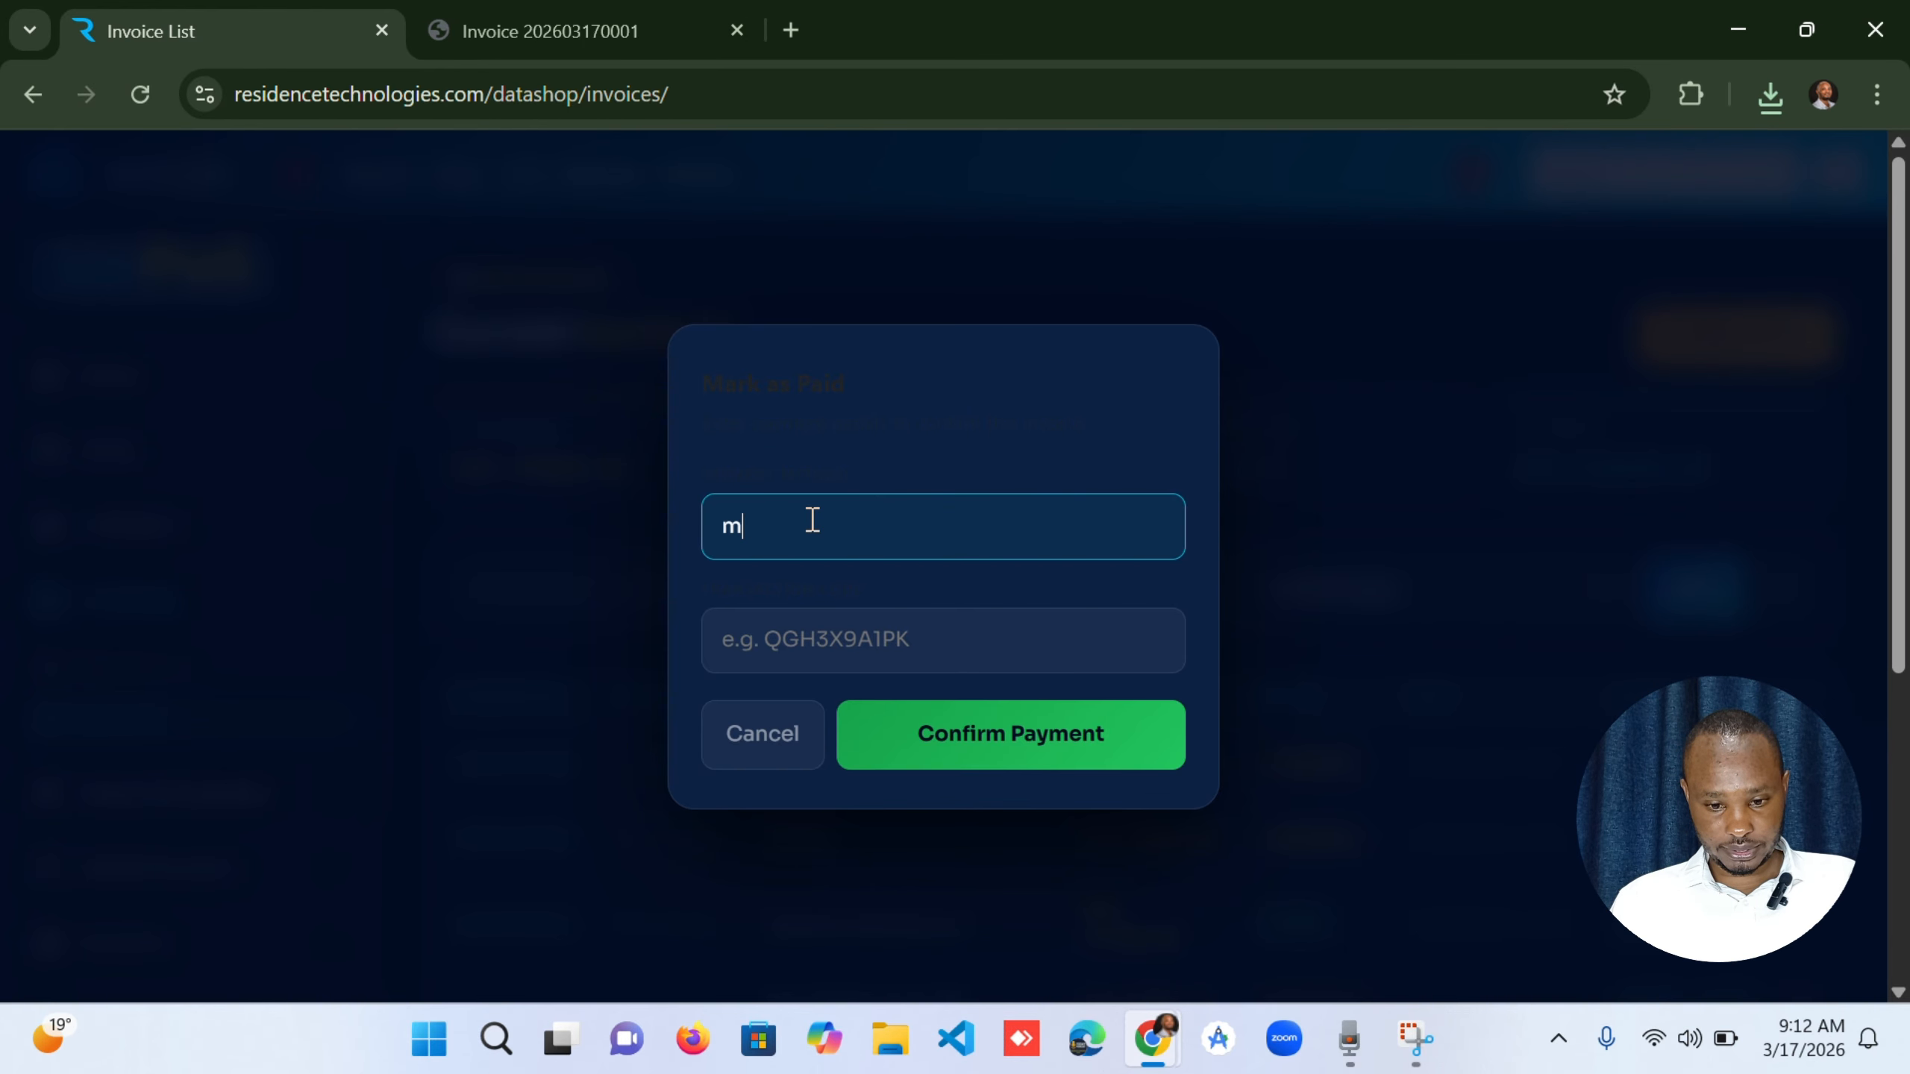
pyautogui.press('BackSpace')
pyautogui.press('BackSpace')
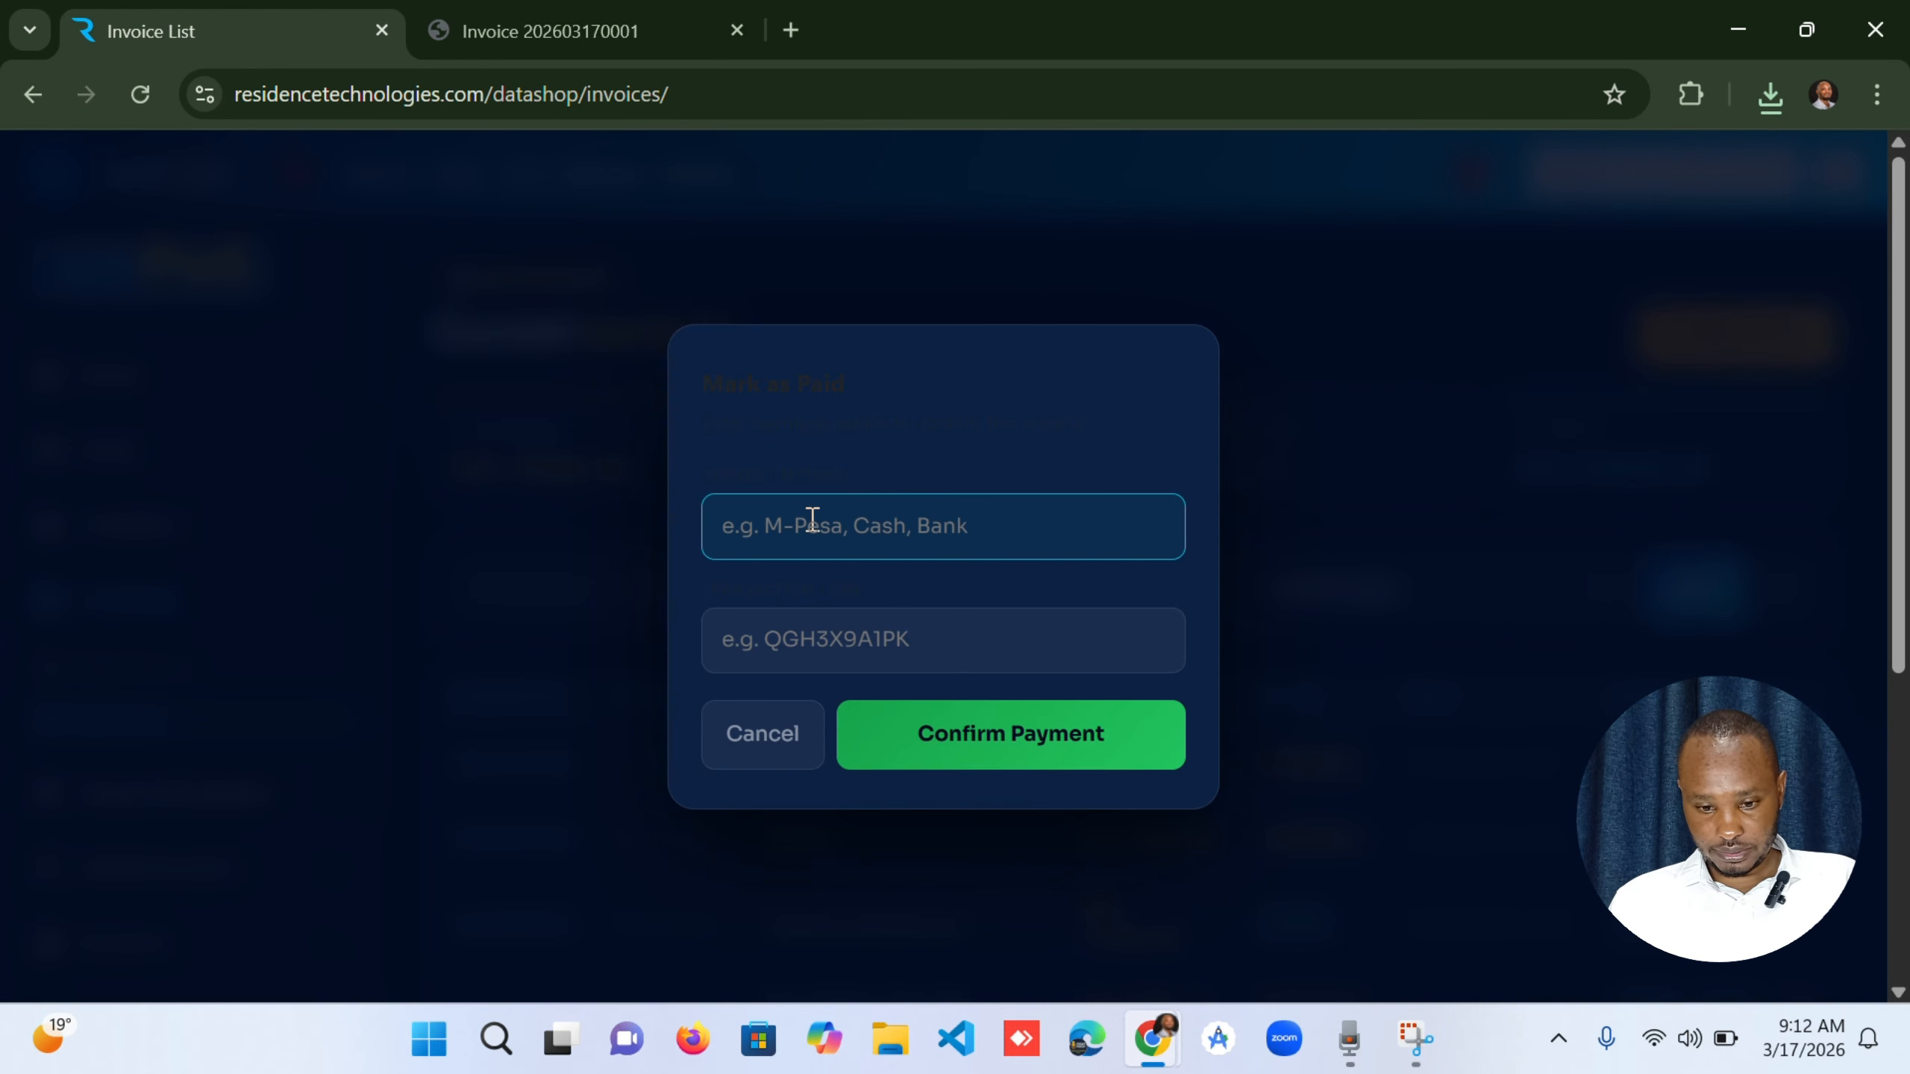
pyautogui.write('M-')
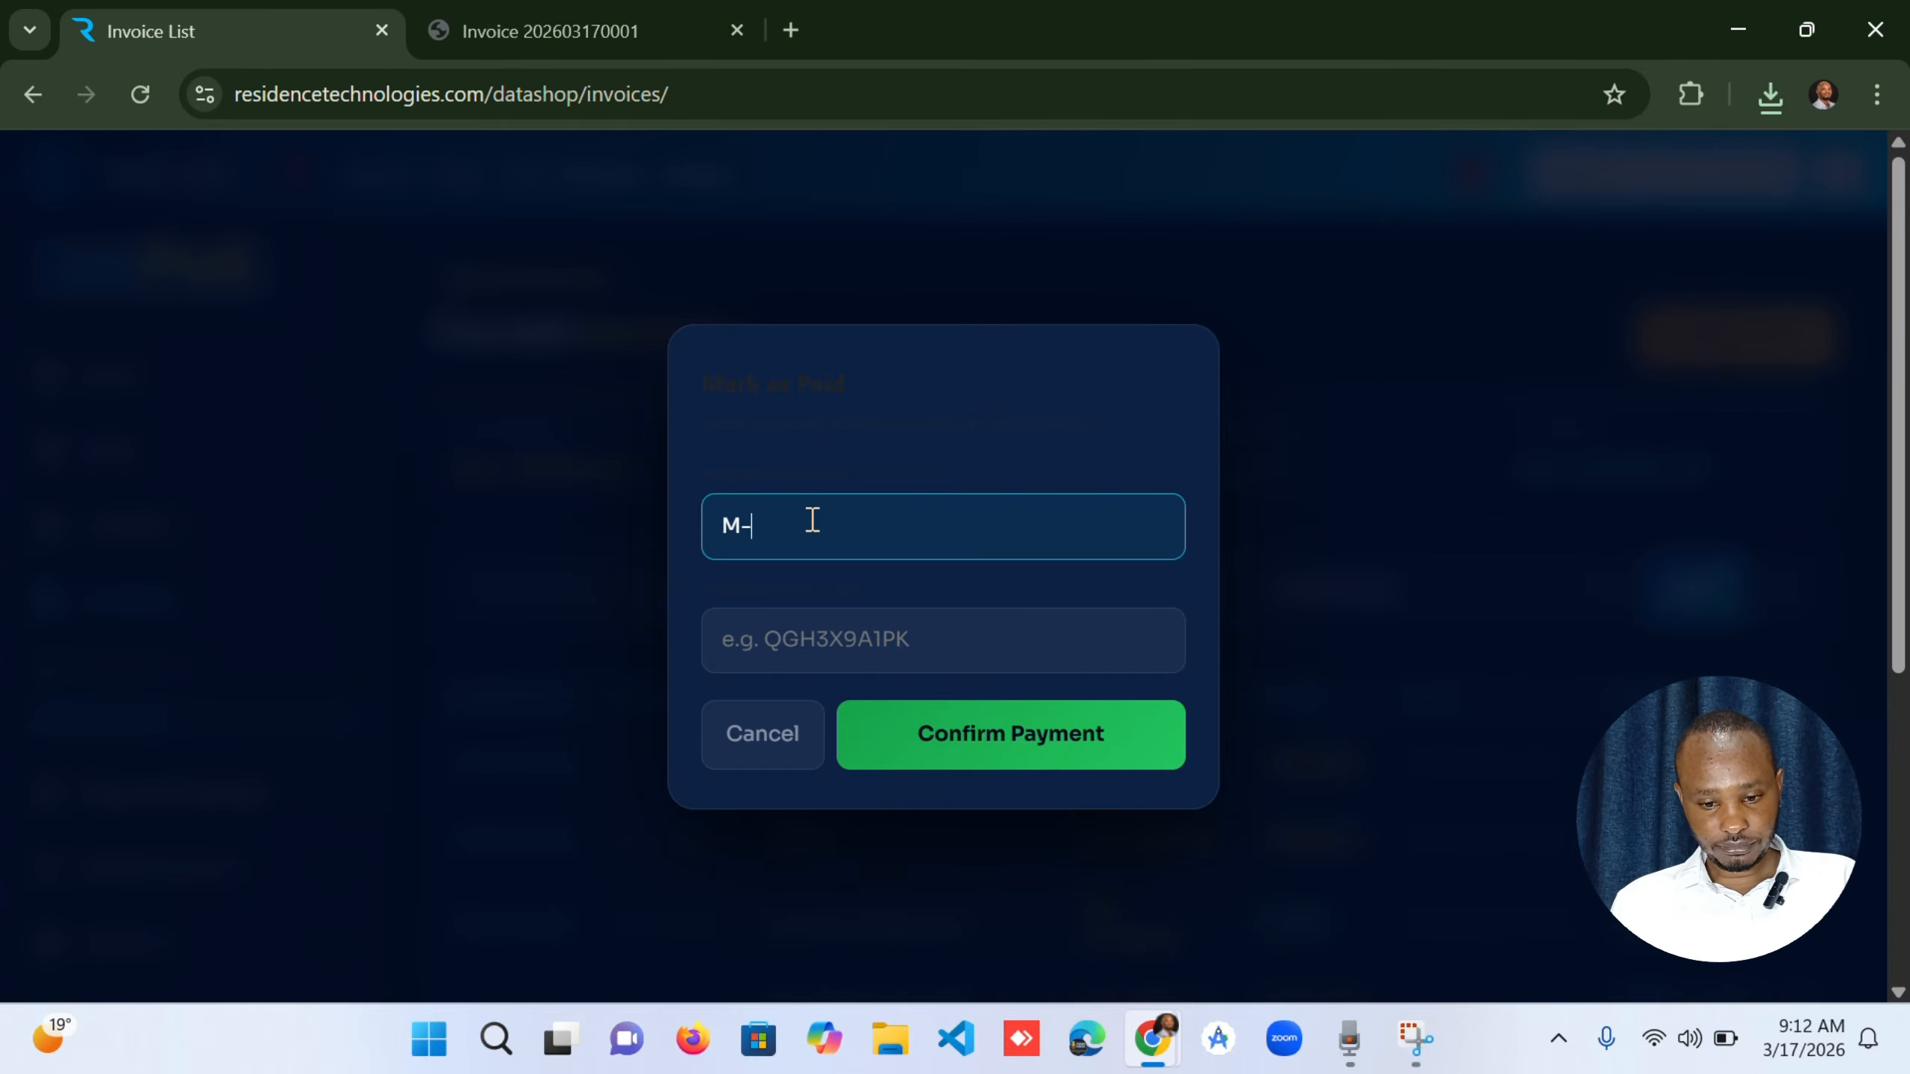
pyautogui.write('pesa')
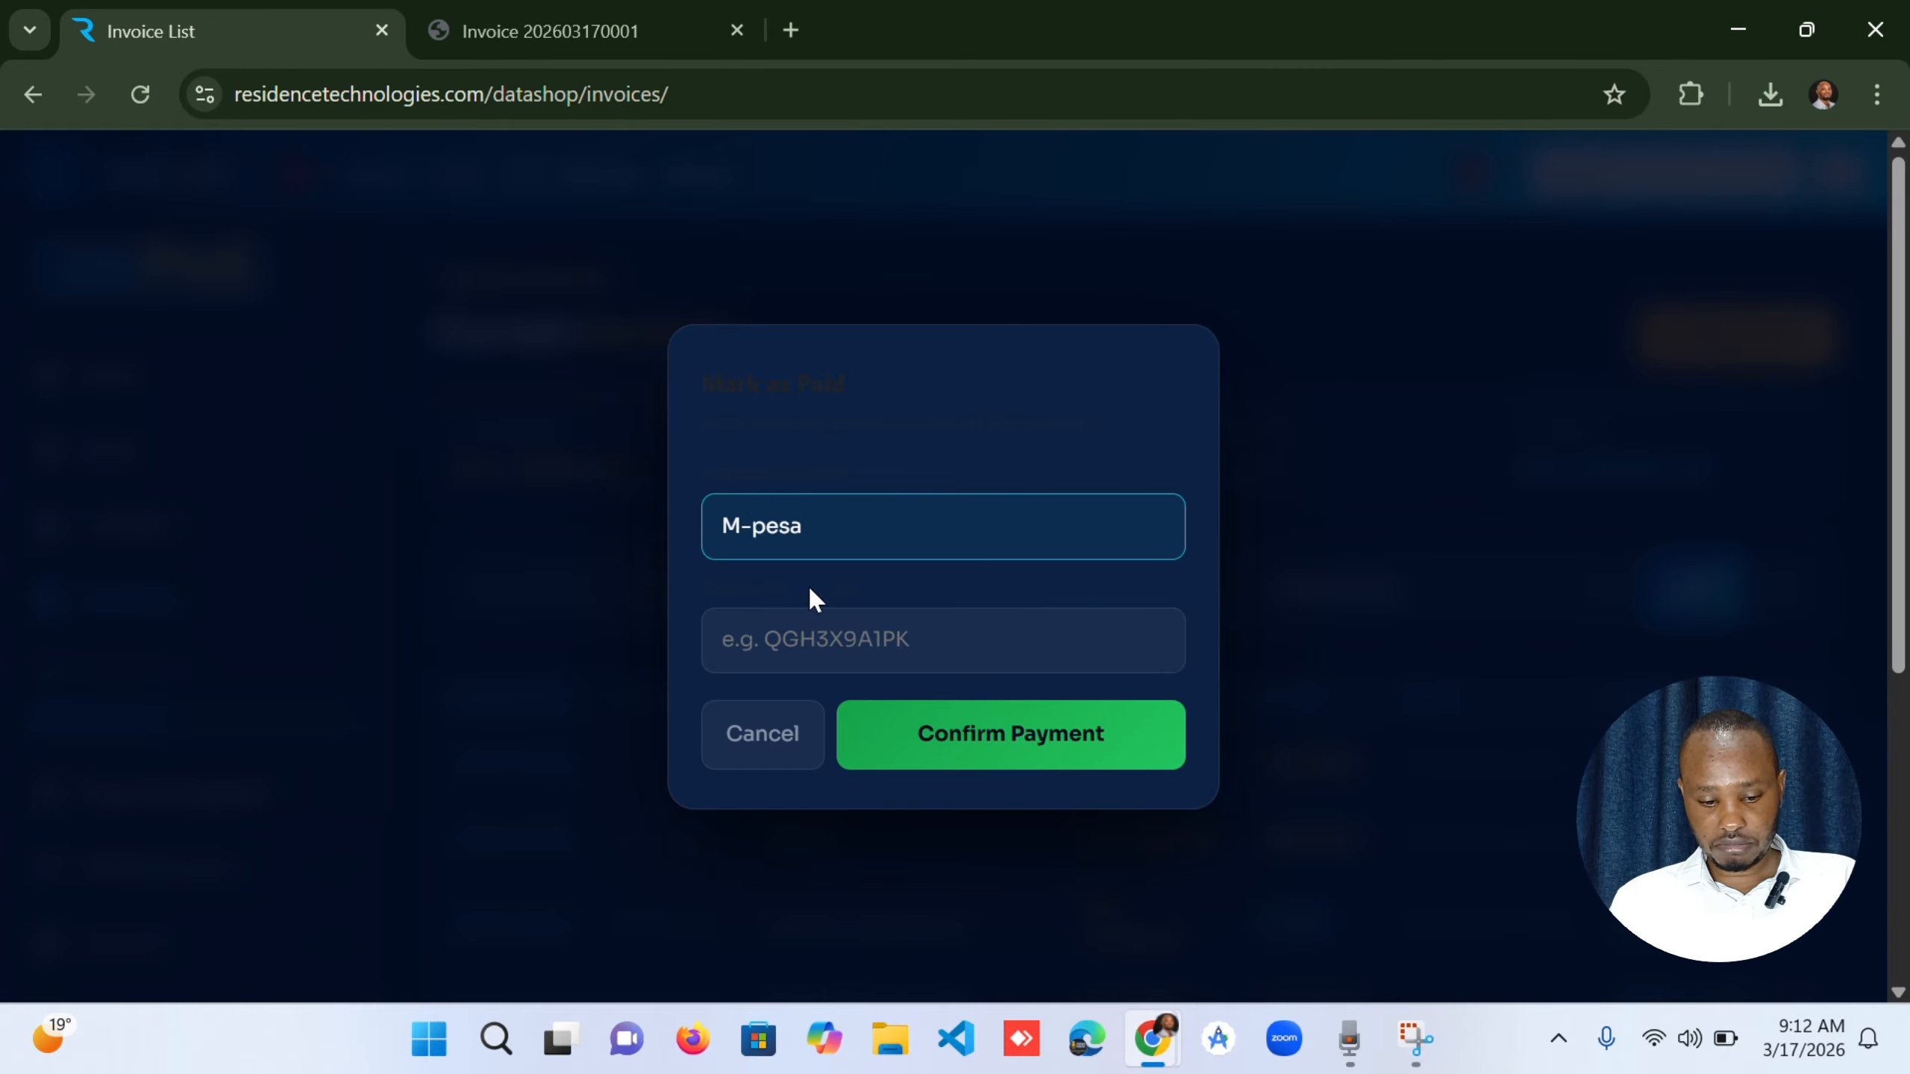
# Enter the M-pesa transaction code for the invoice payment and confirm the payment.
pyautogui.click(840, 629)
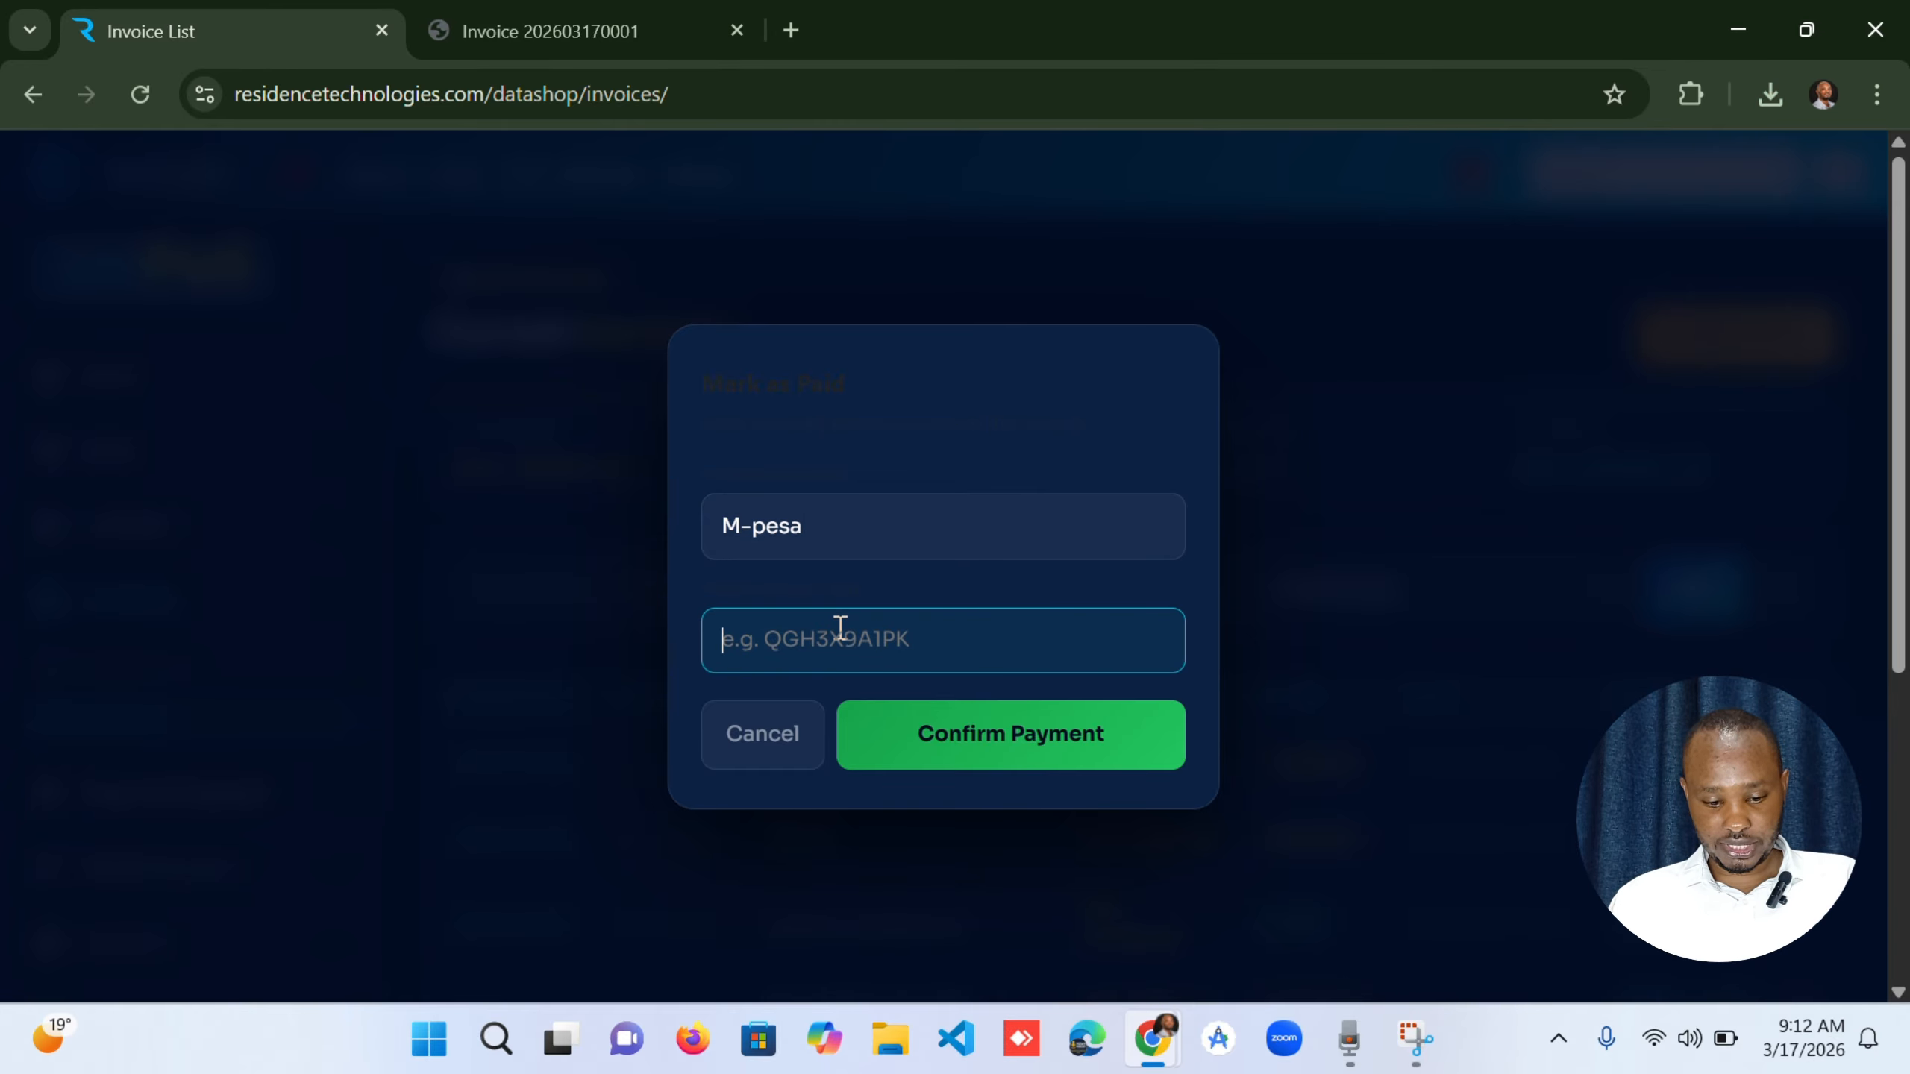
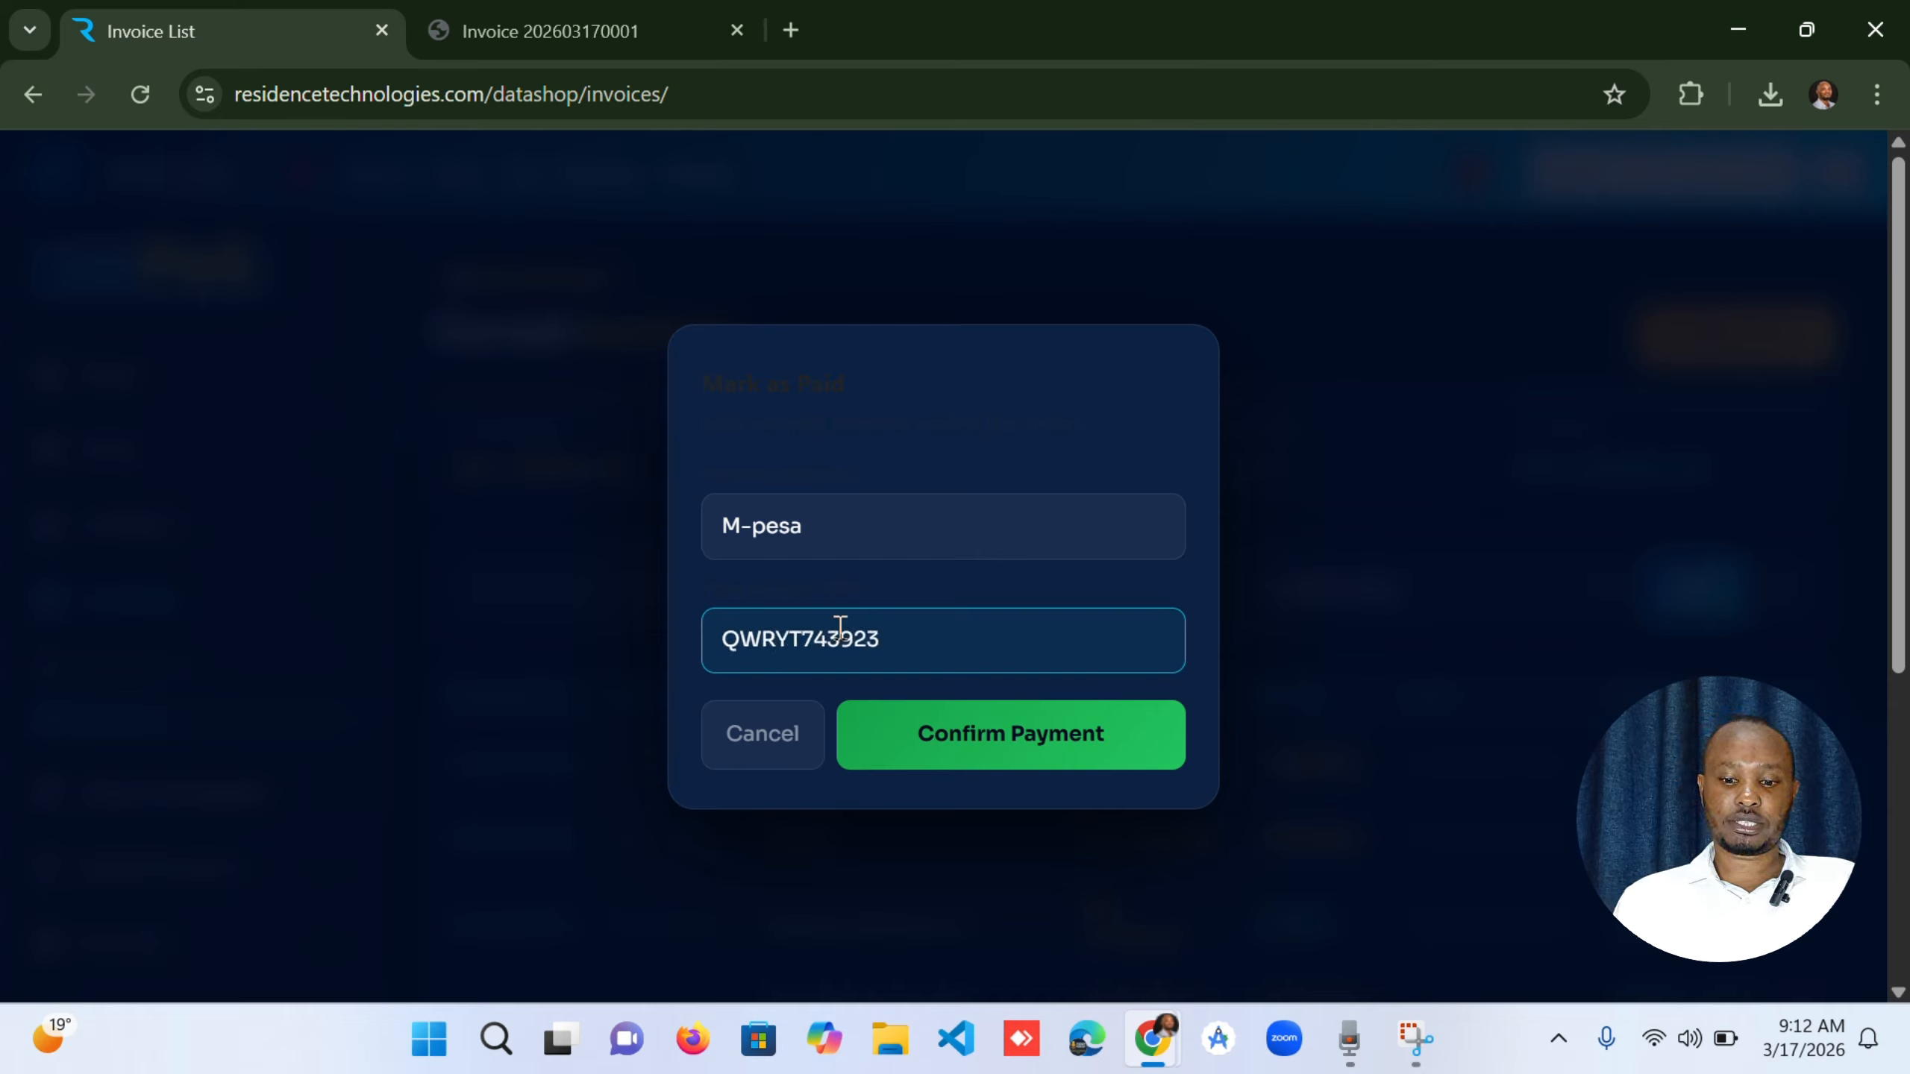
pyautogui.click(1027, 731)
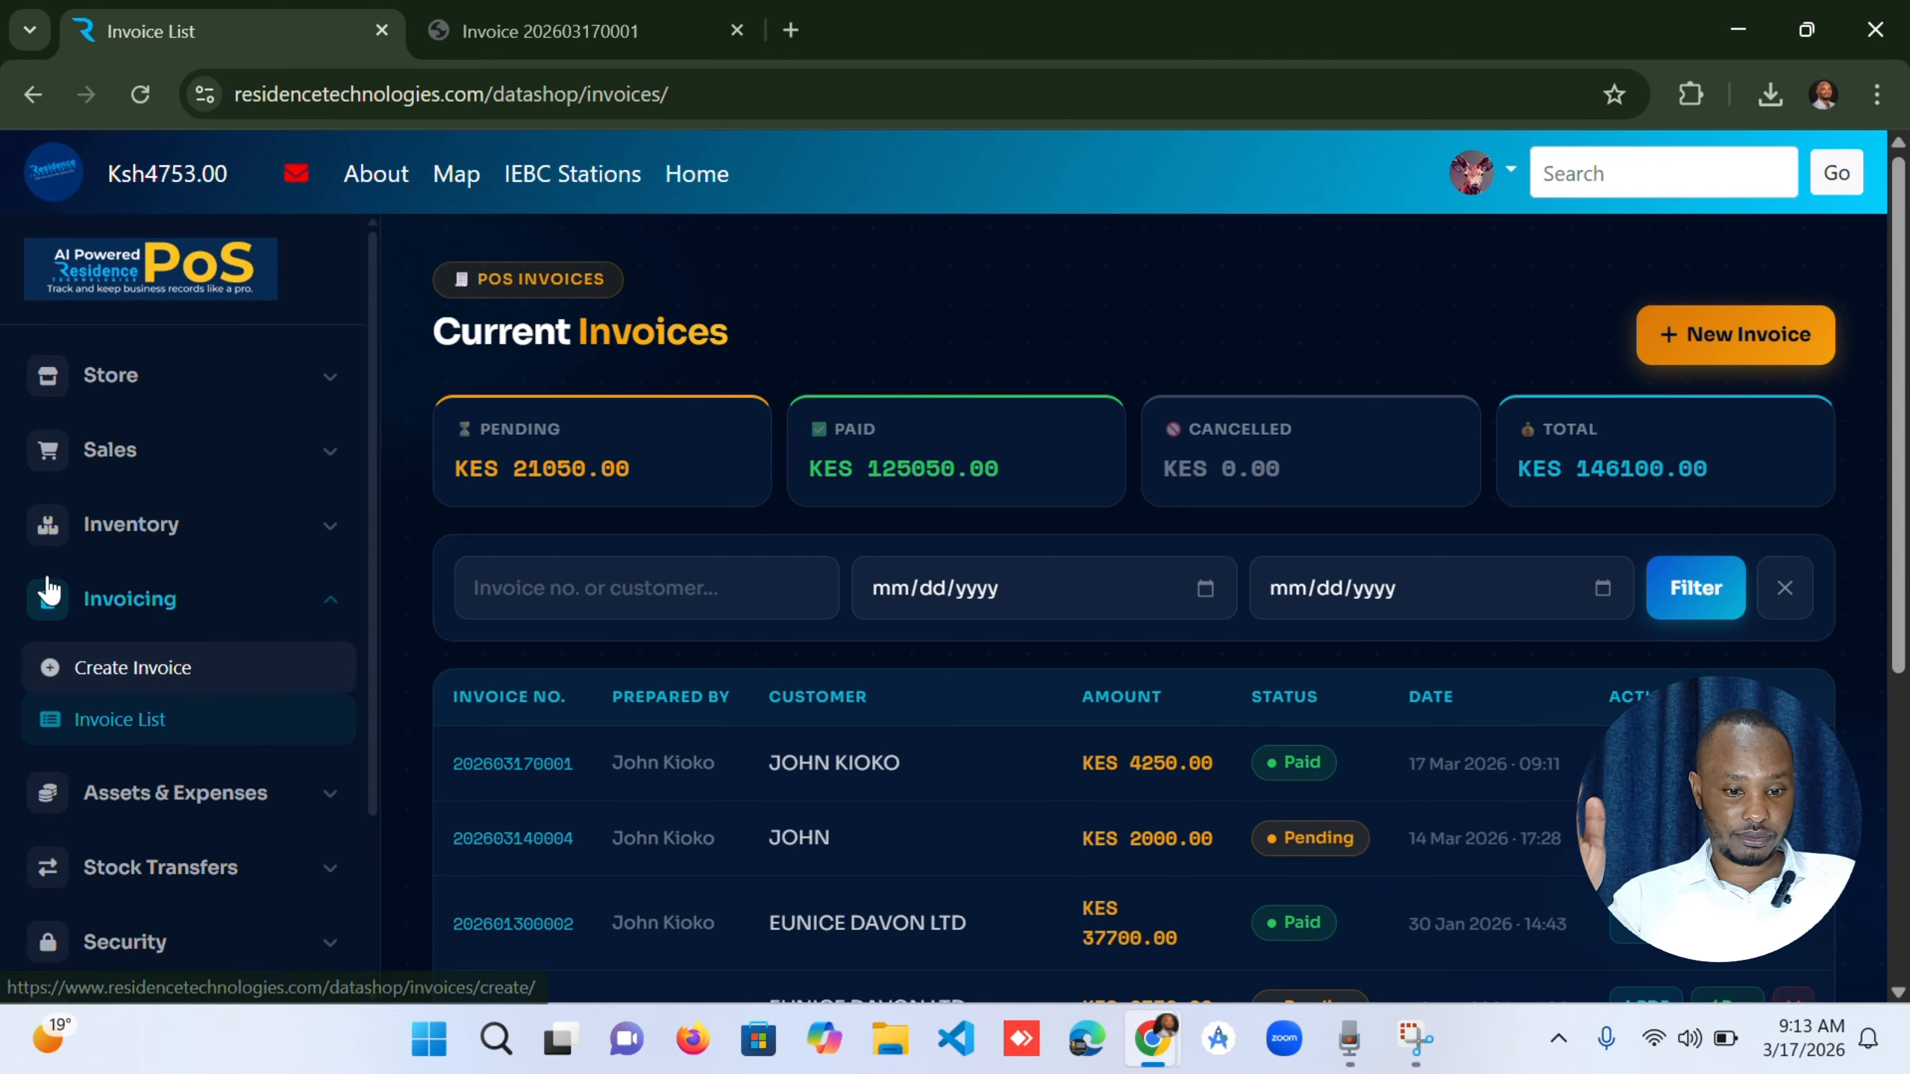
# Open the Sales Dashboard, enter the access code and verify access.
pyautogui.click(127, 444)
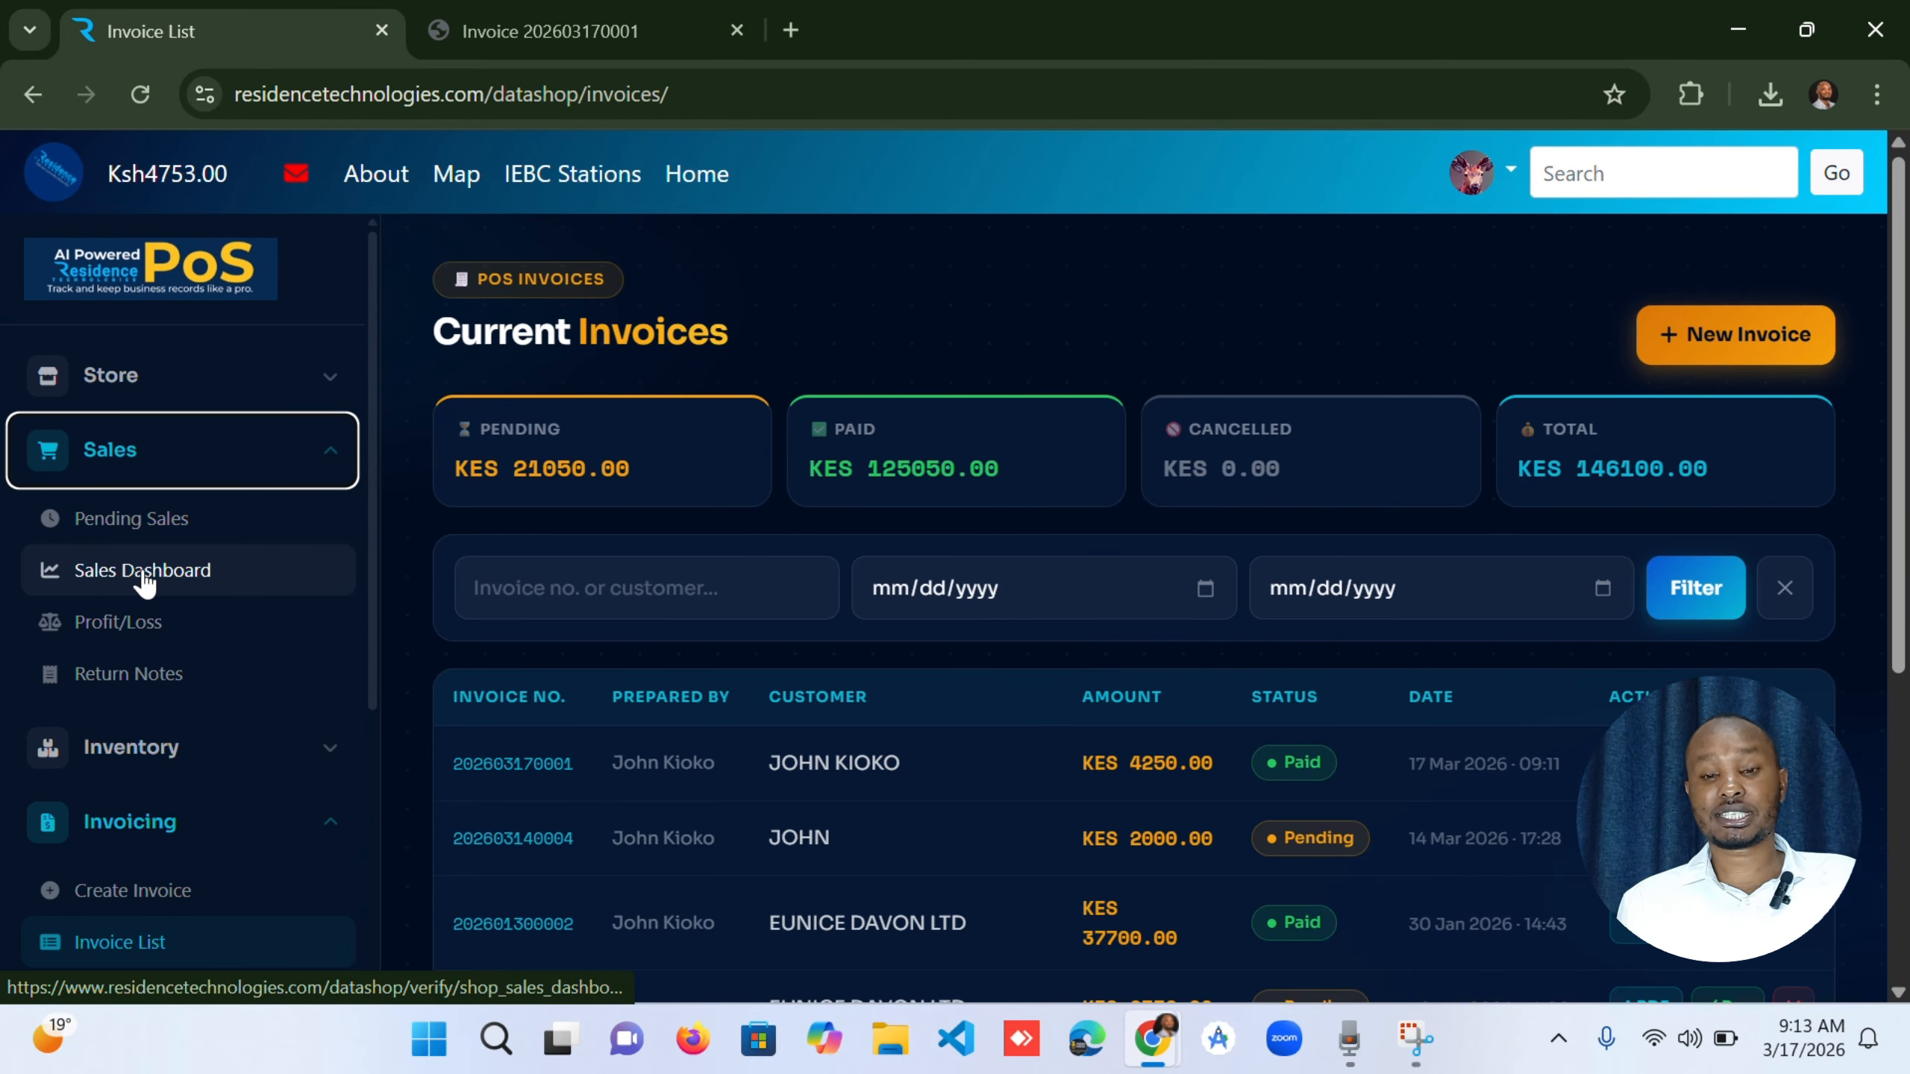
pyautogui.click(142, 578)
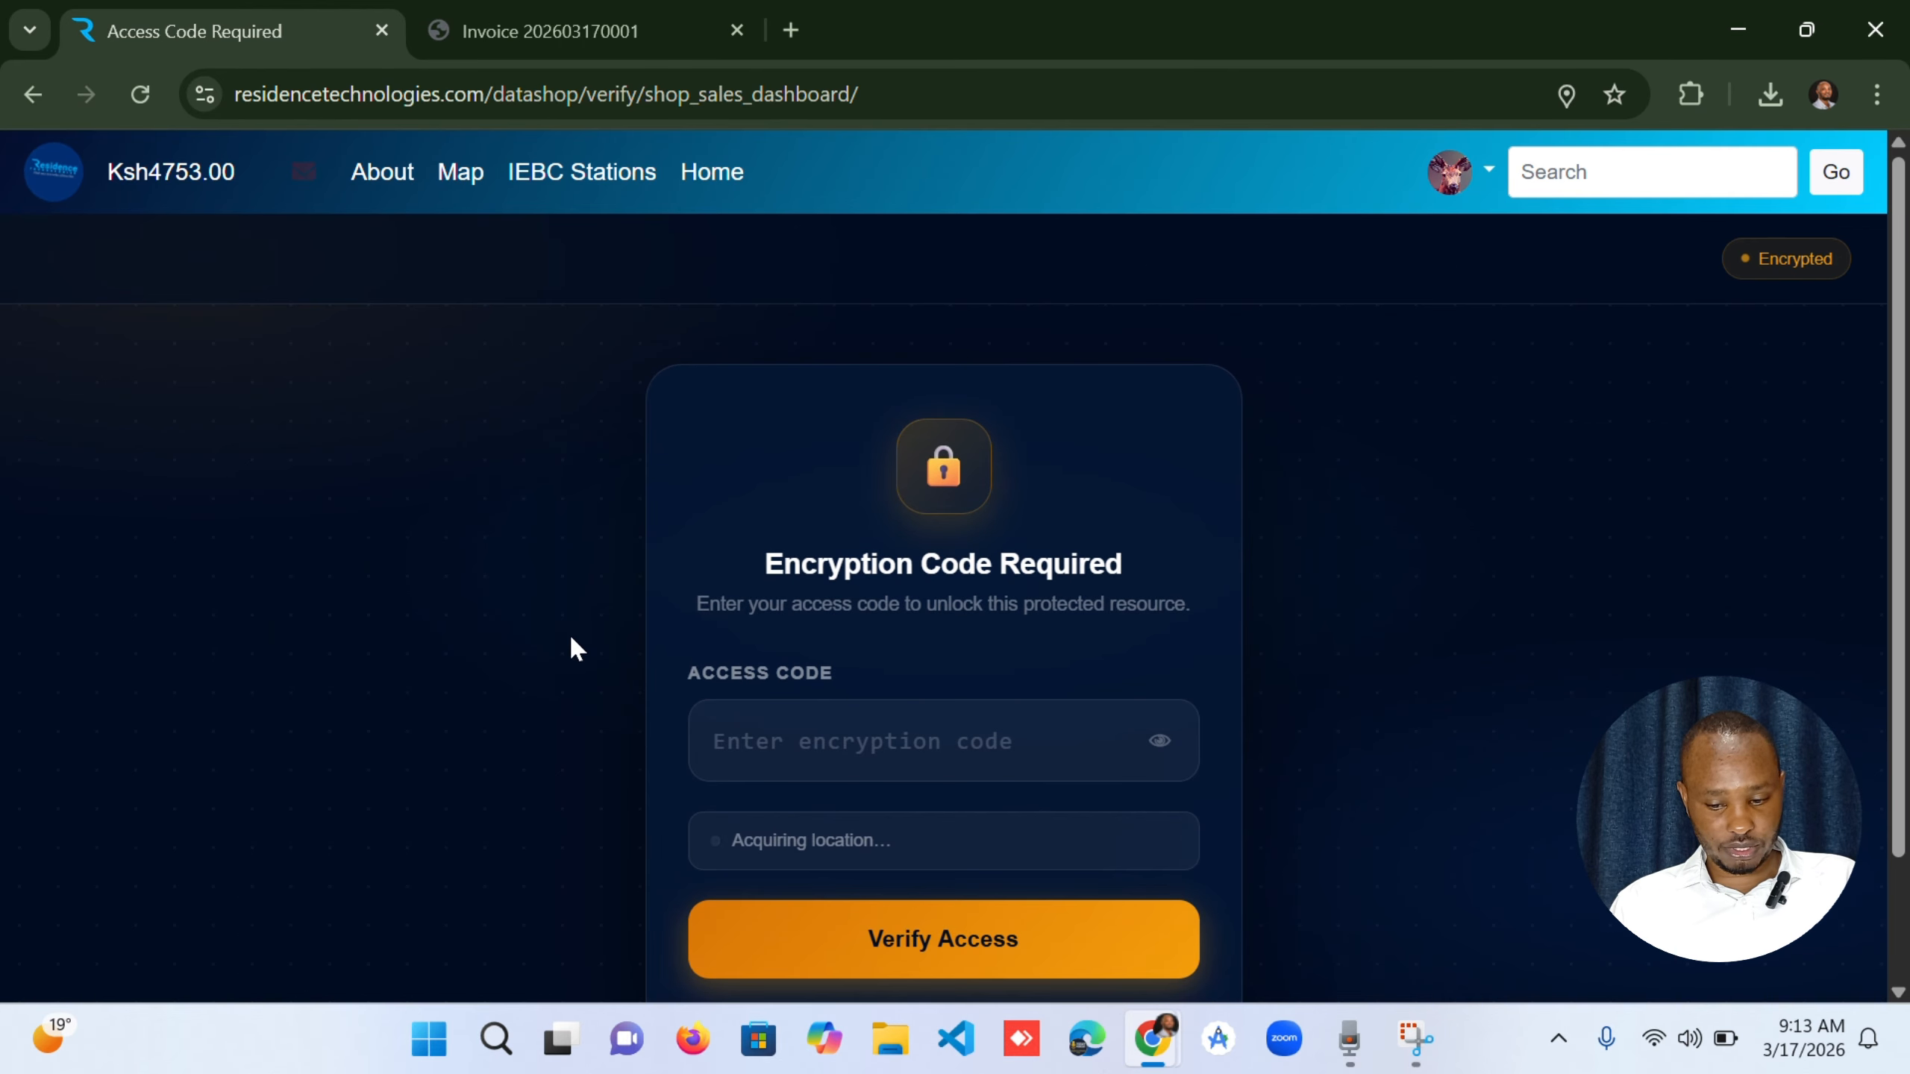
pyautogui.click(916, 747)
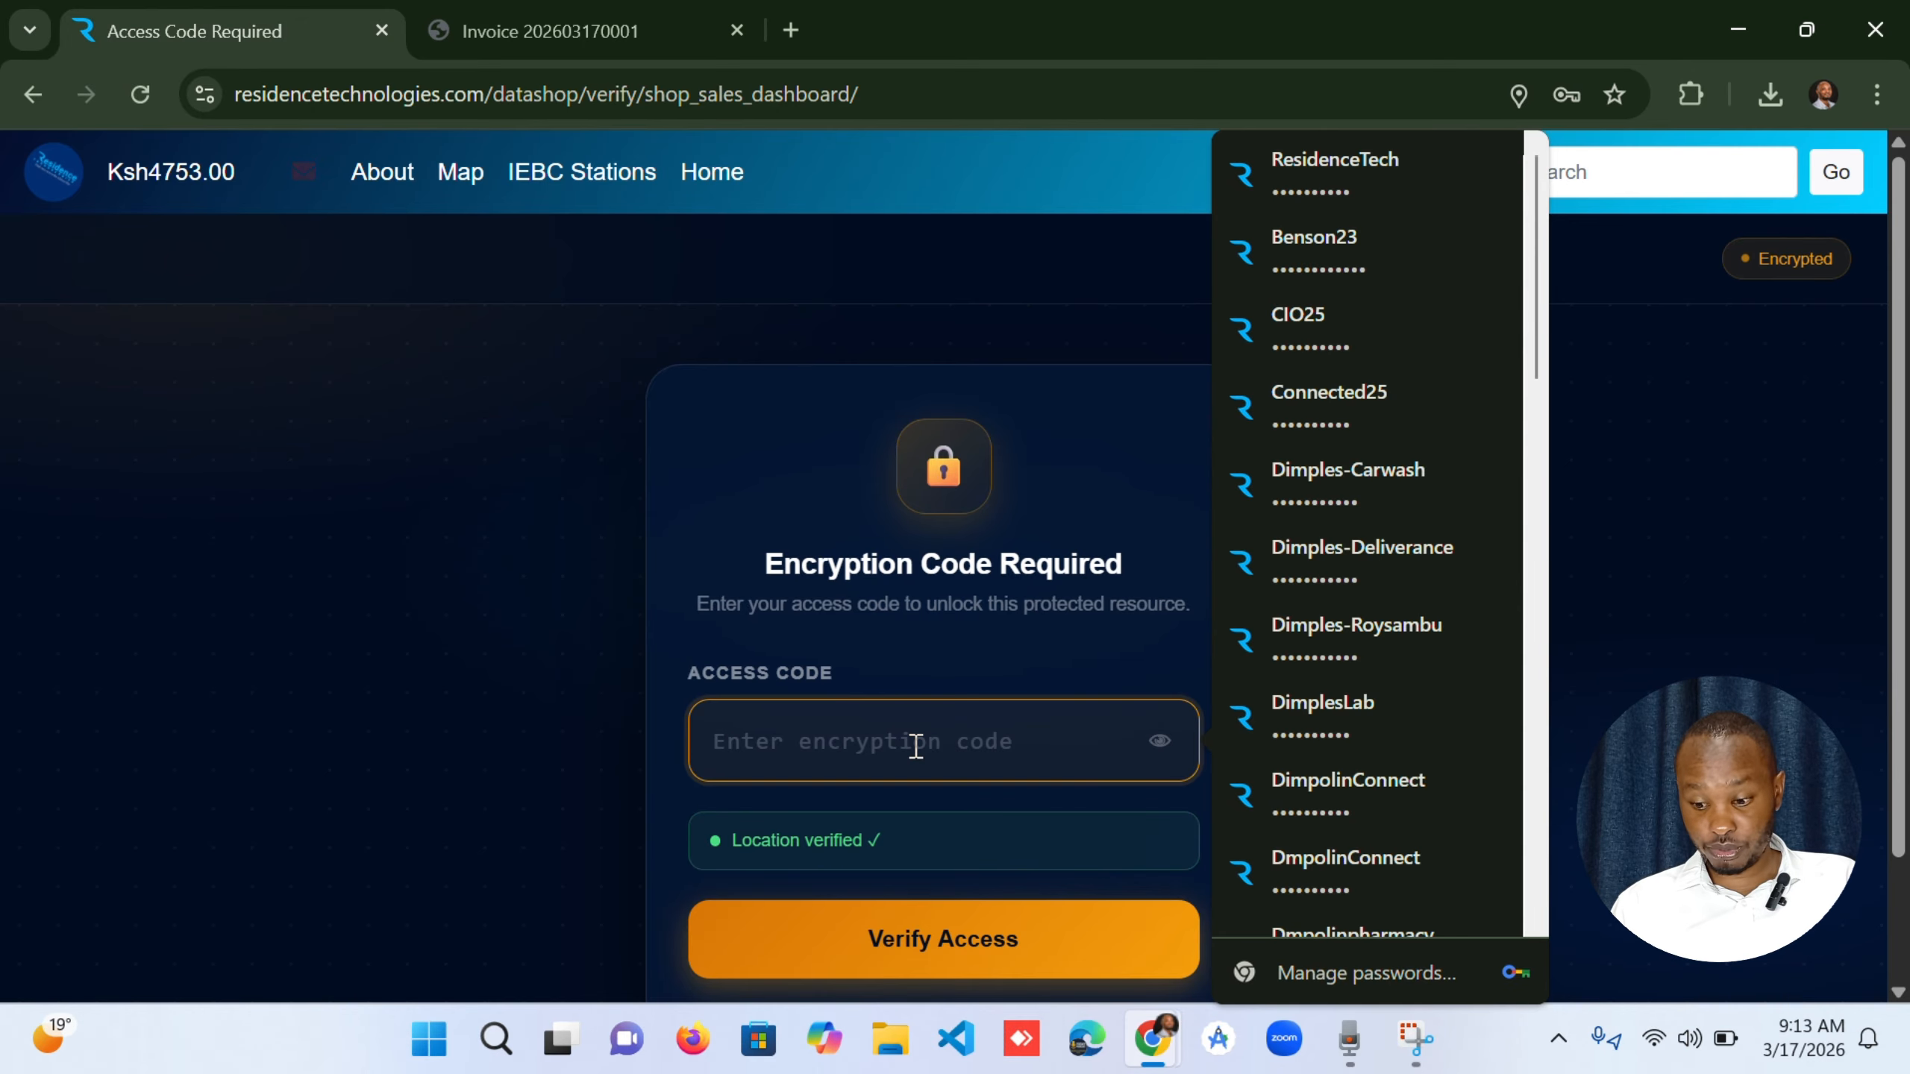
pyautogui.write('•••')
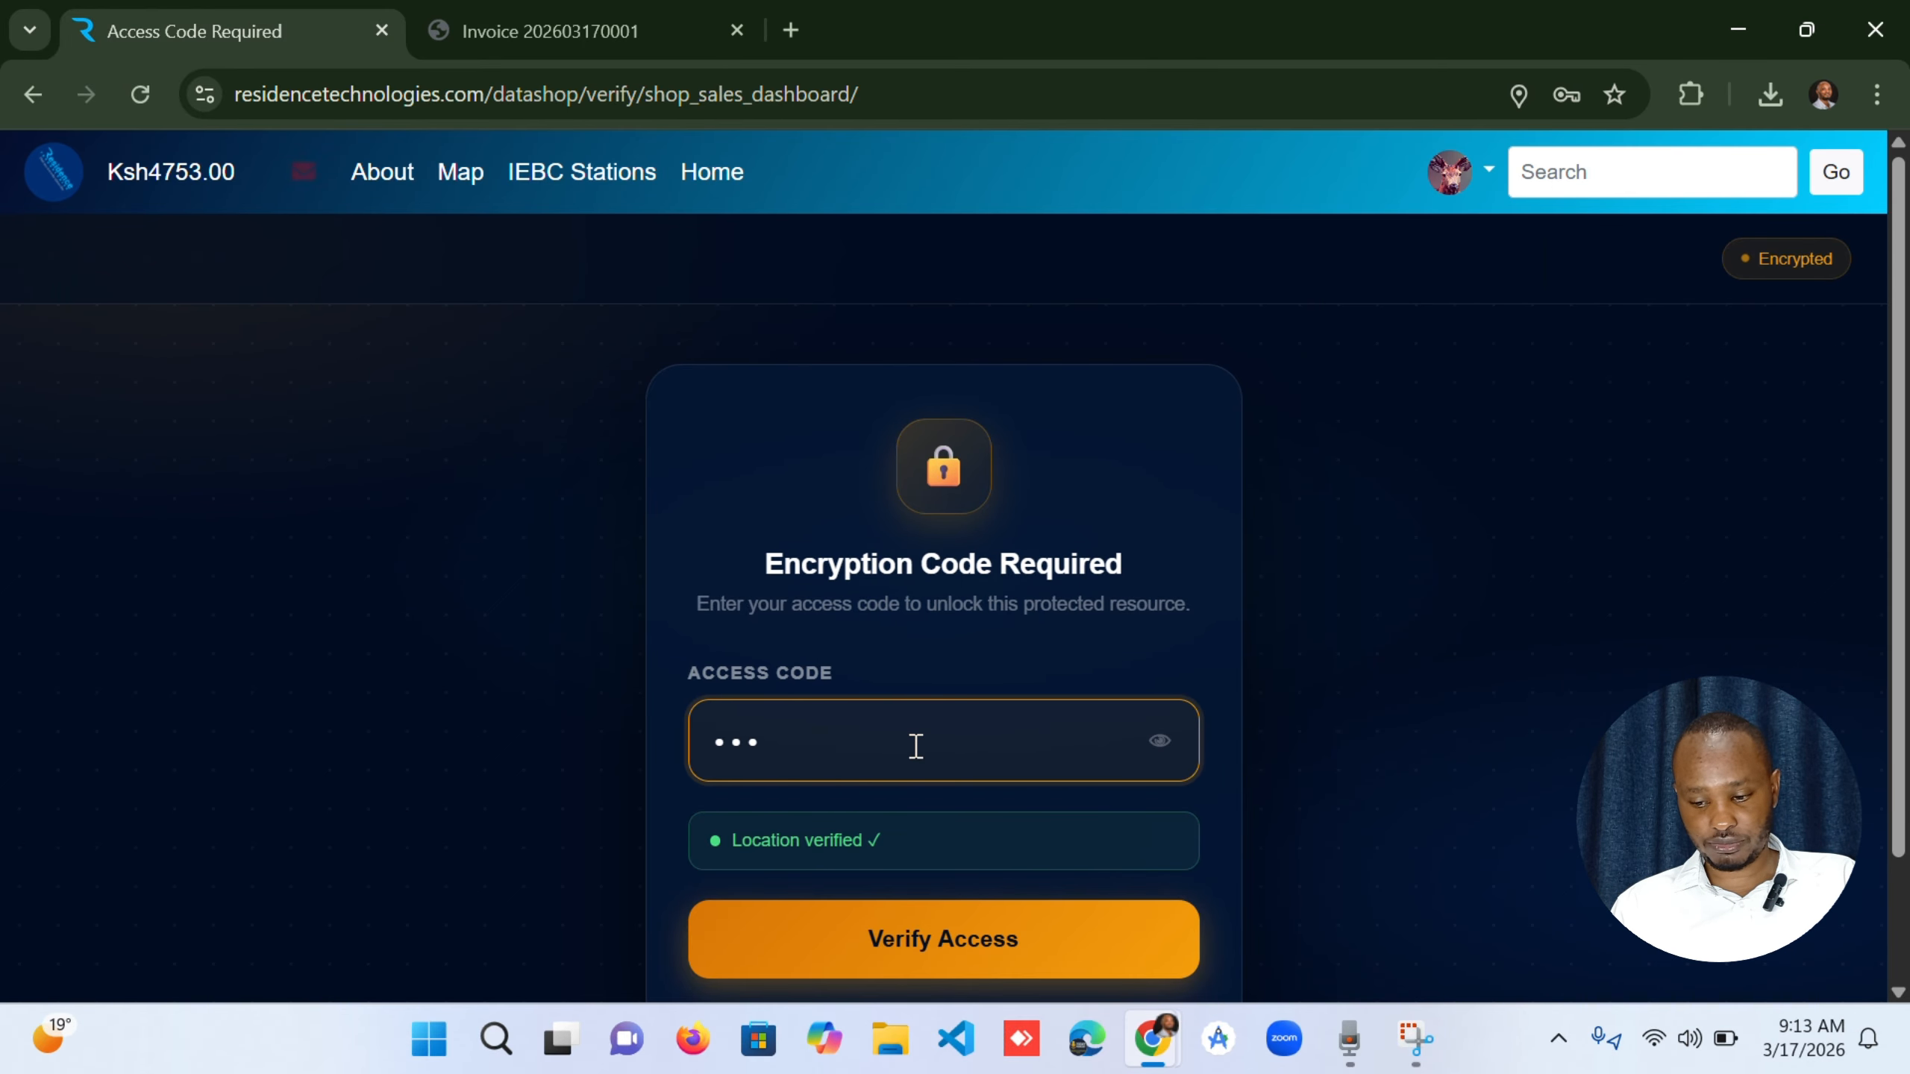
pyautogui.press('BackSpace')
pyautogui.press('BackSpace')
pyautogui.press('BackSpace')
pyautogui.write('•••••')
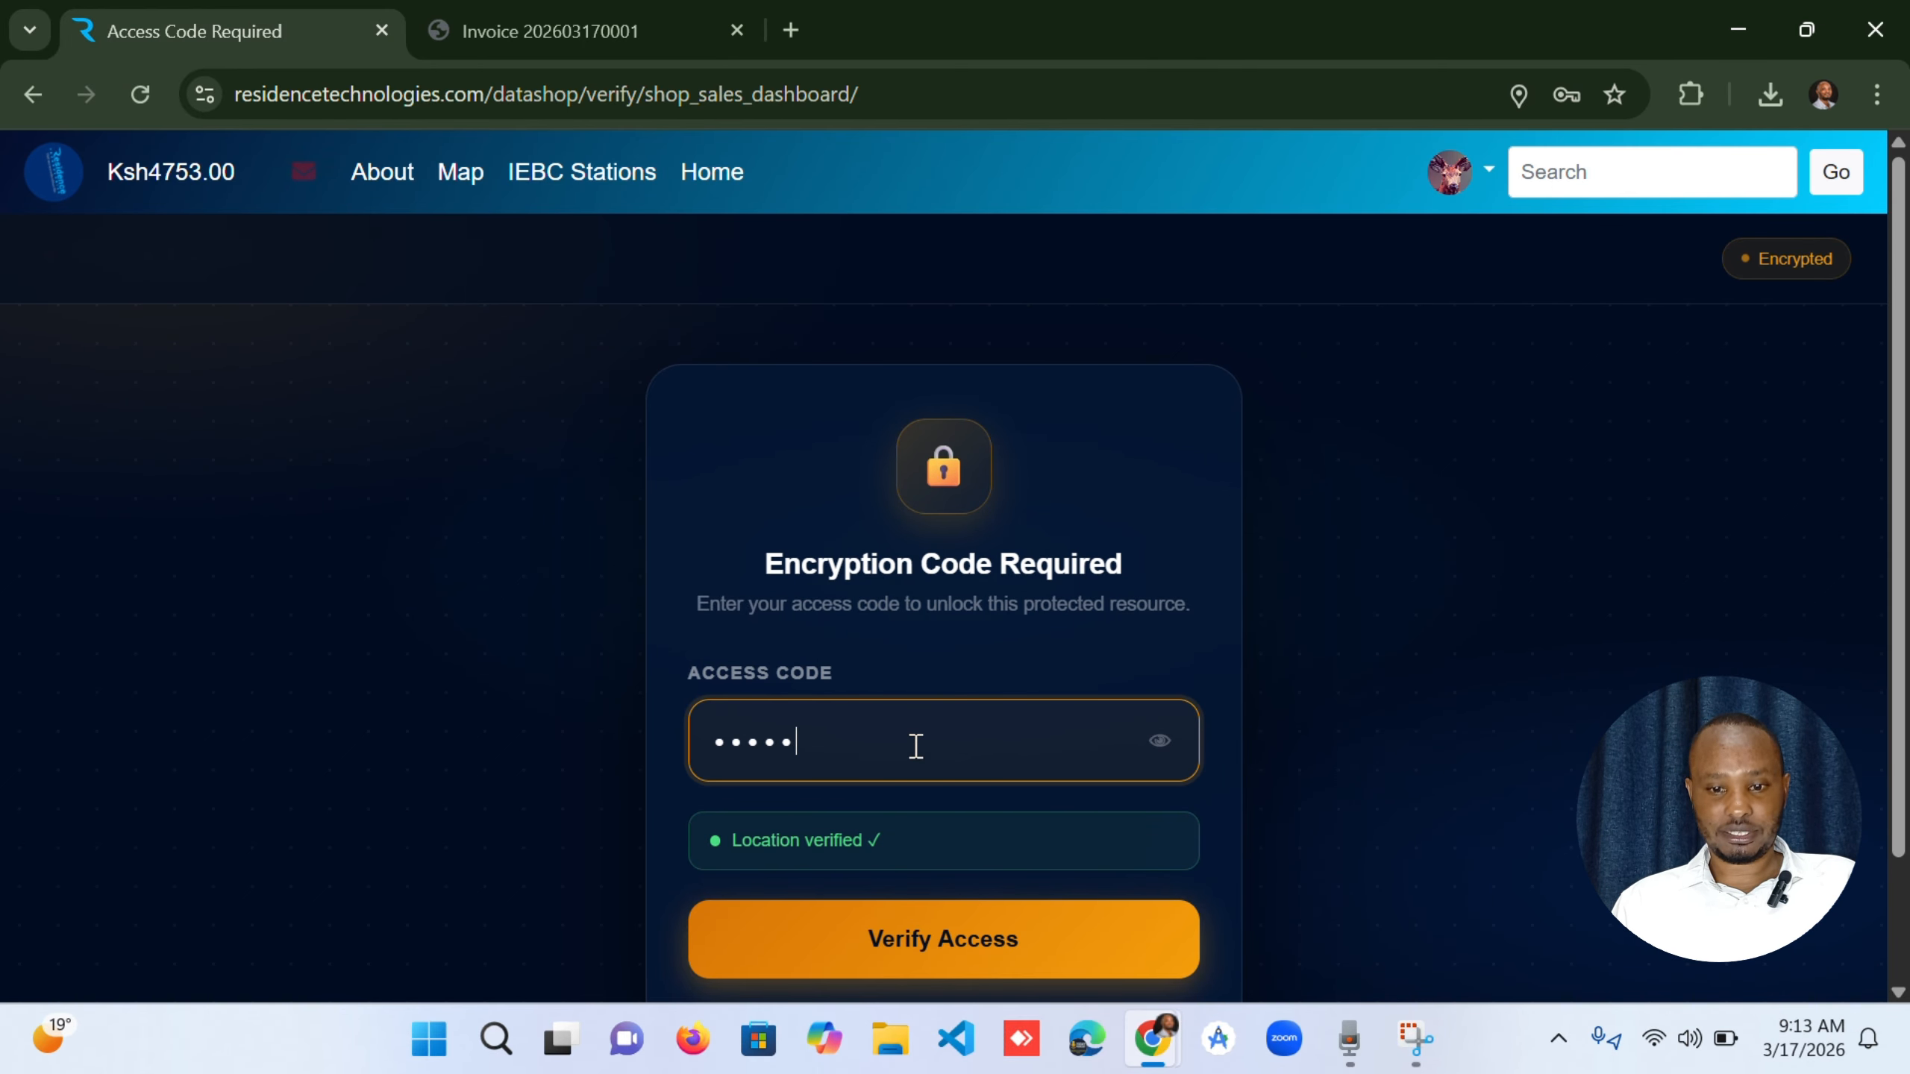
pyautogui.click(996, 949)
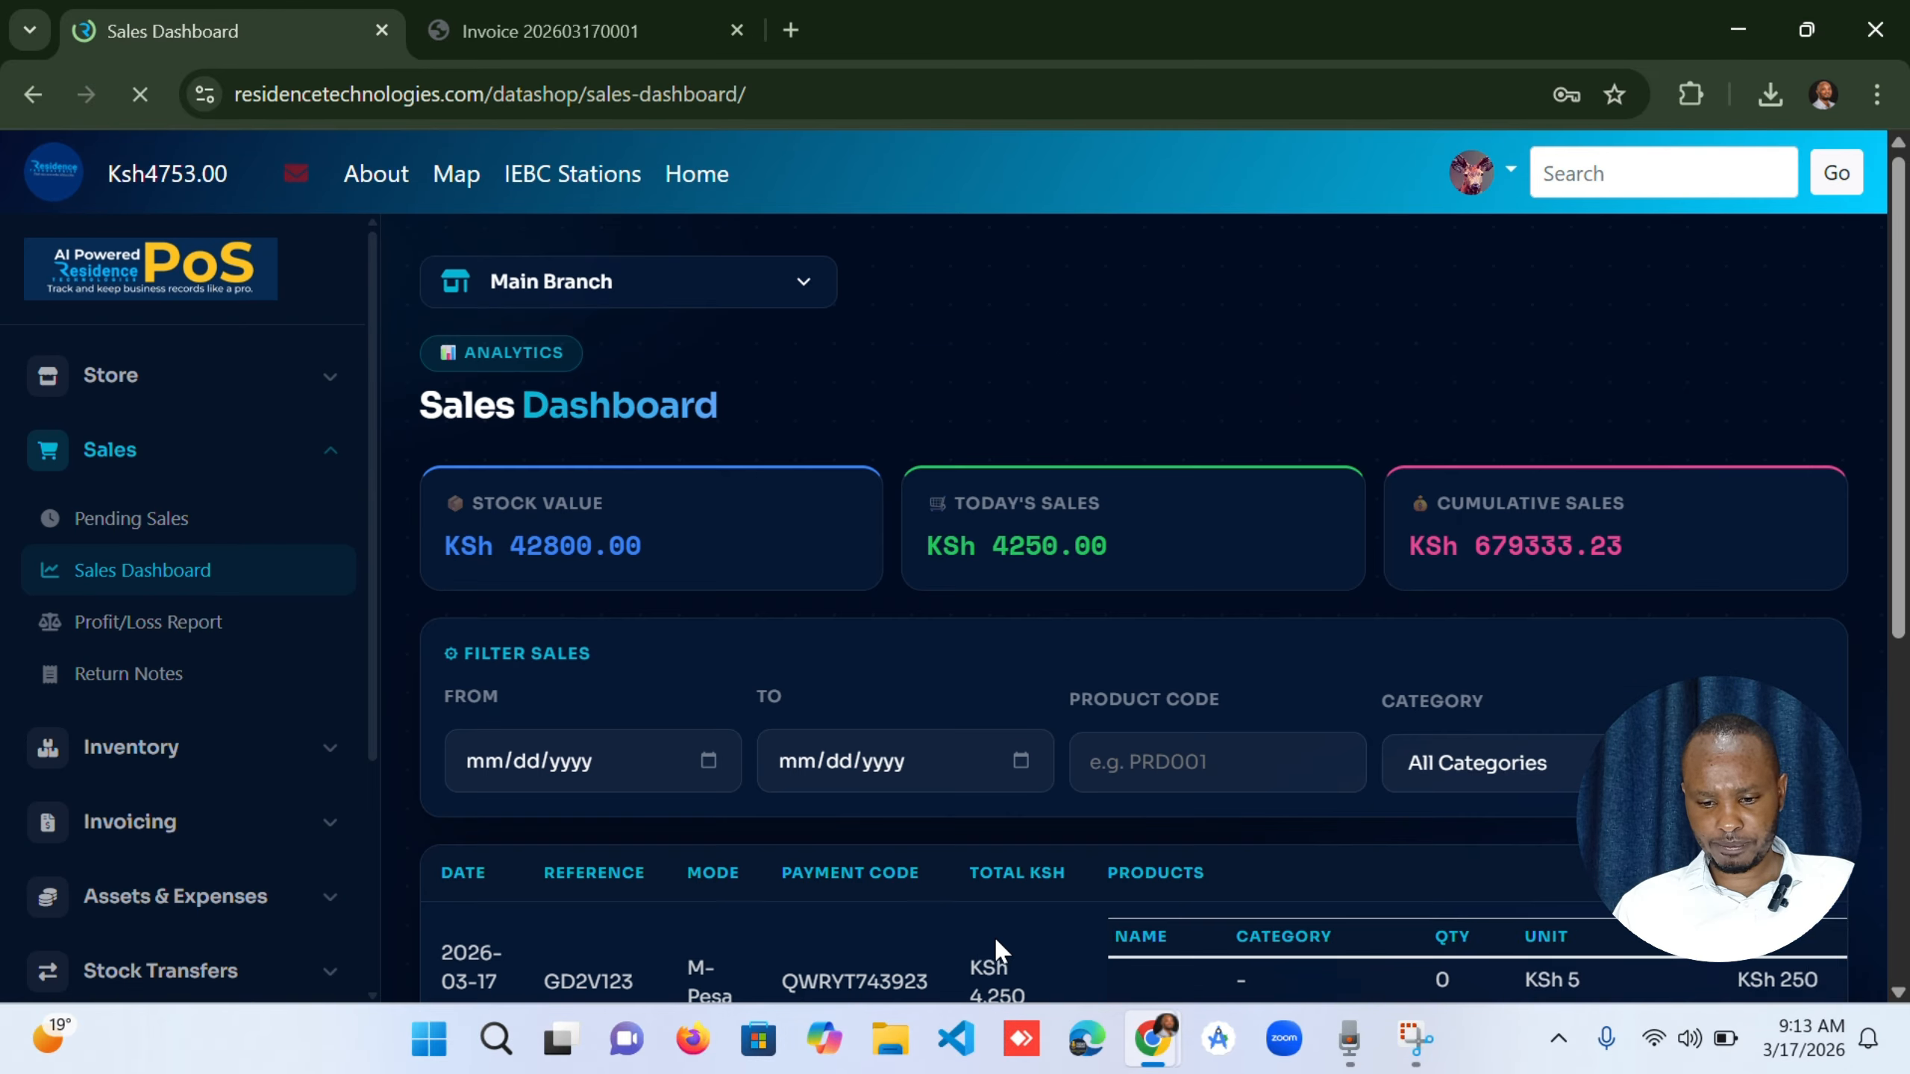
# Decline the browser's password update and reprint the receipt of the newest M-Pesa sale in the sales table.
pyautogui.scroll(-1, 786, 633)
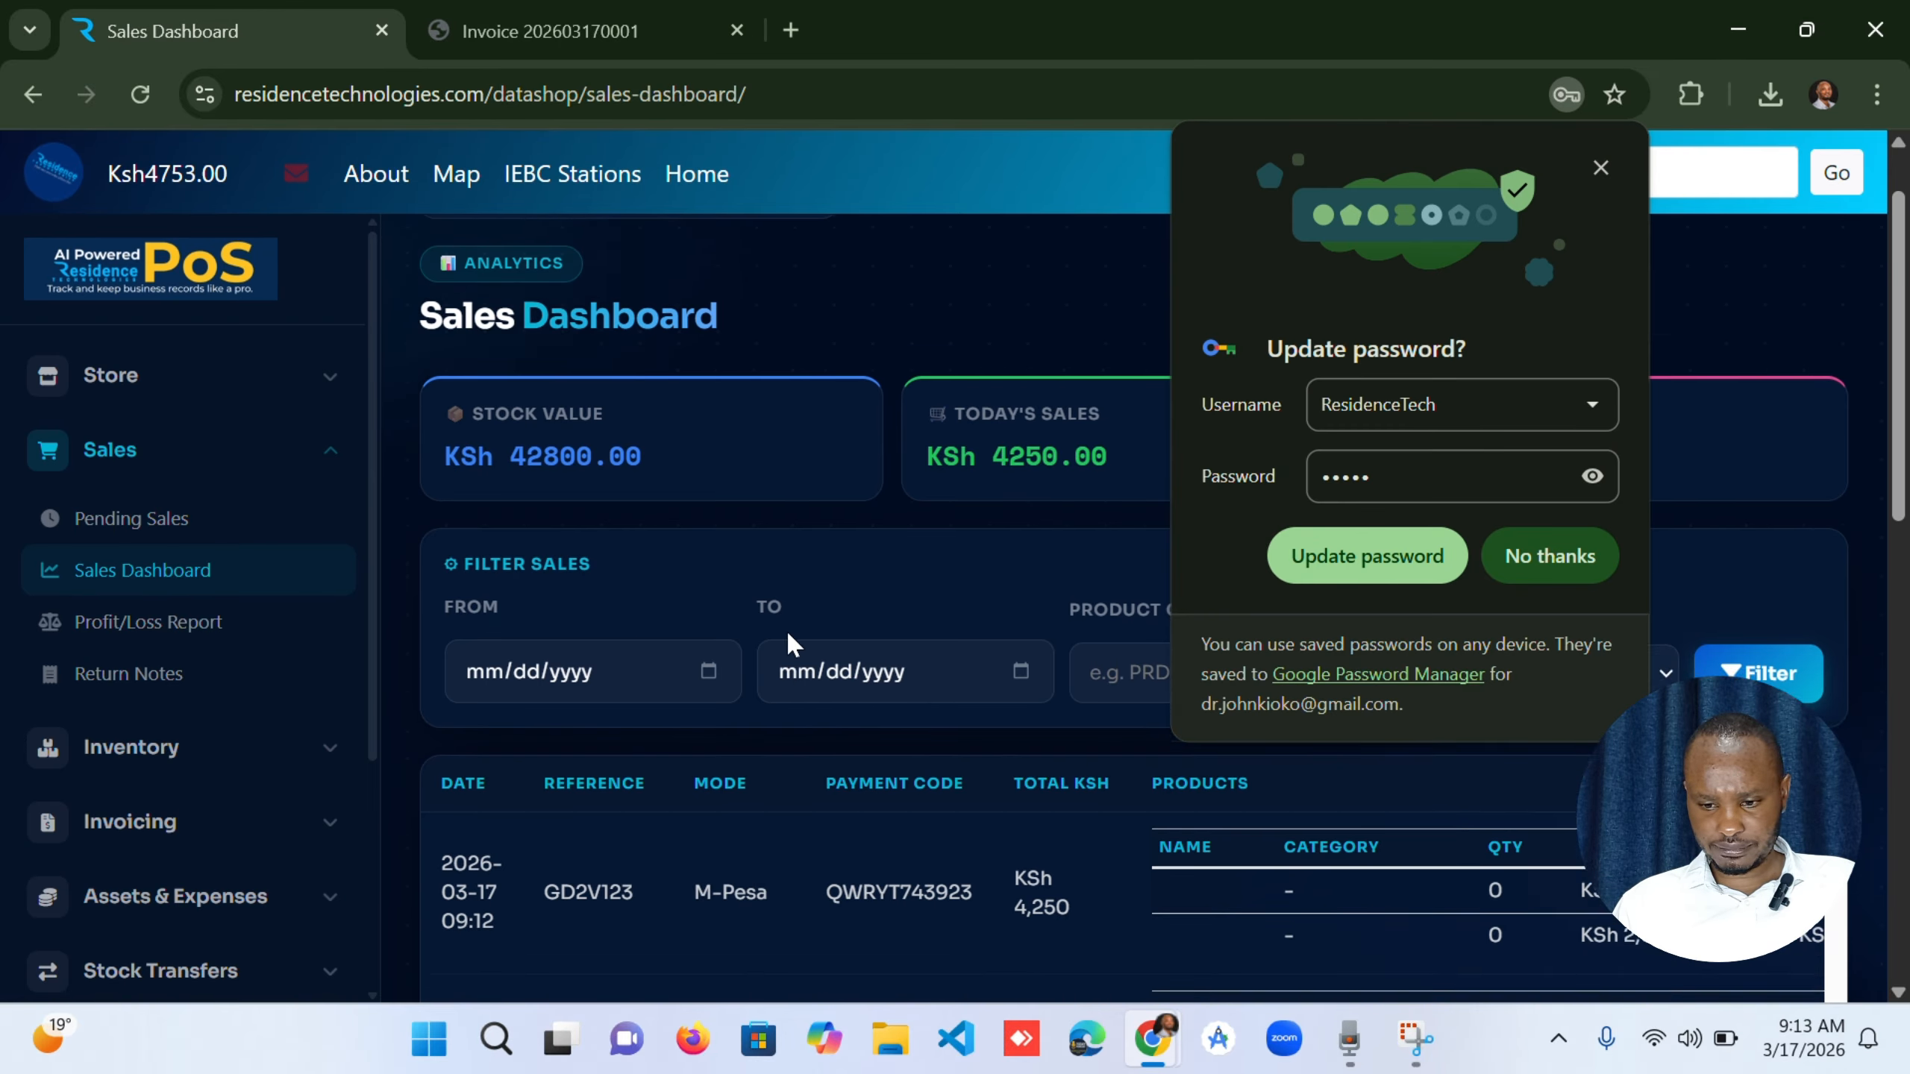
pyautogui.scroll(-2, 784, 628)
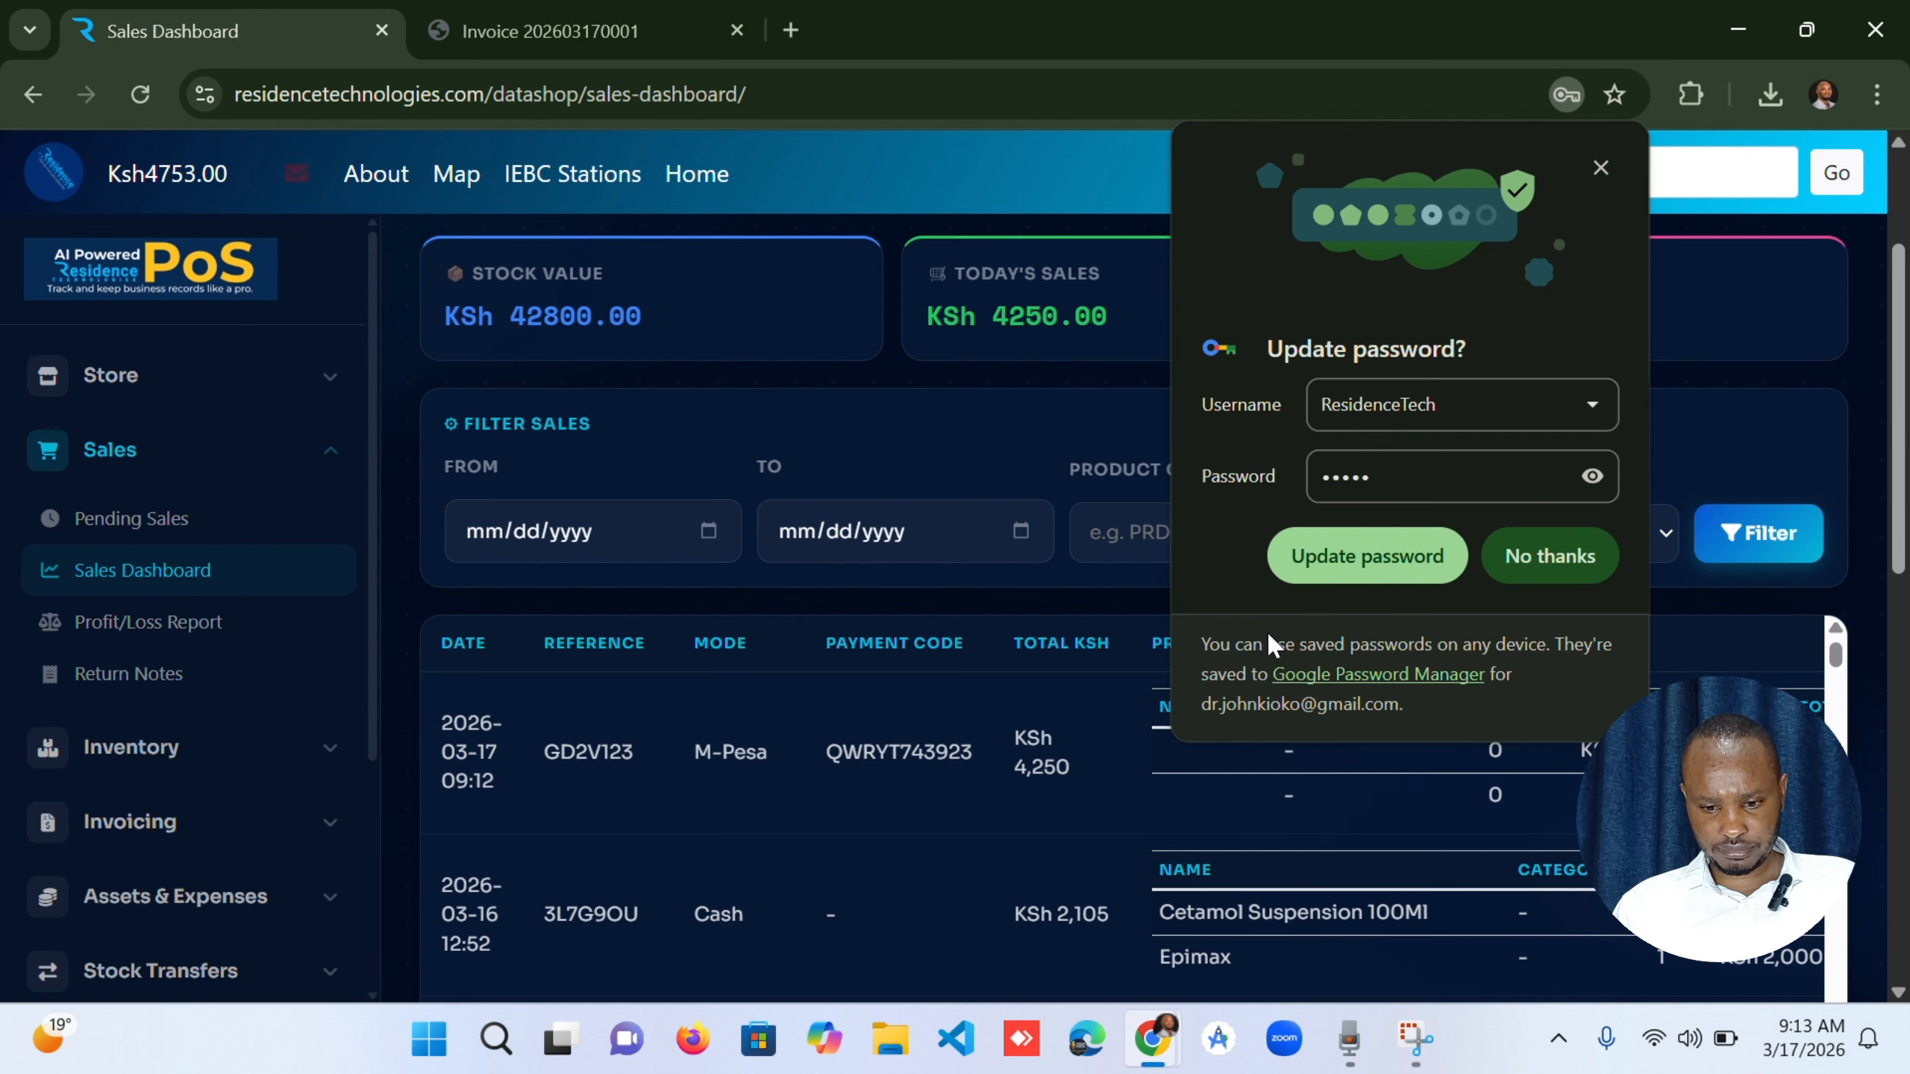
pyautogui.click(1550, 560)
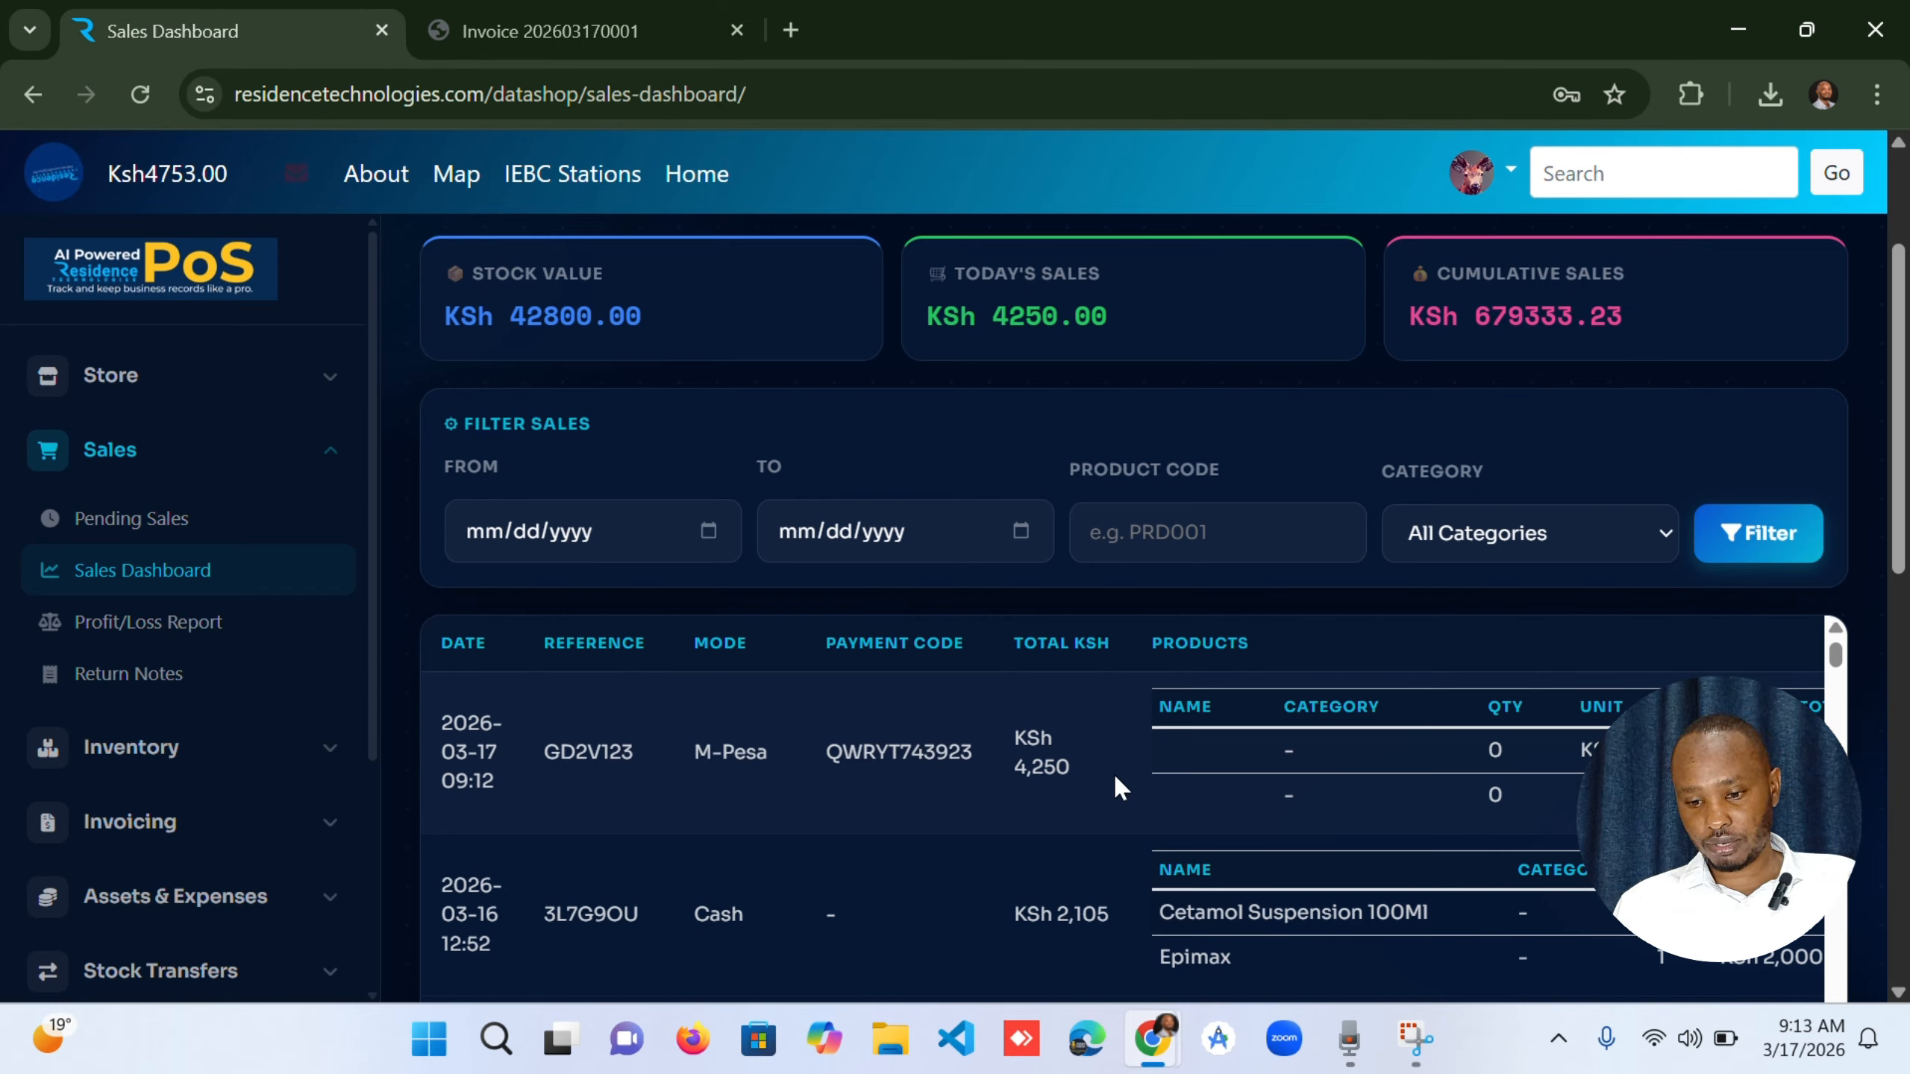
pyautogui.scroll(-1, 1158, 764)
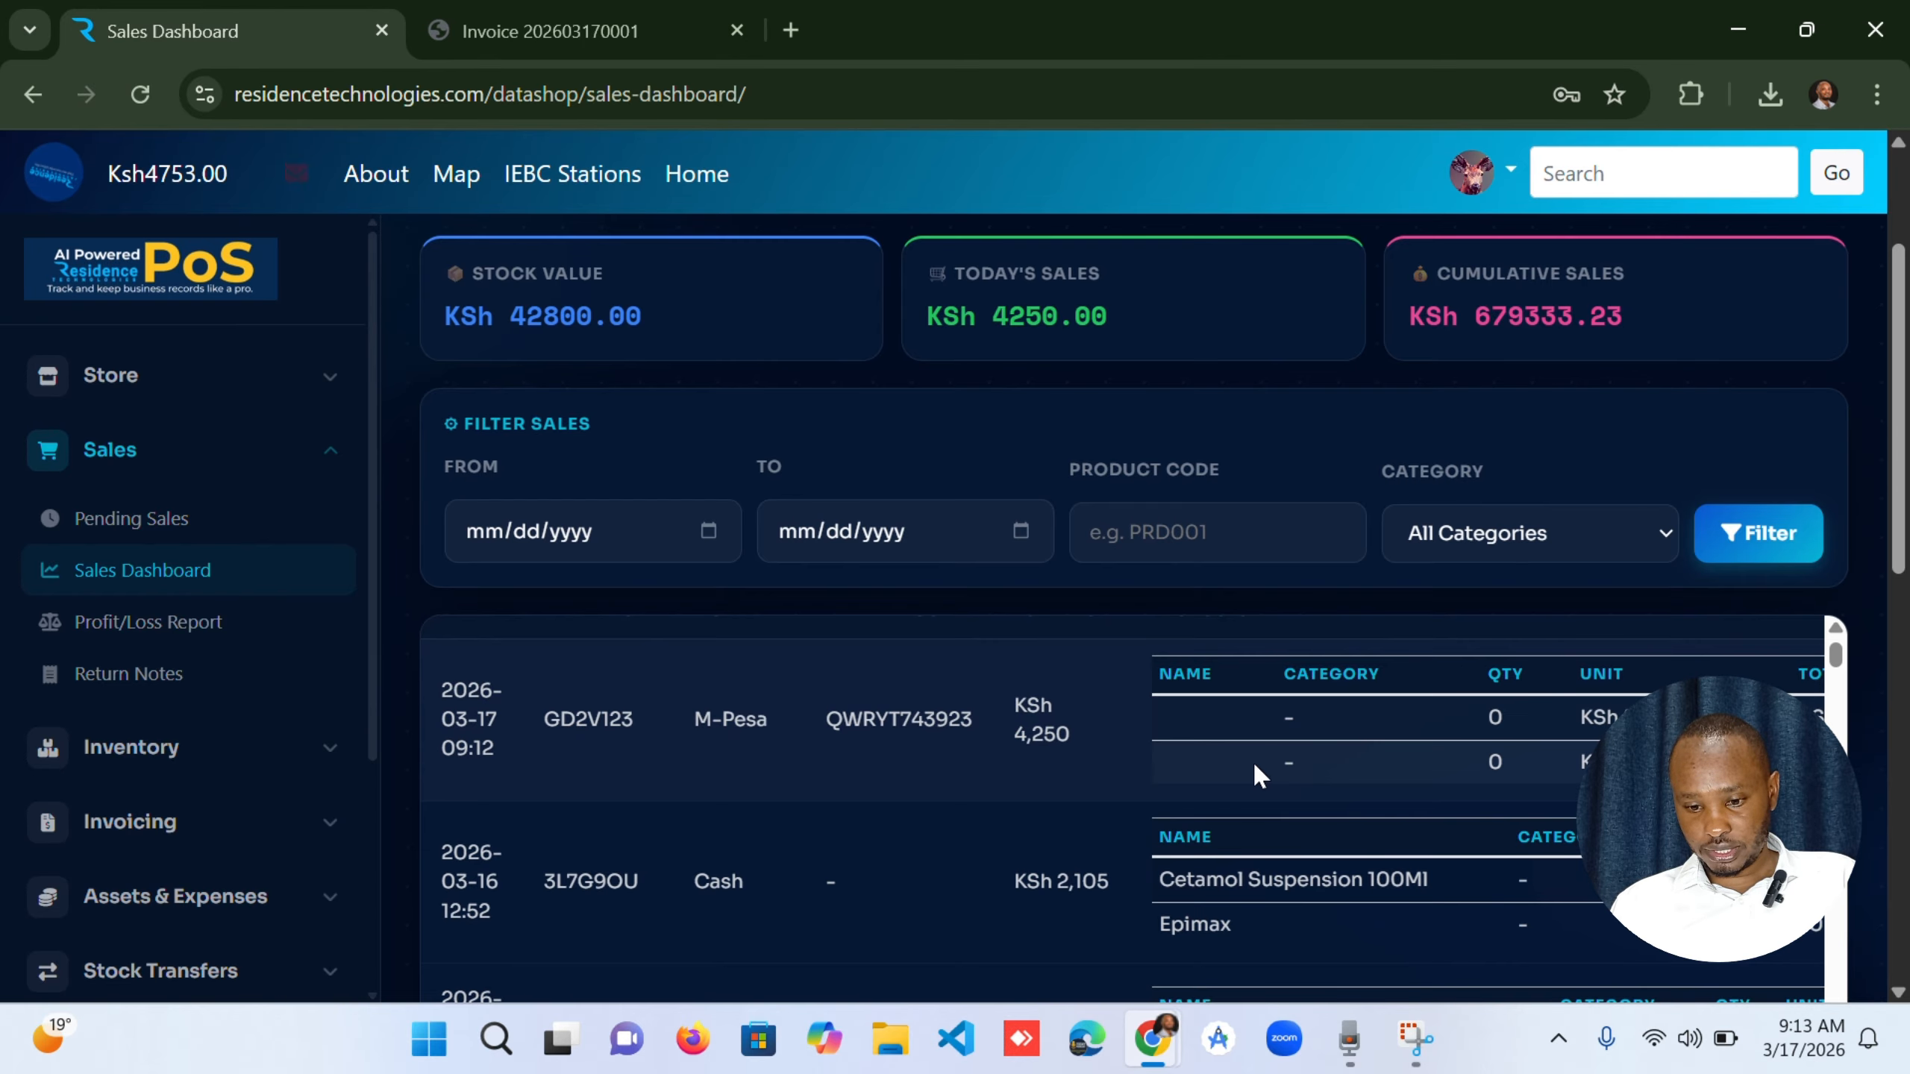
pyautogui.hscroll(-2, 1253, 762)
pyautogui.hscroll(5, 1254, 761)
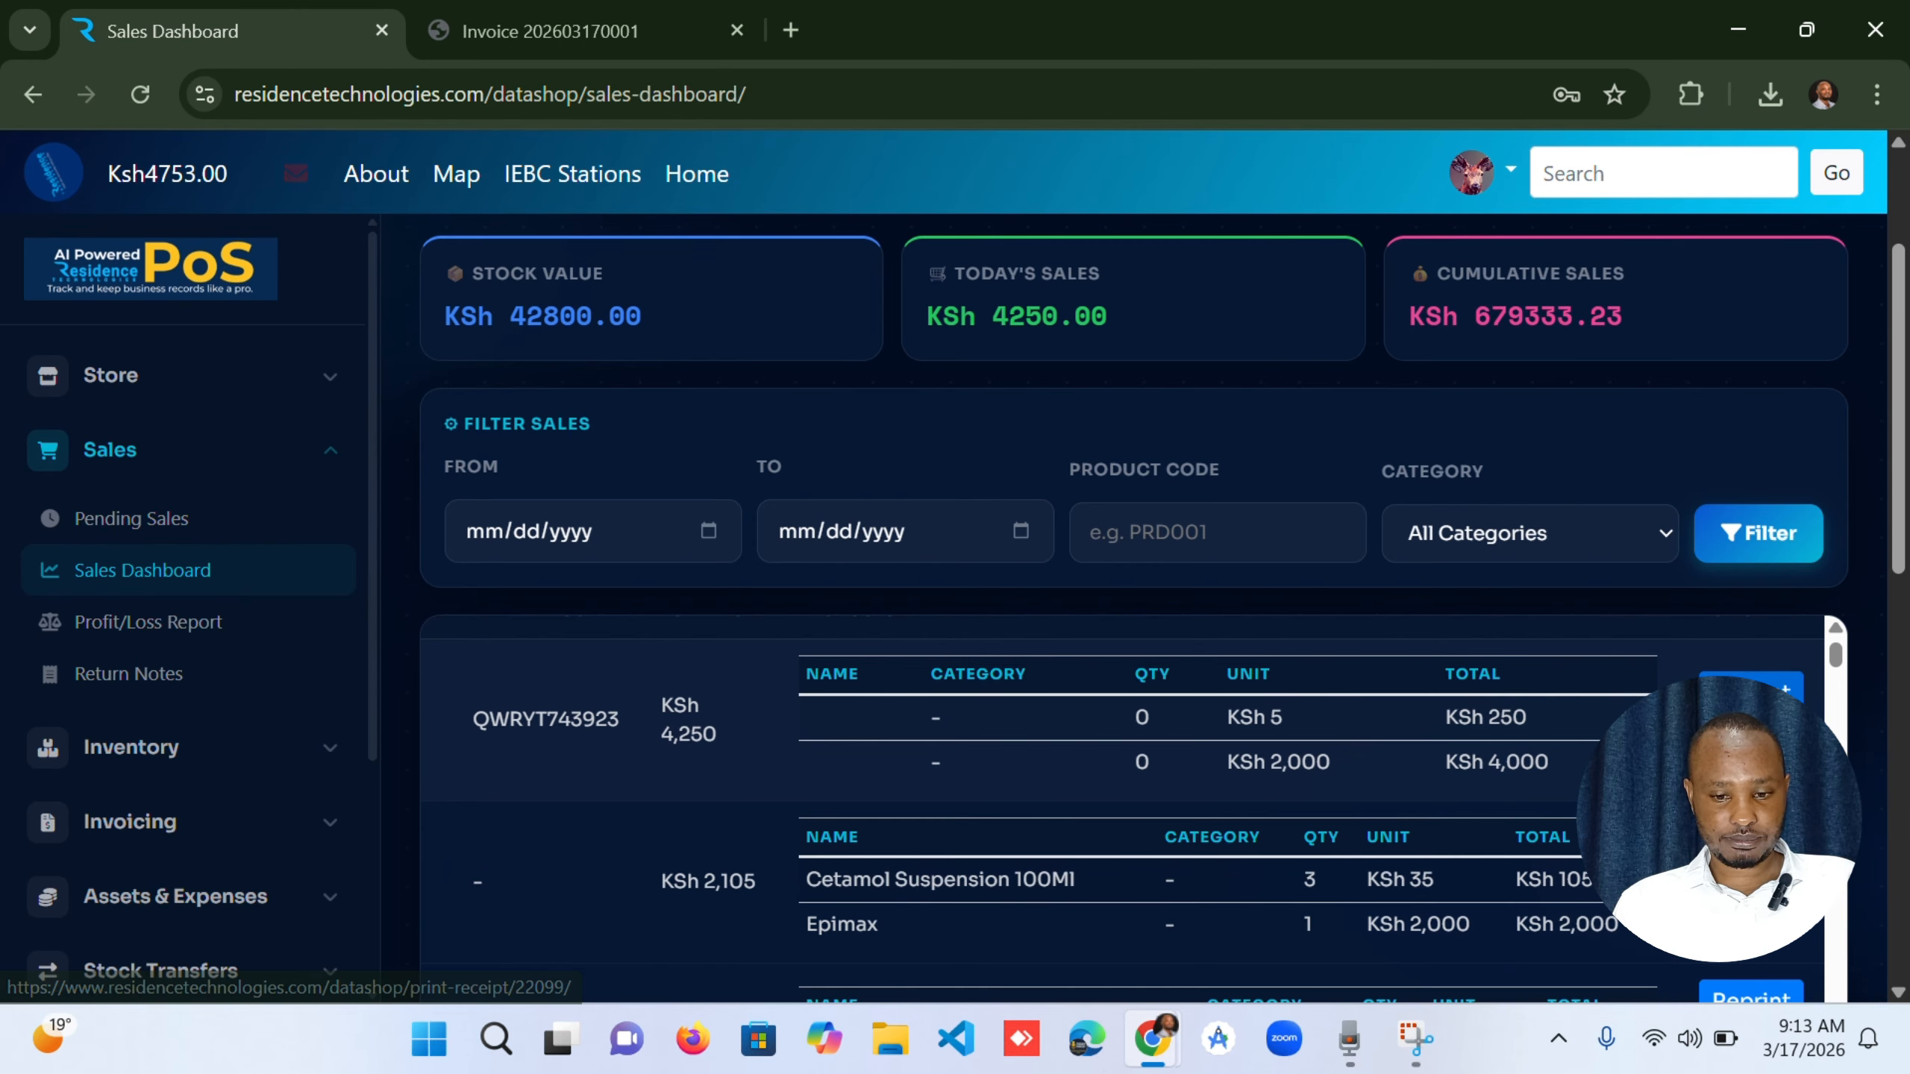
pyautogui.click(1750, 686)
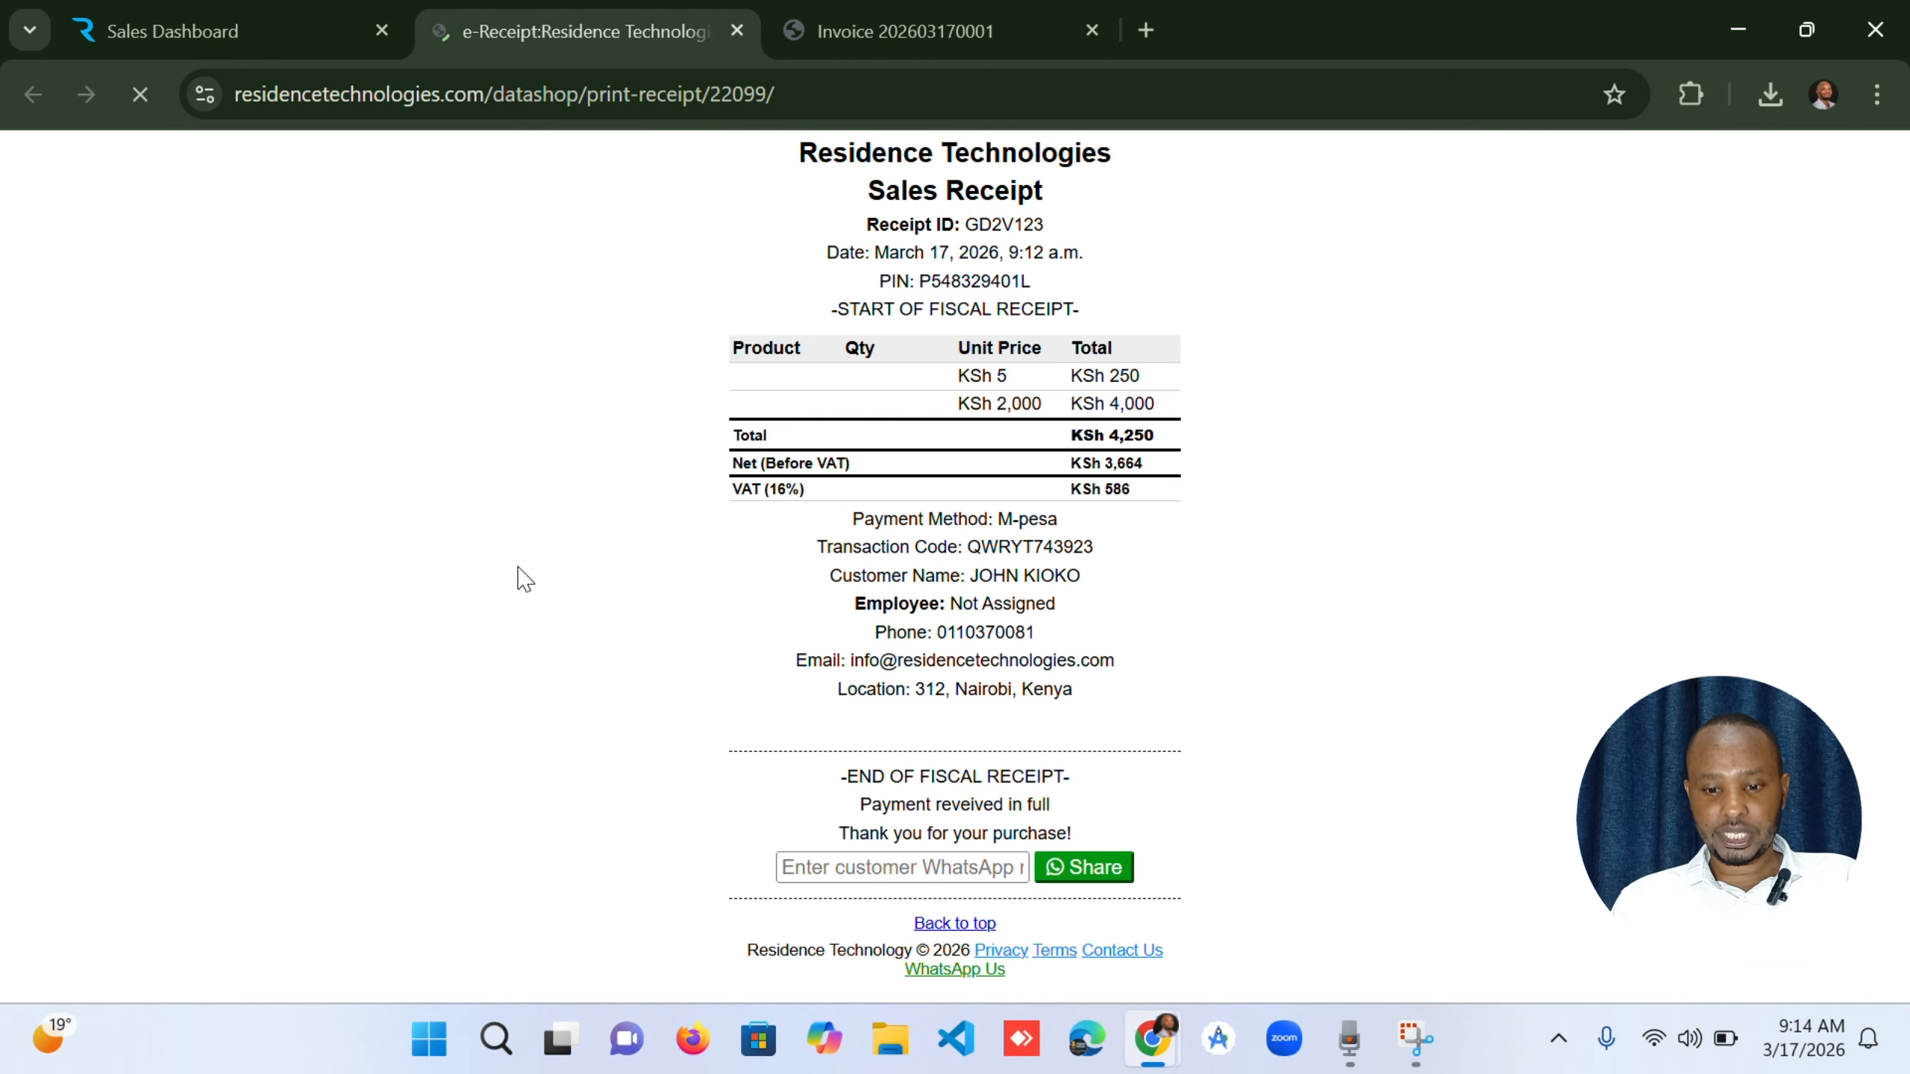